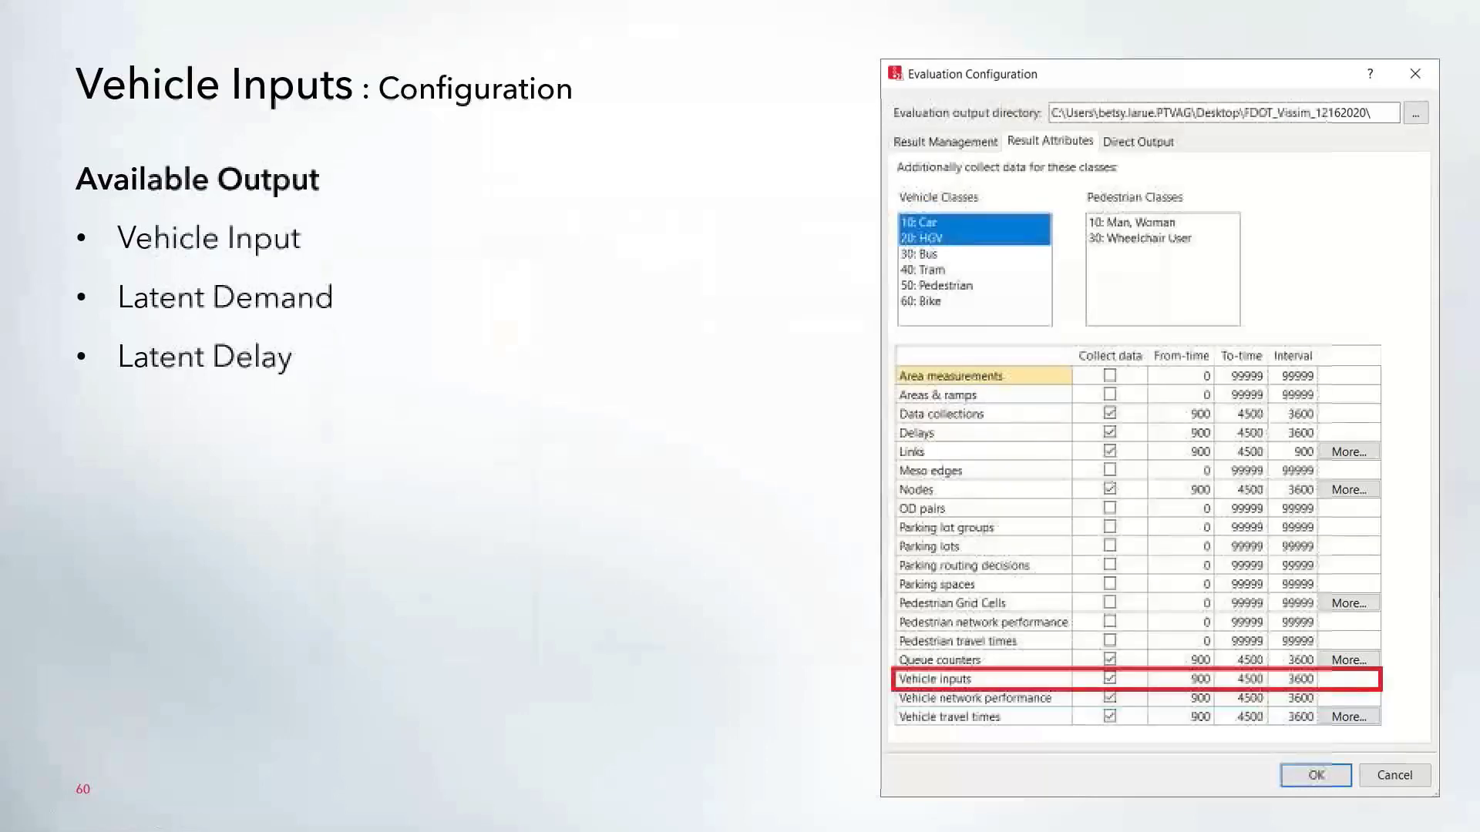
key(Right)
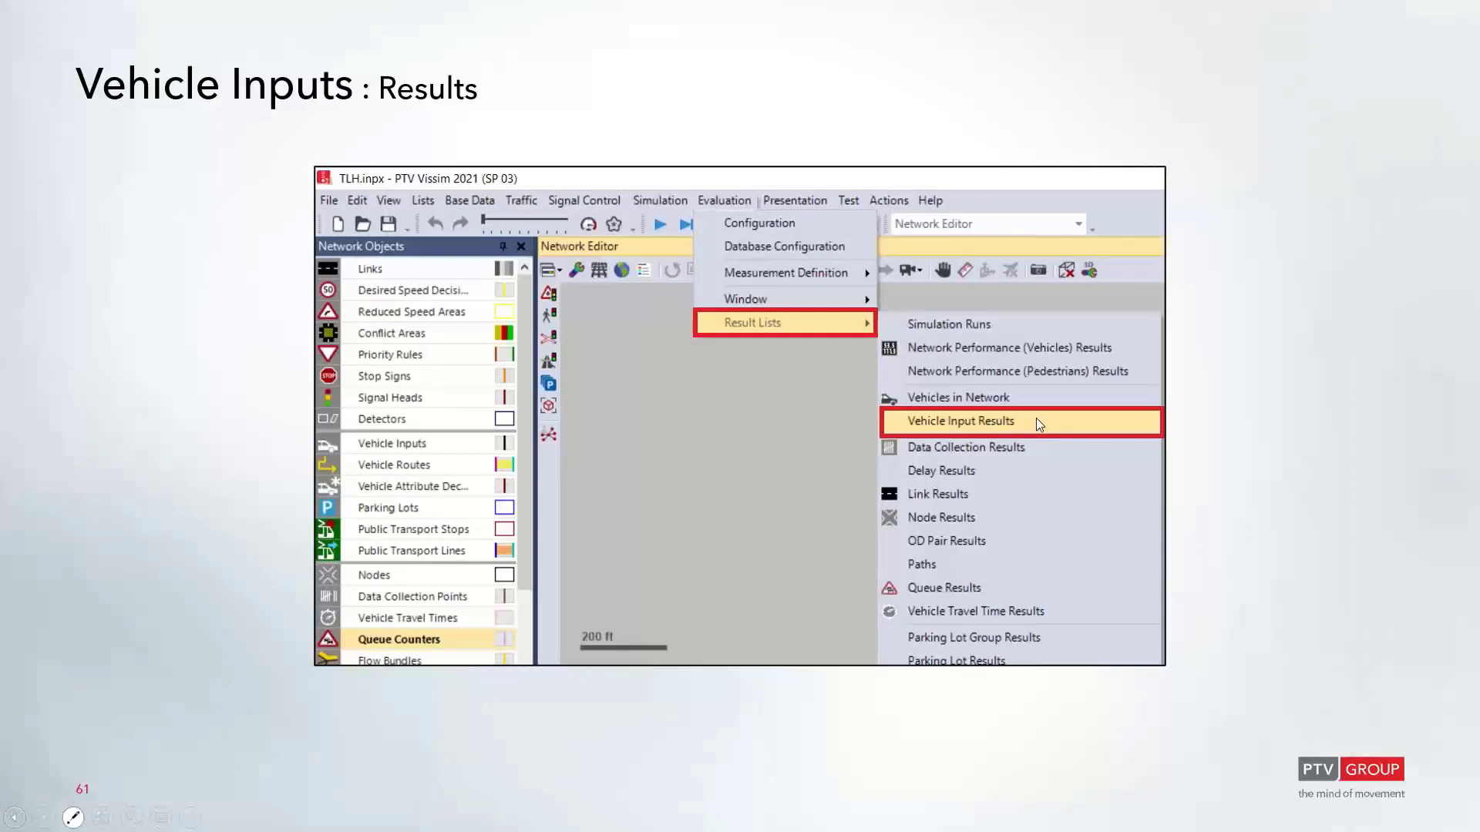
key(Right)
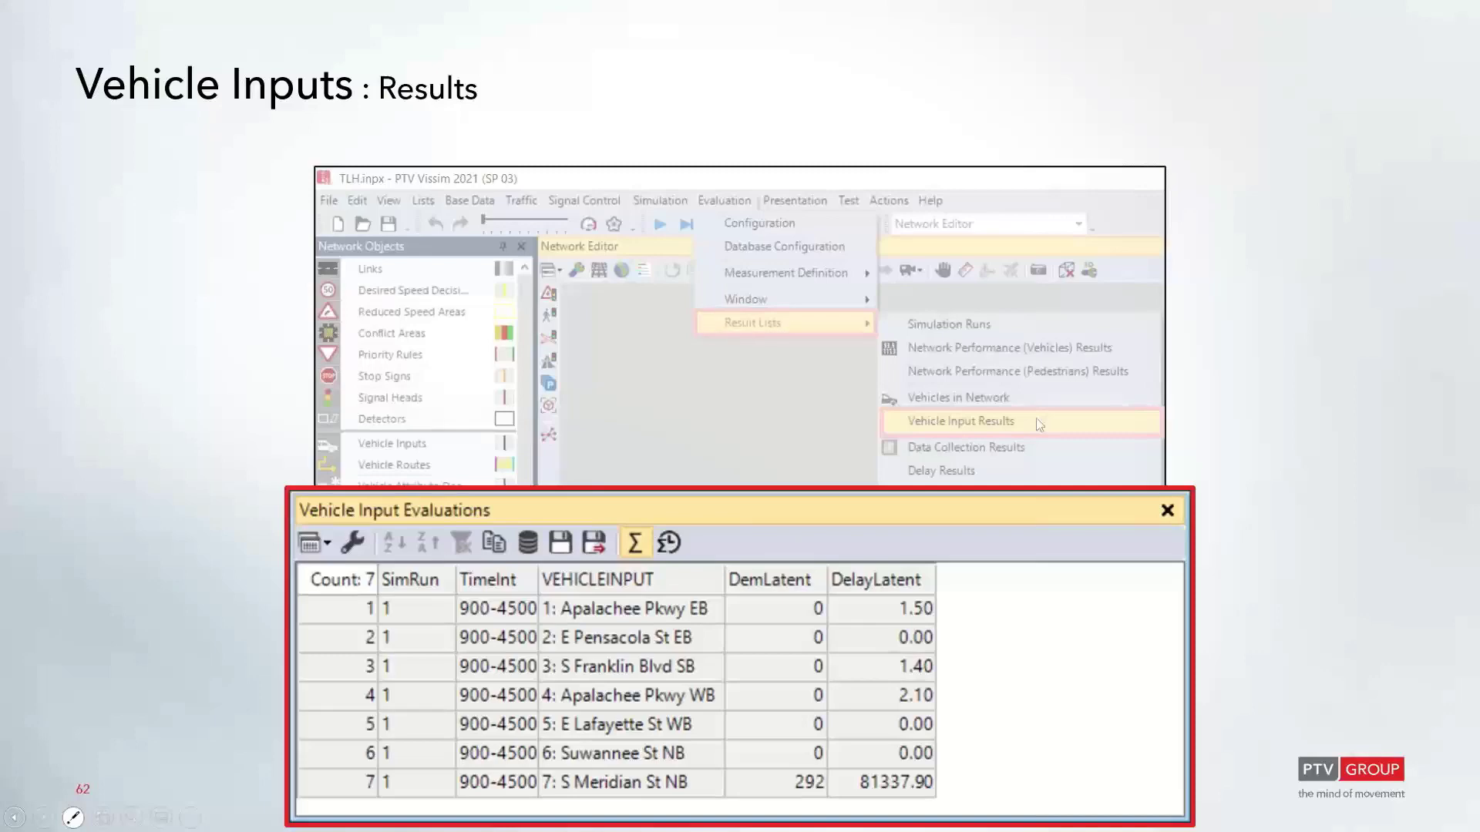
key(Right)
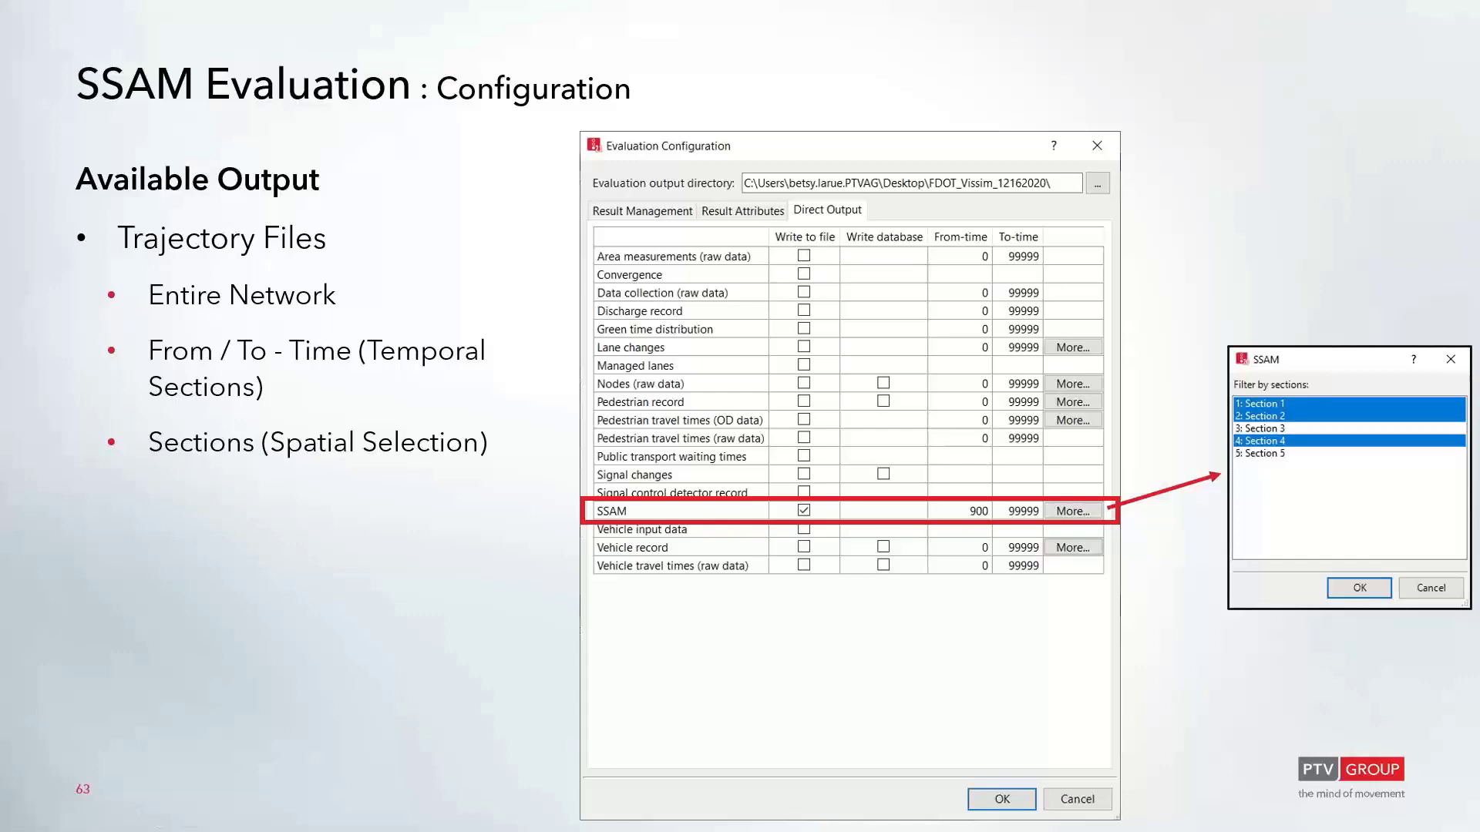
key(Right)
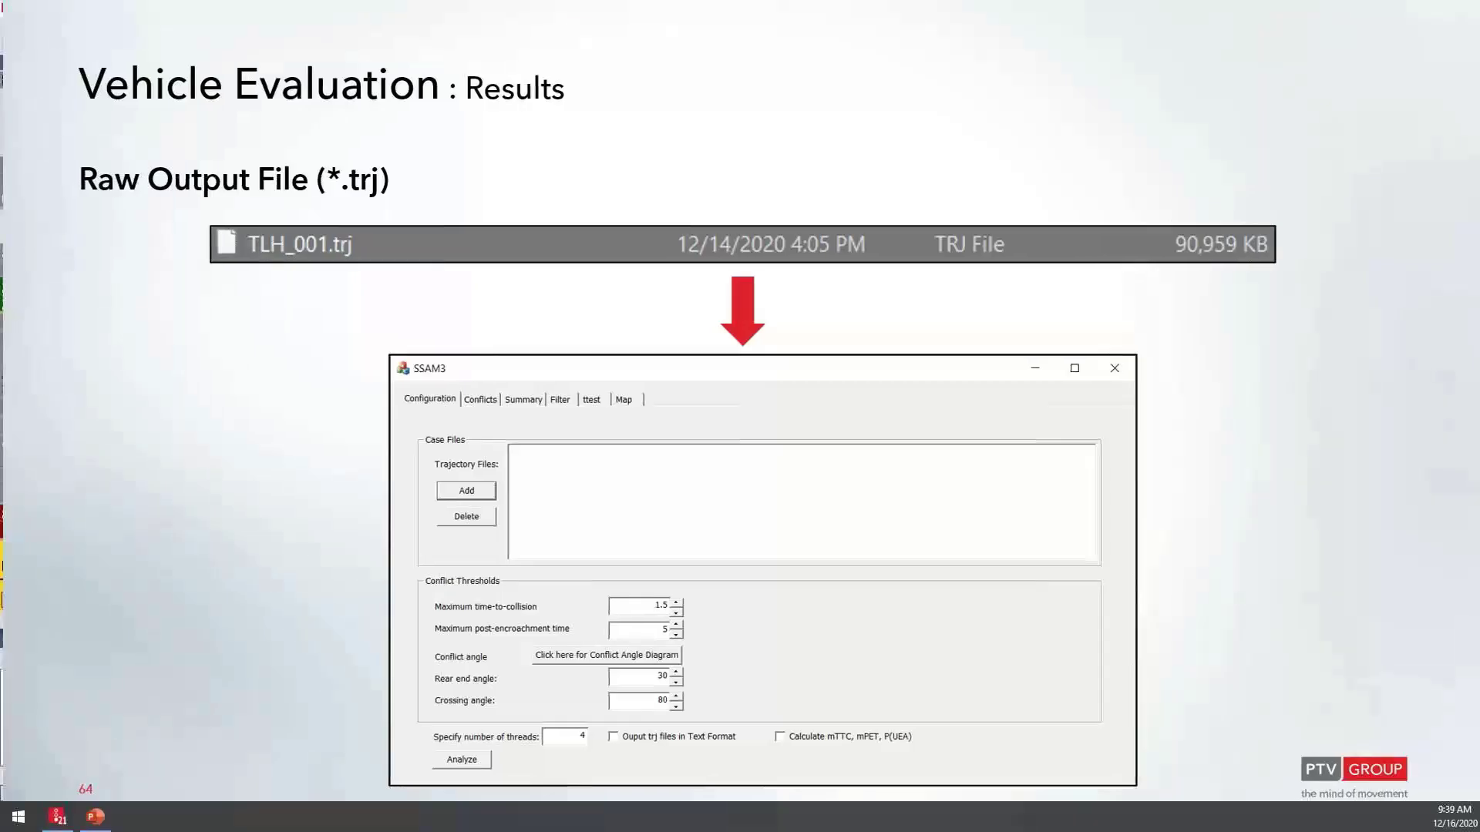
Switch to PTV Vissim and turn on wireframe display for the network at the three-leg signalized intersection south of the parallel main roads
key(super+Tab)
key(Return)
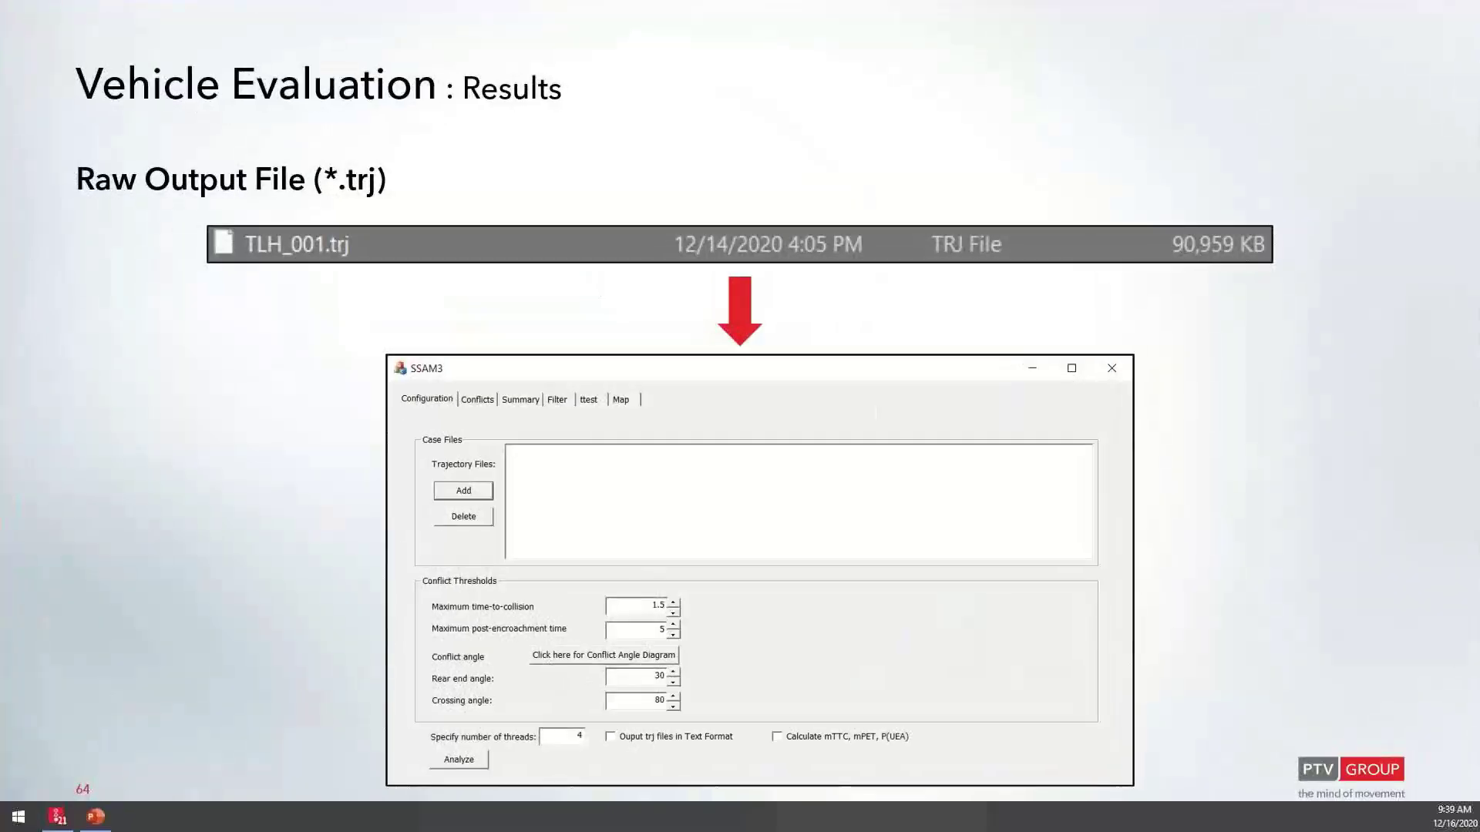
key(super+Tab)
click(591, 319)
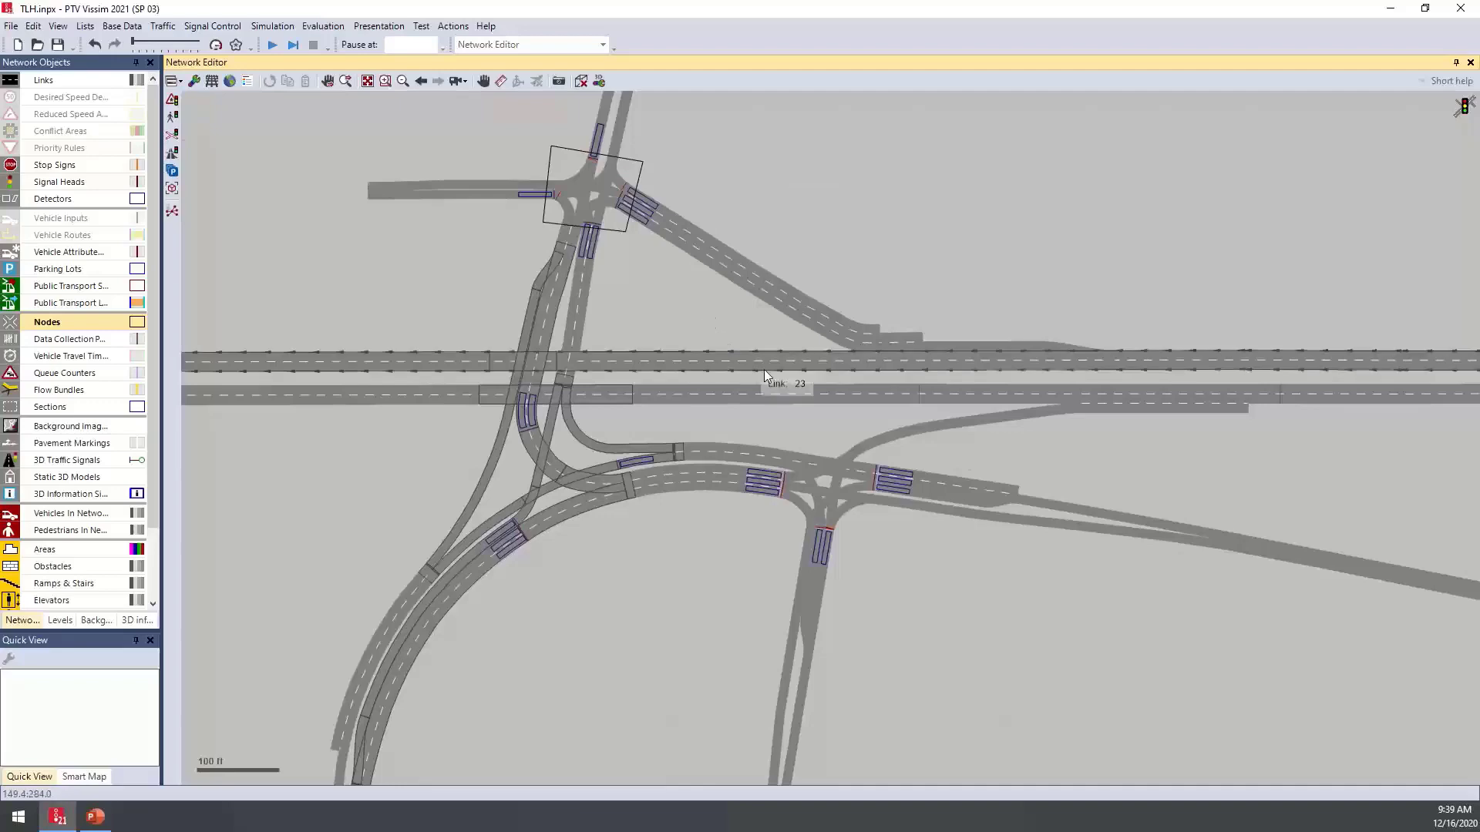
scroll(781, 403, up, 3)
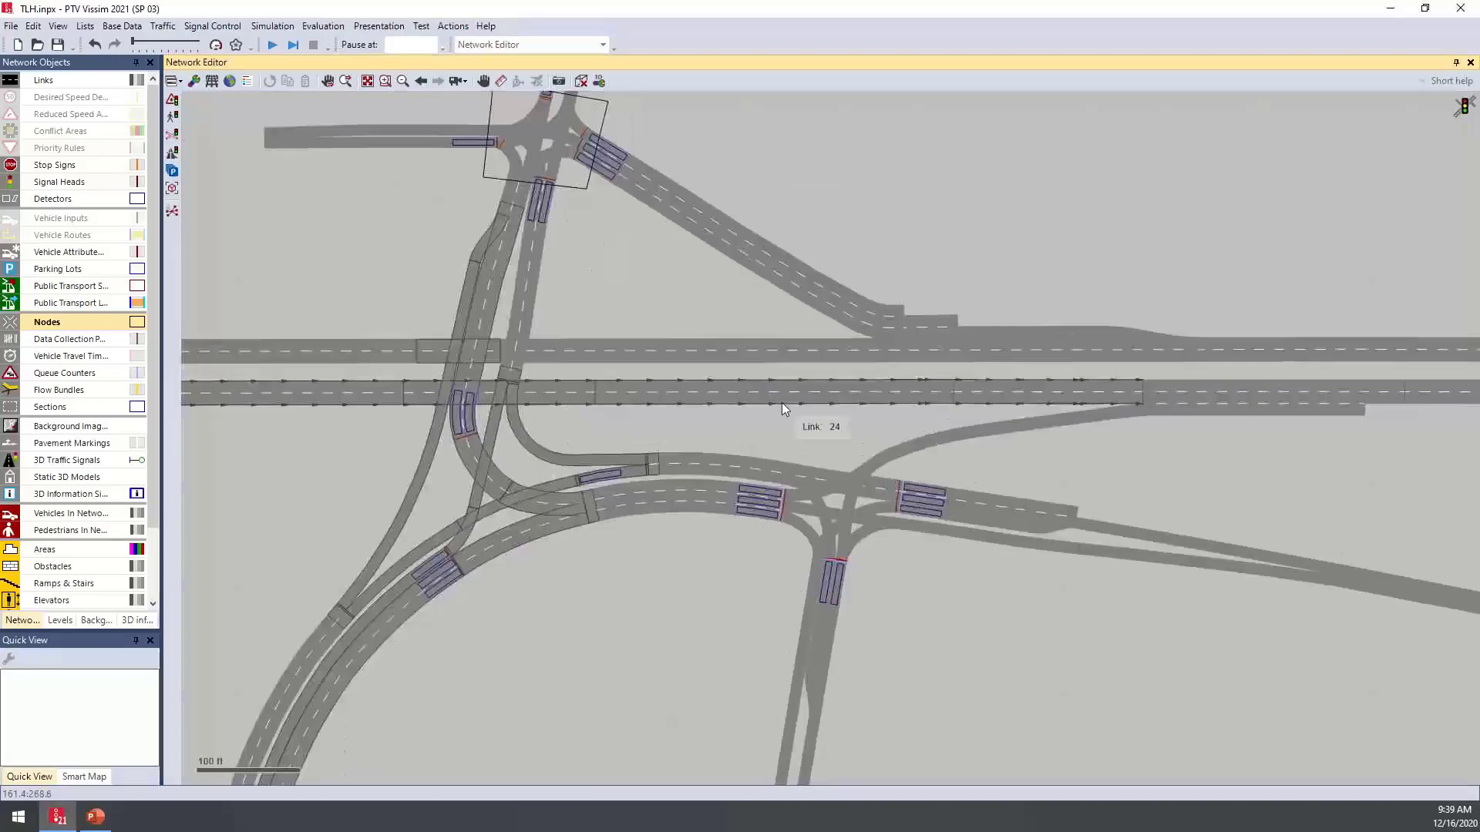
scroll(757, 294, up, 2)
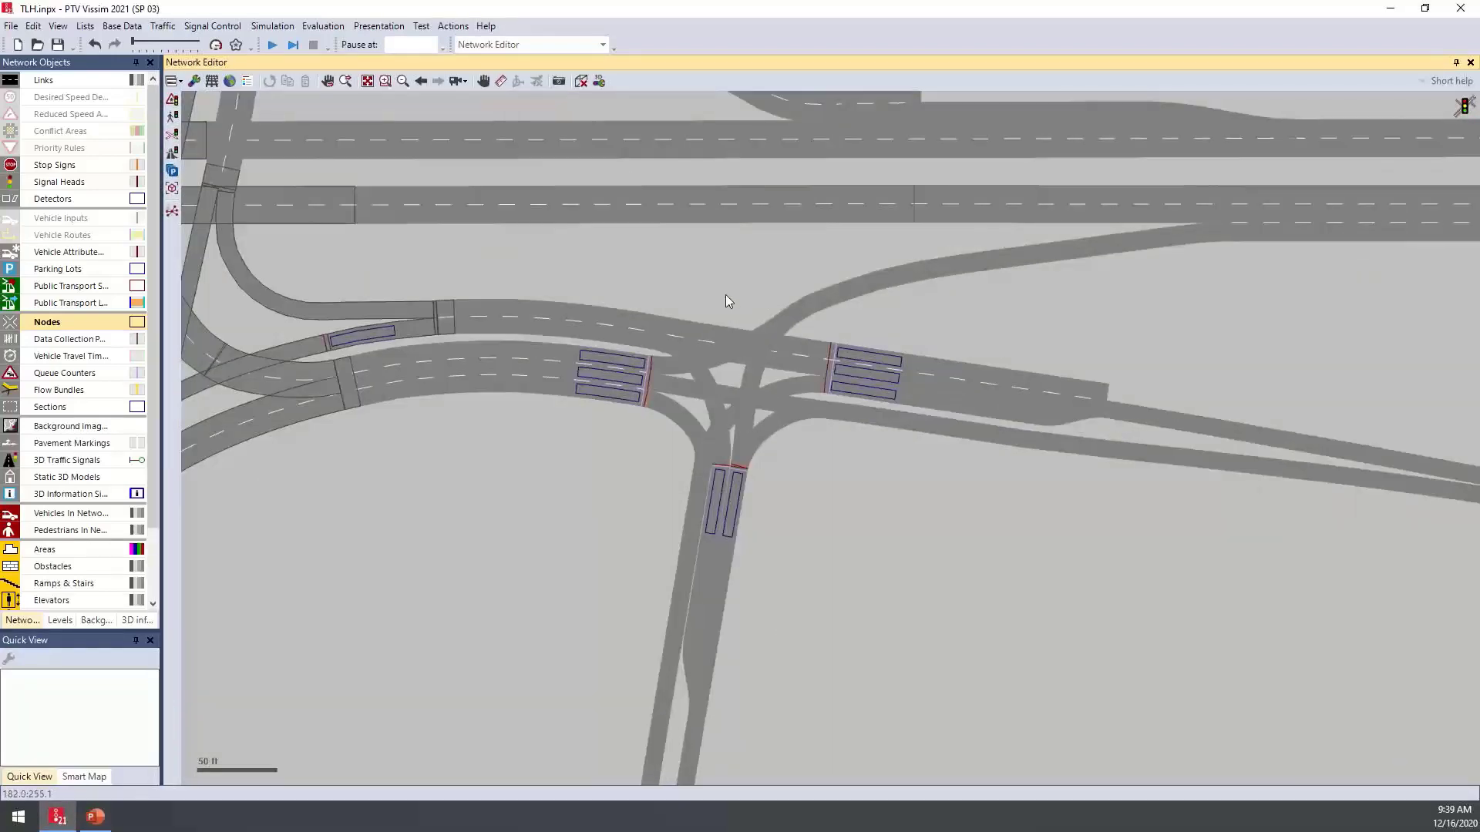
scroll(535, 282, up, 1)
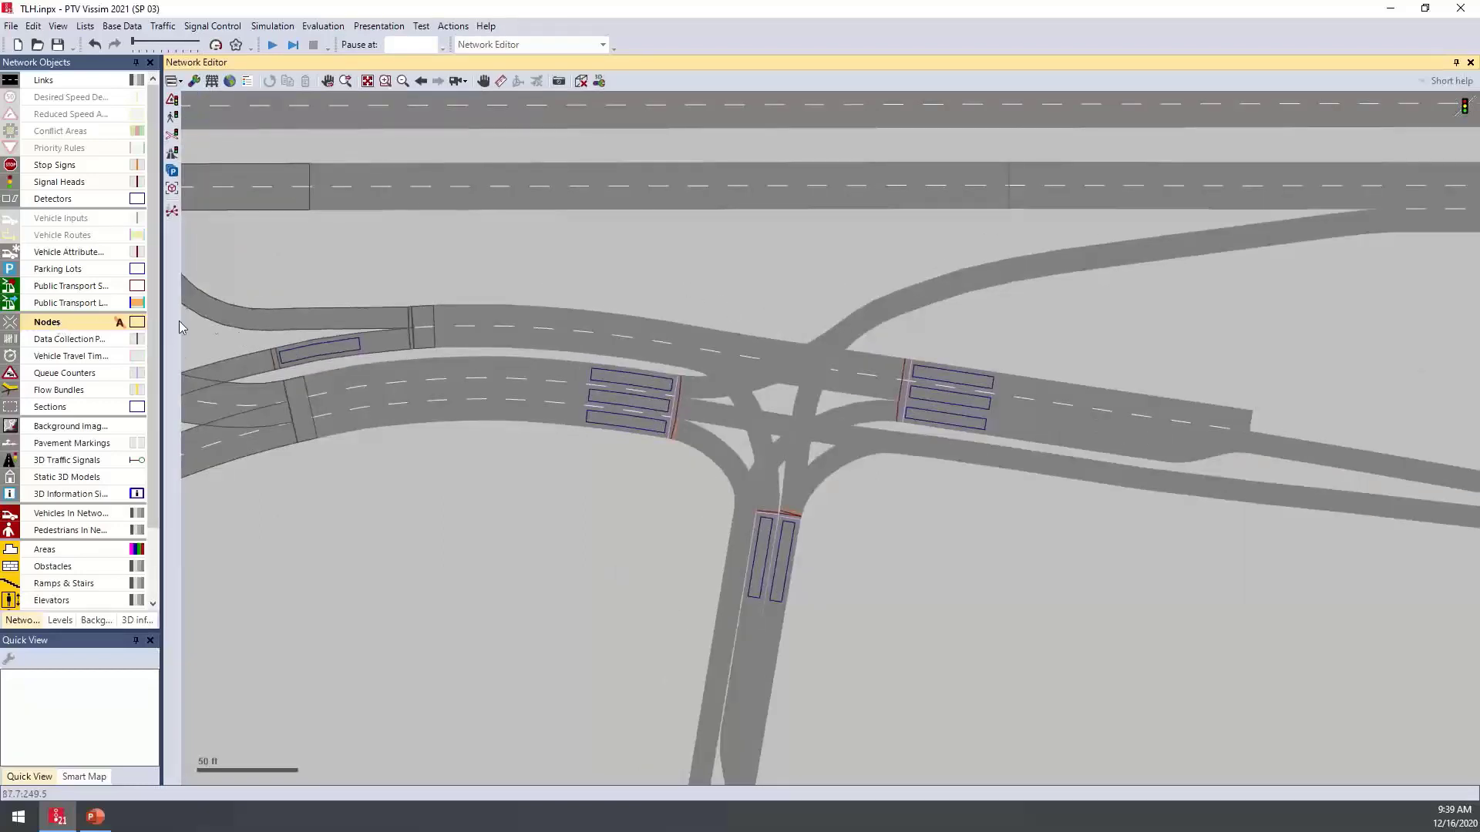
drag(655, 279, 496, 282)
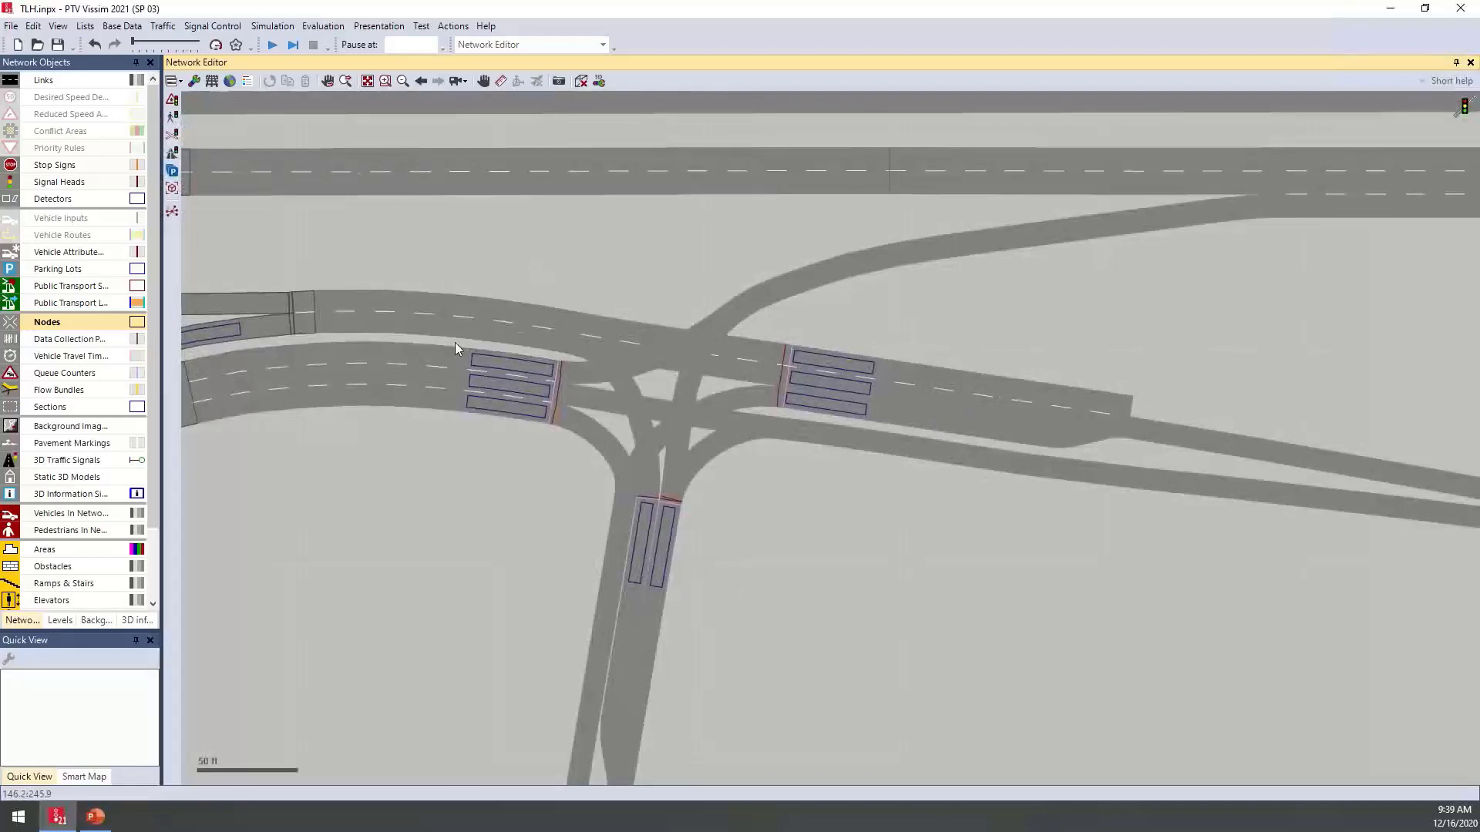
drag(489, 341, 550, 364)
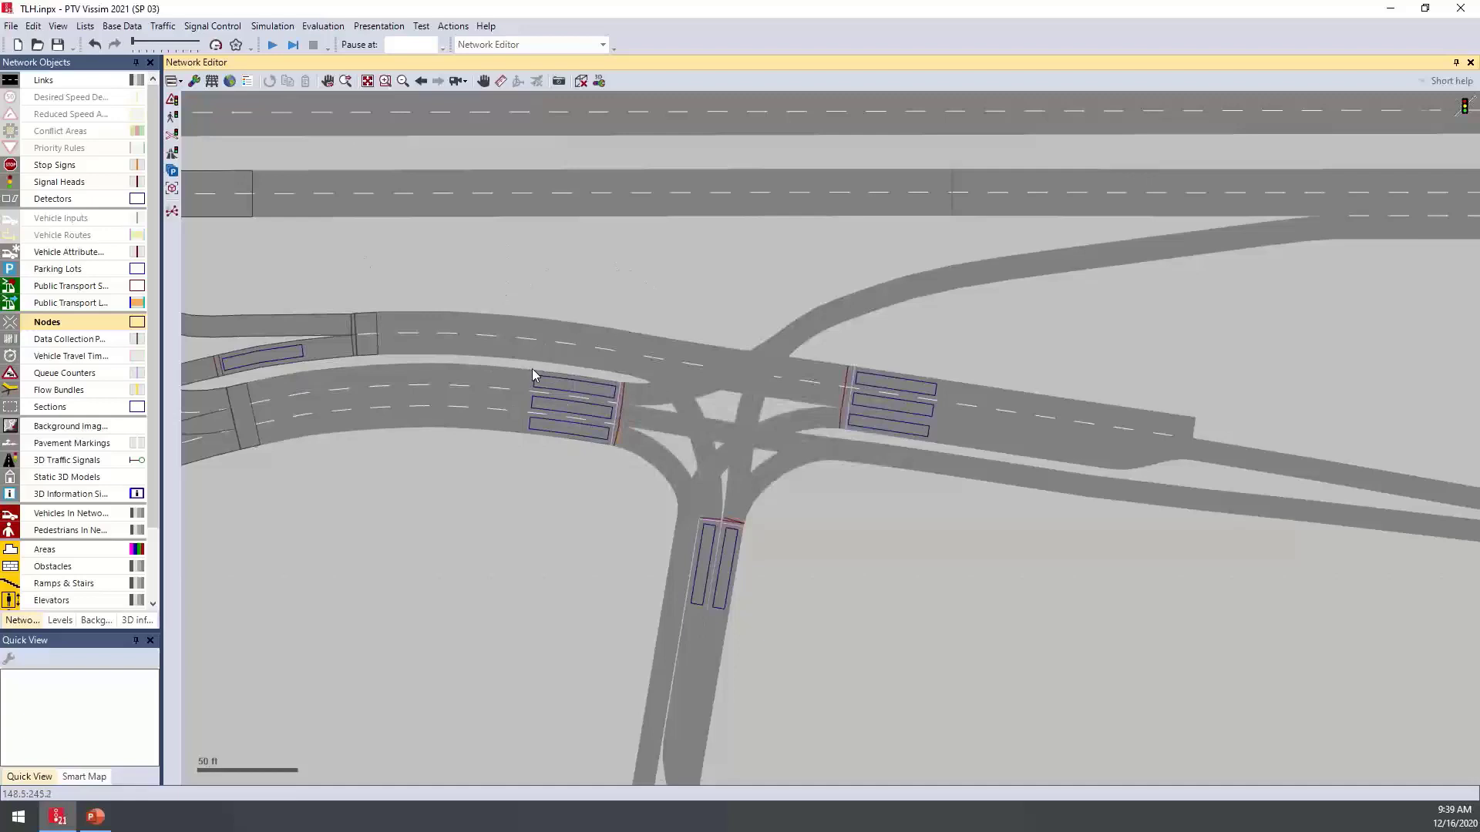
drag(701, 498, 736, 391)
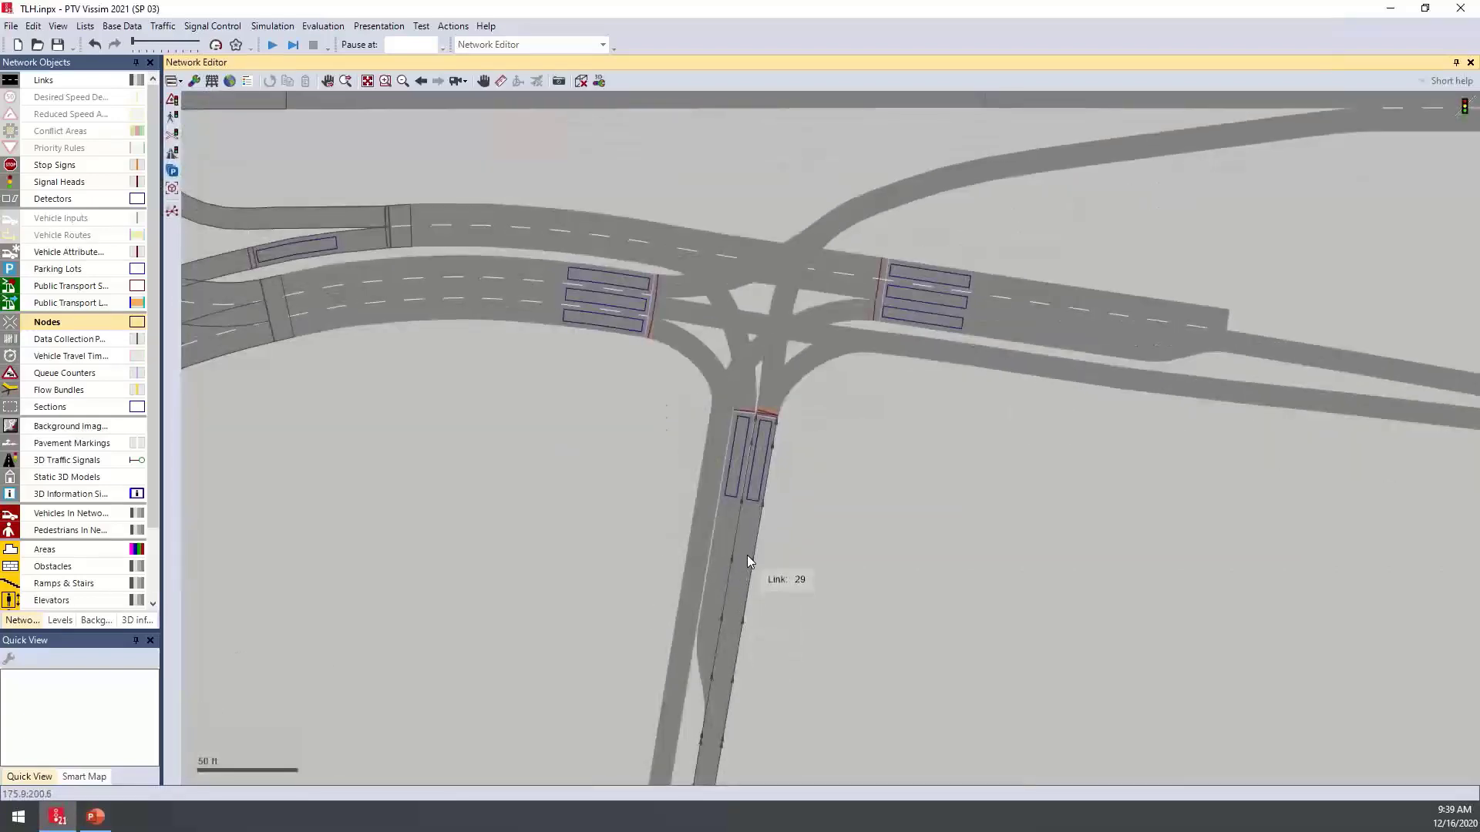
key(ctrl+a)
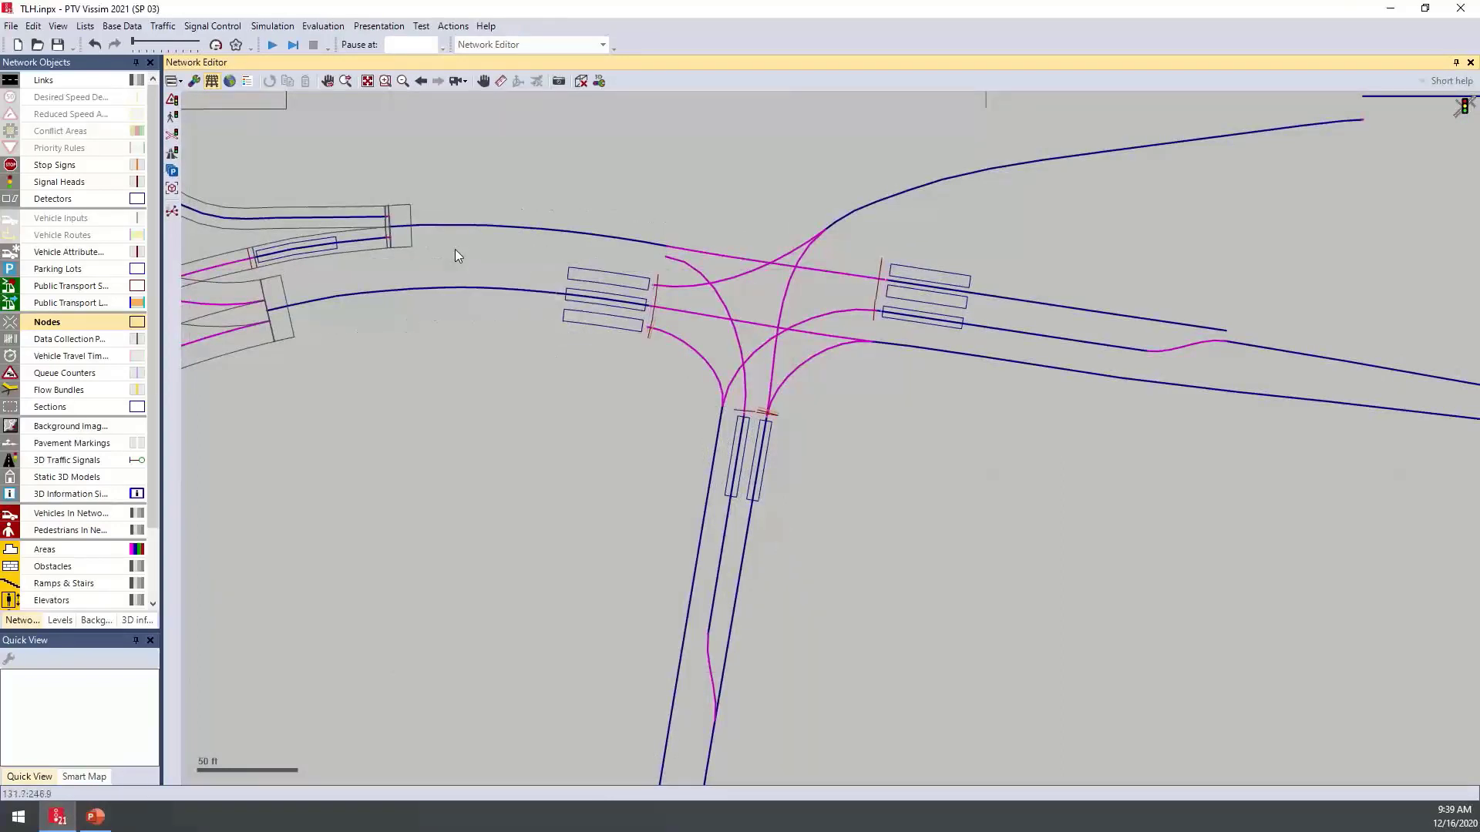
Outline a new polygon node around the three-leg intersection, enclosing its approach links and turning connectors up to the upstream lane-widening points
ctrl+right_click(540, 252)
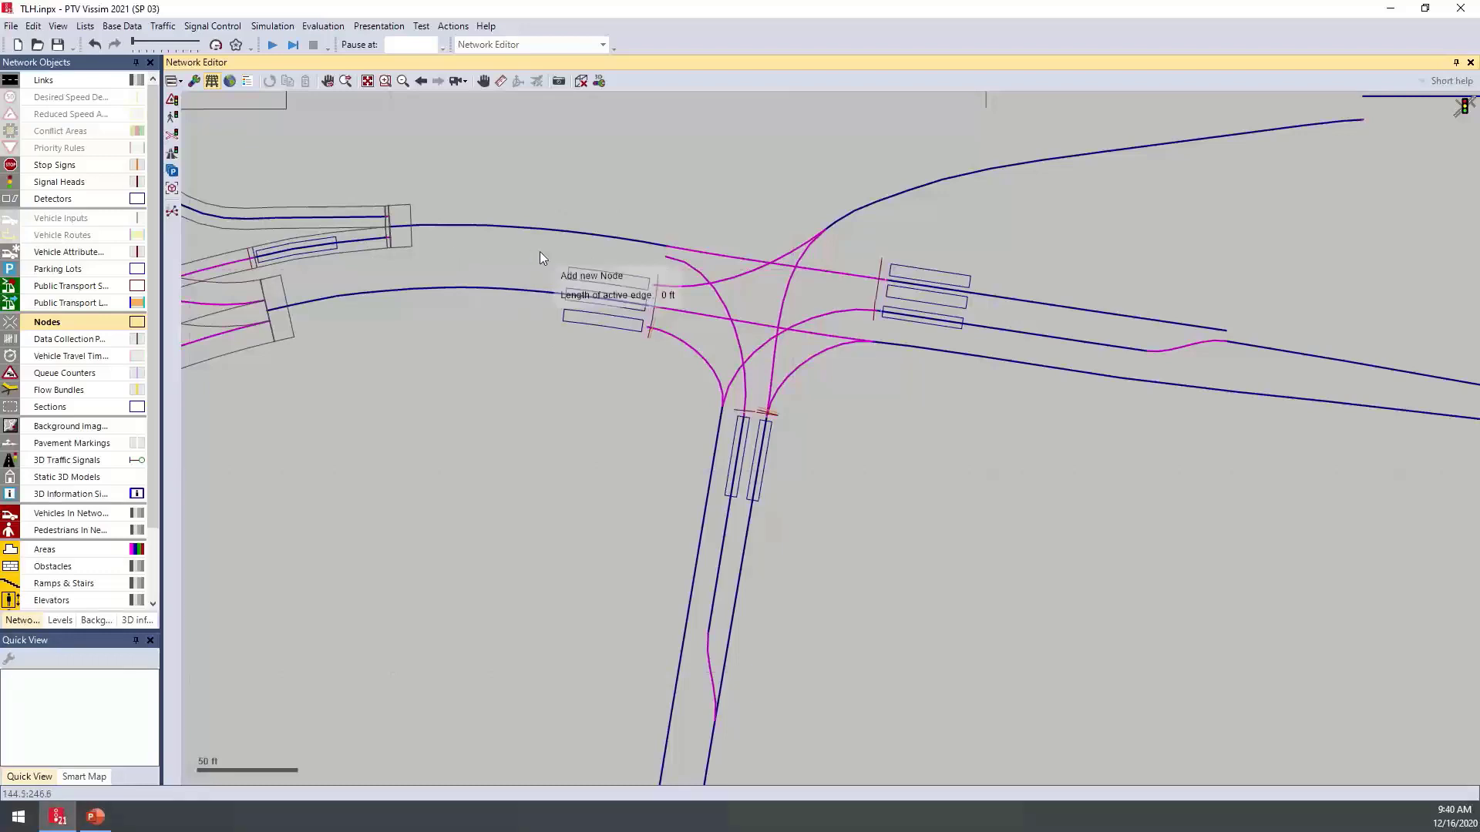
click(533, 336)
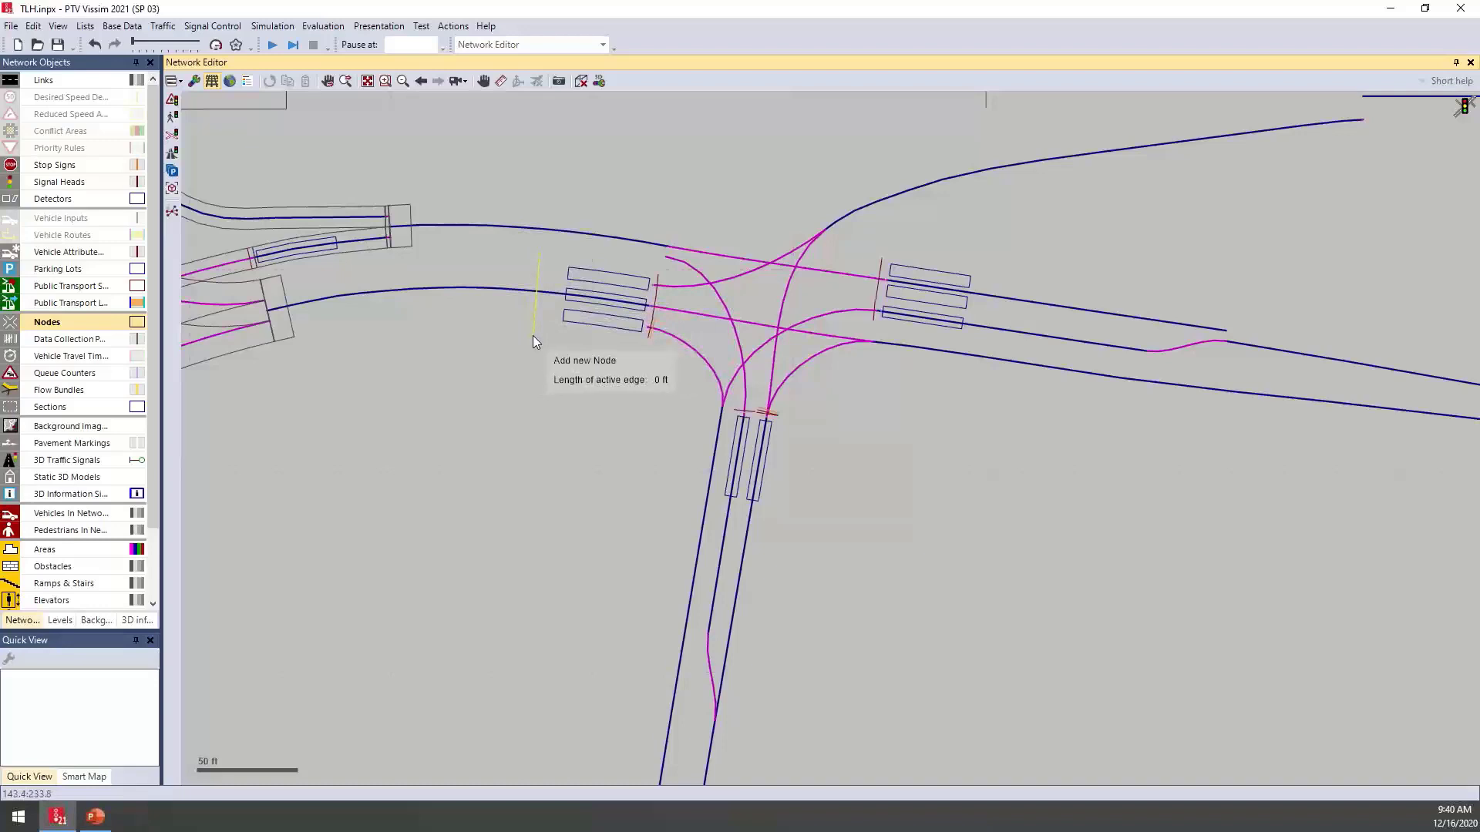
click(707, 410)
click(728, 421)
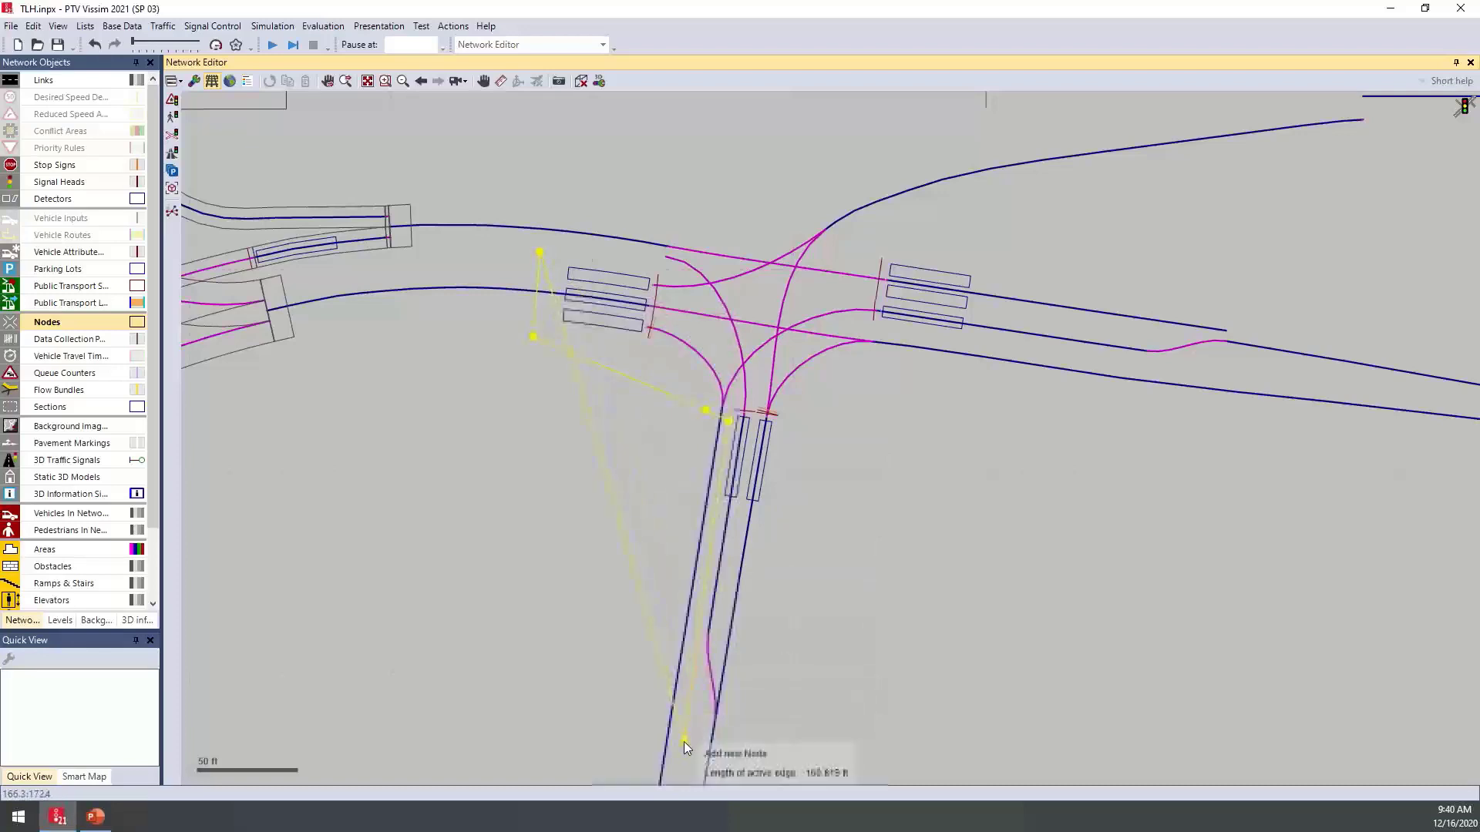
click(685, 742)
click(746, 757)
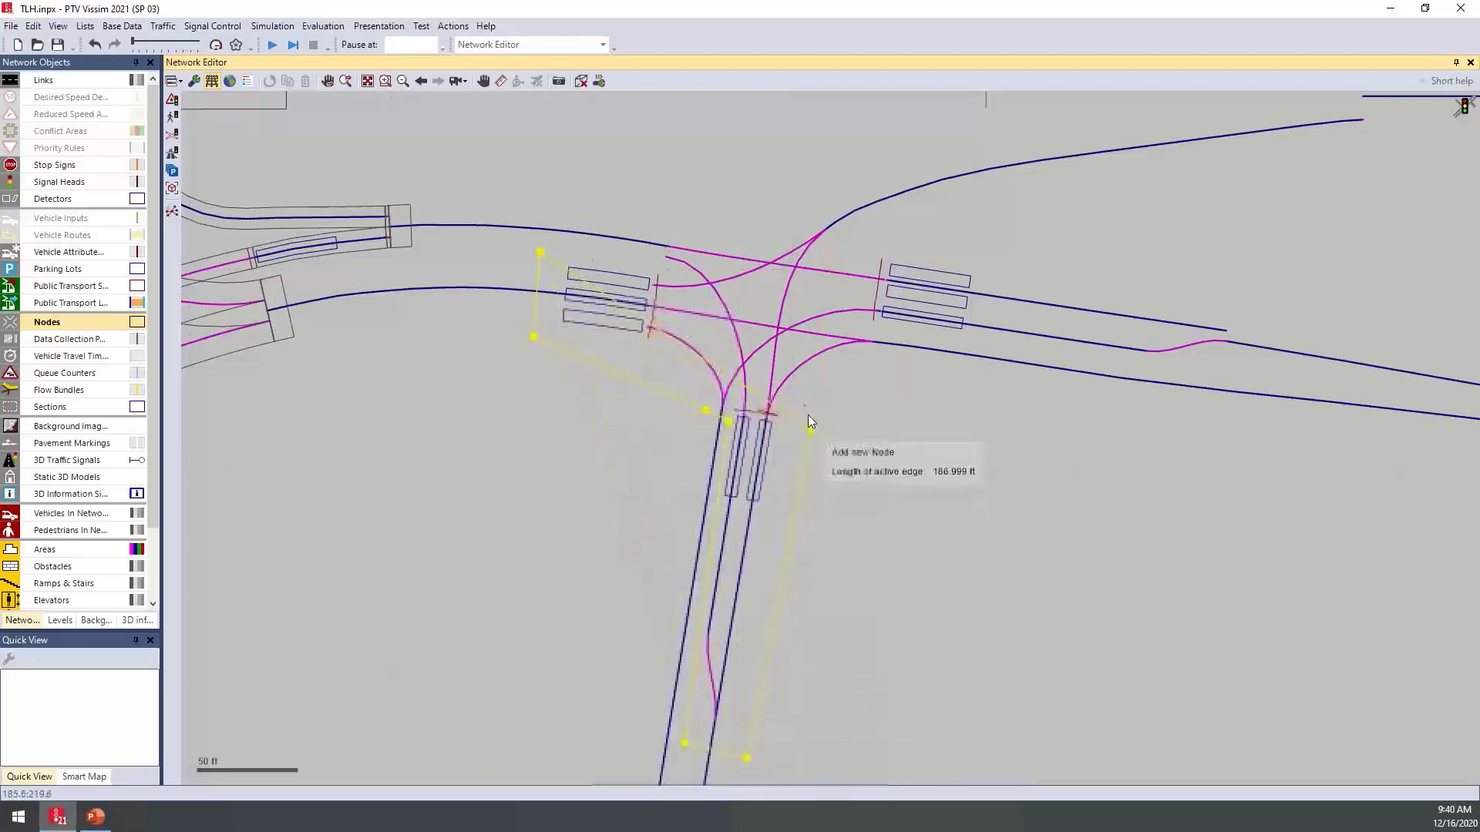
click(801, 386)
click(912, 362)
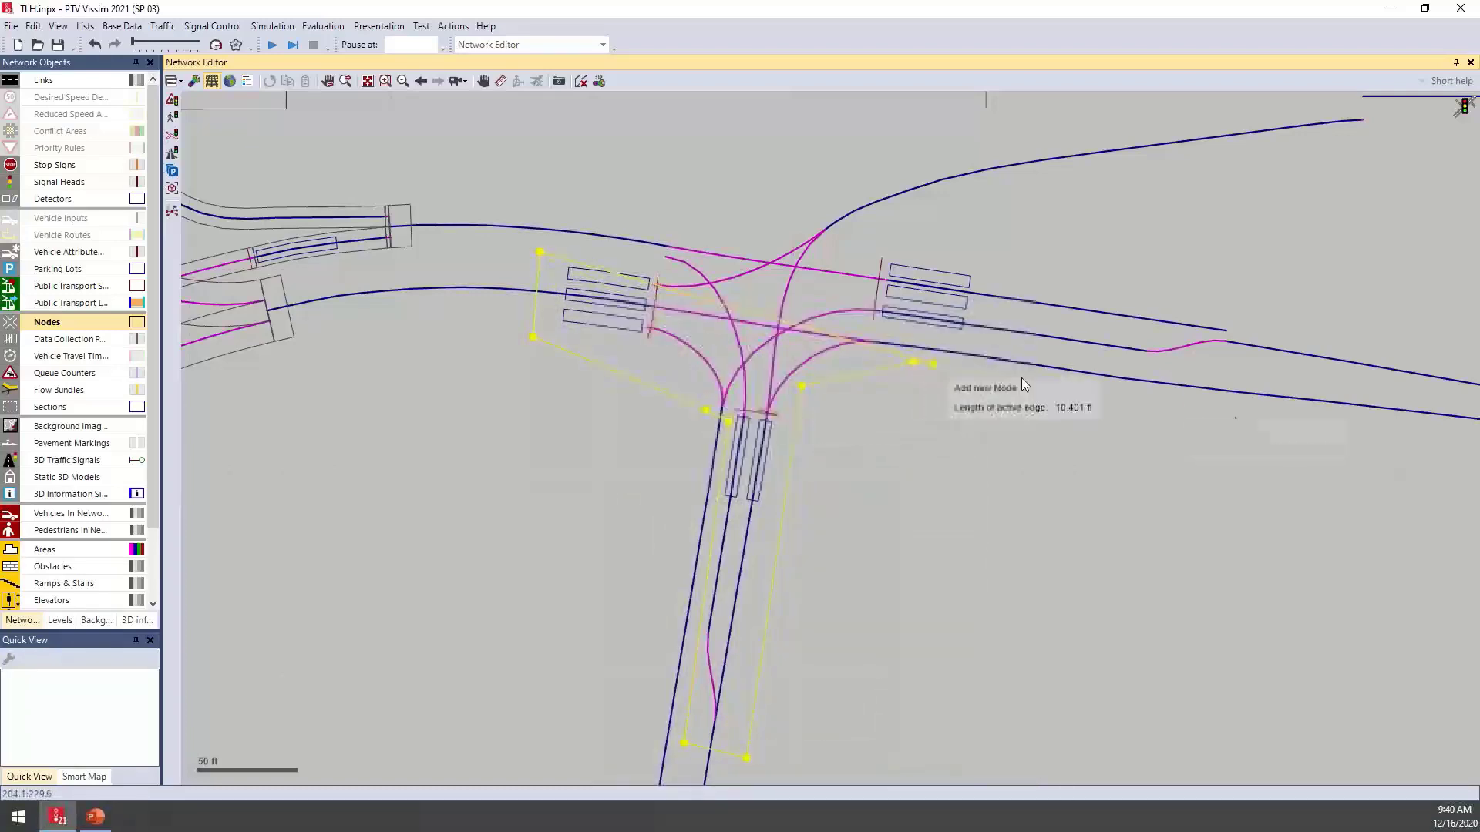
click(1252, 417)
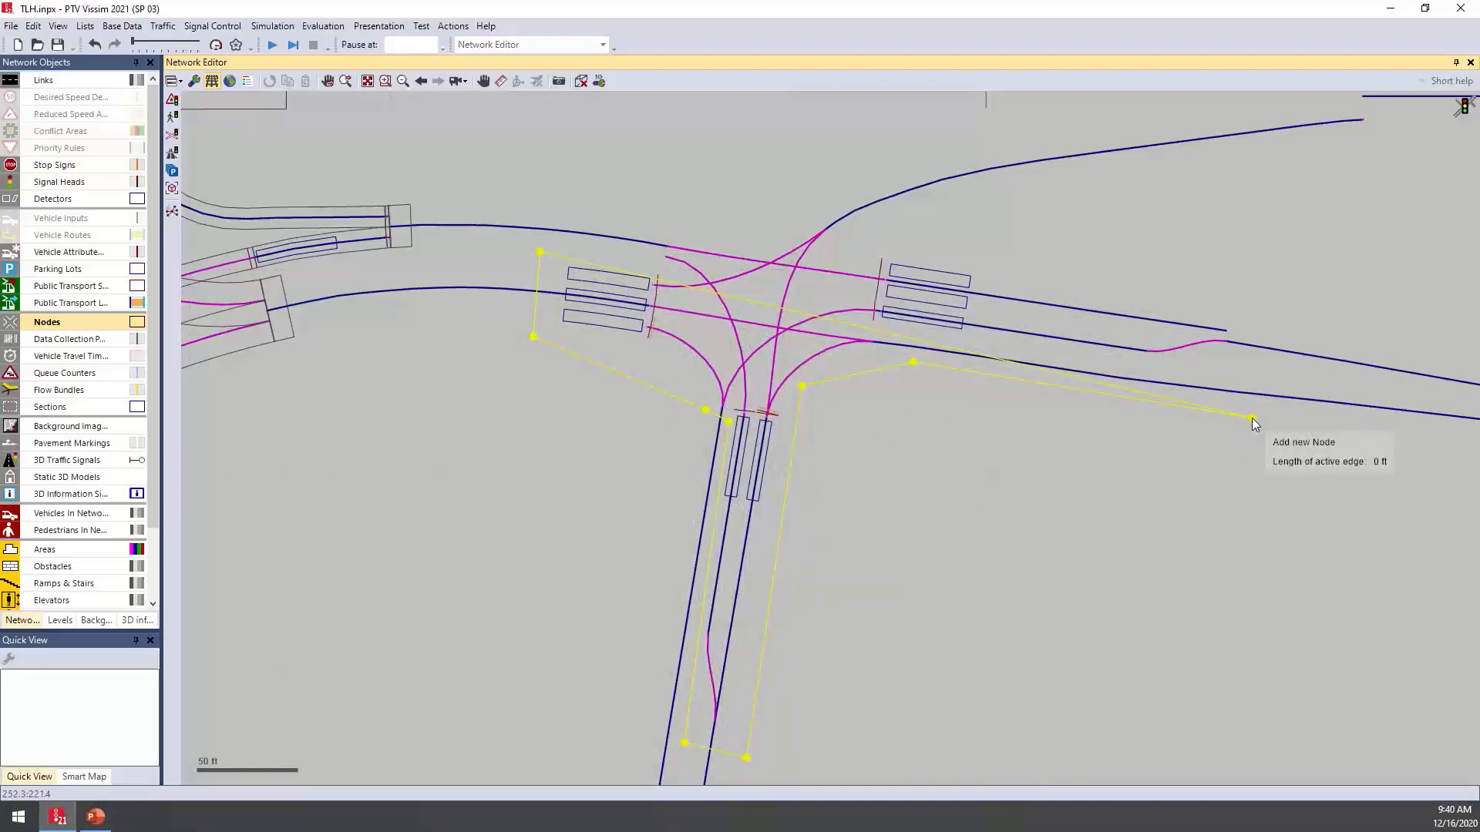
click(1264, 283)
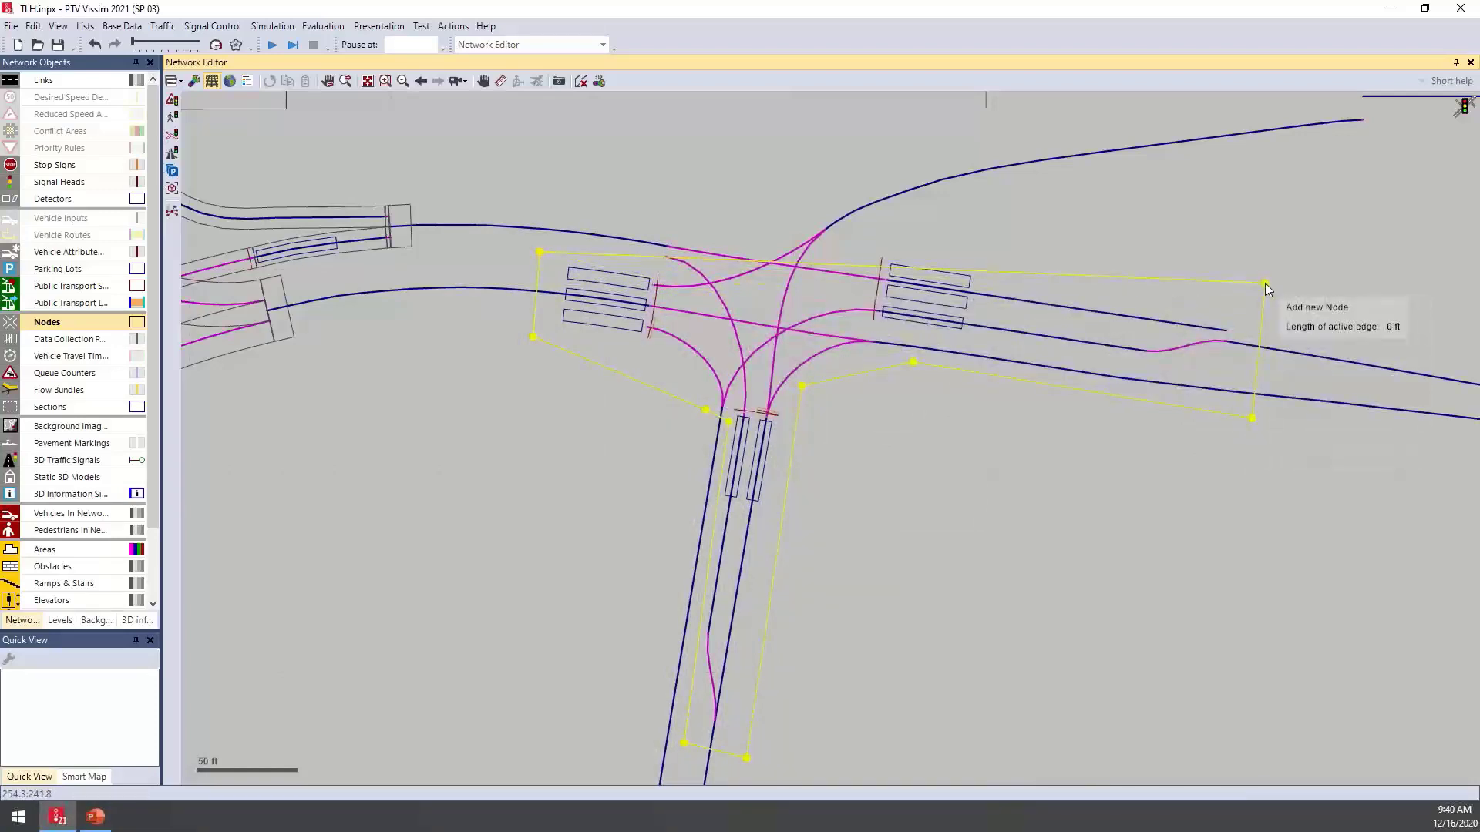
click(880, 235)
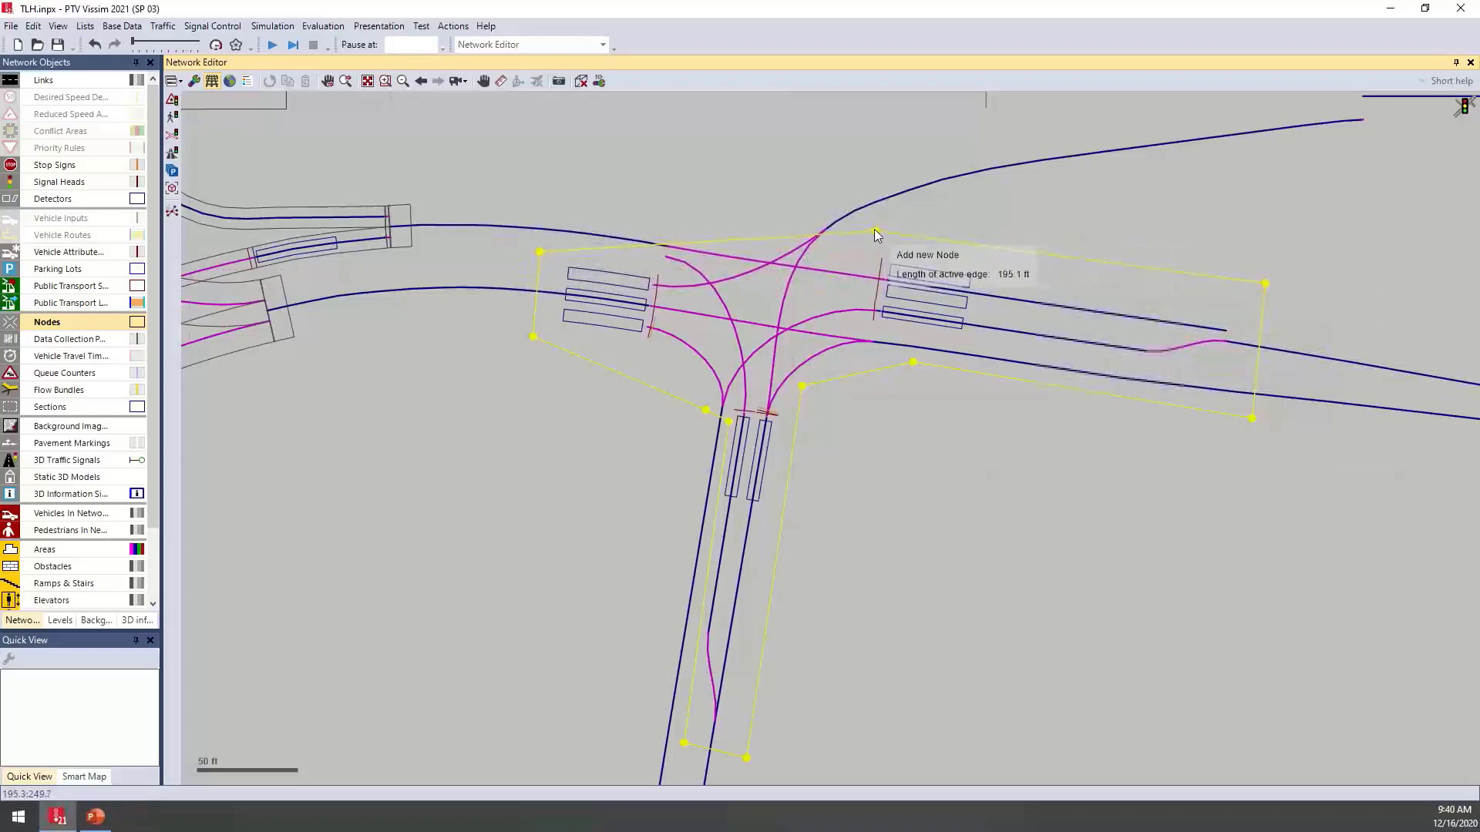
click(790, 198)
click(664, 204)
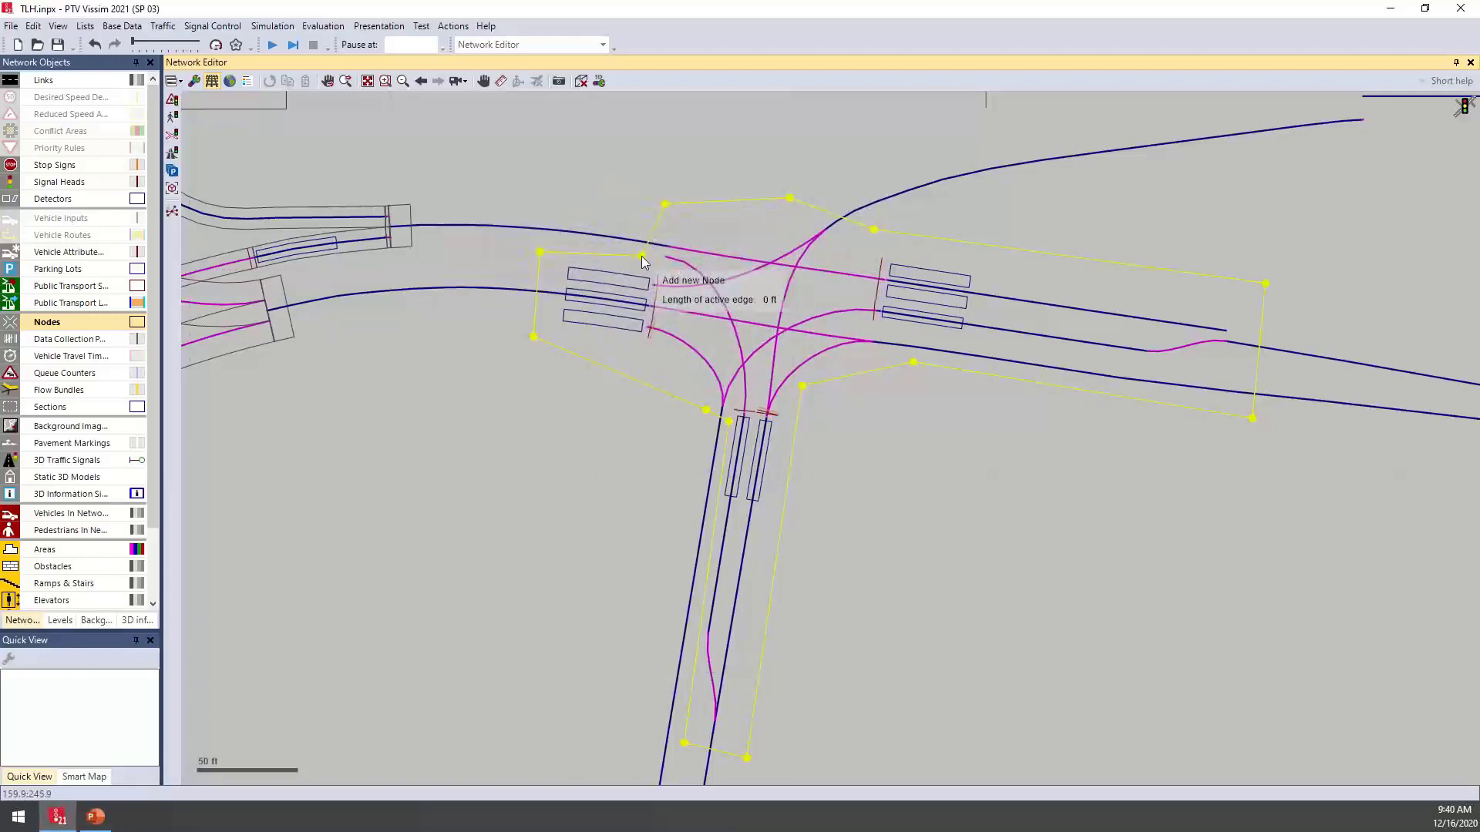
Close the polygon and create the node for evaluation only, with use for dynamic assignment turned off
double_click(641, 256)
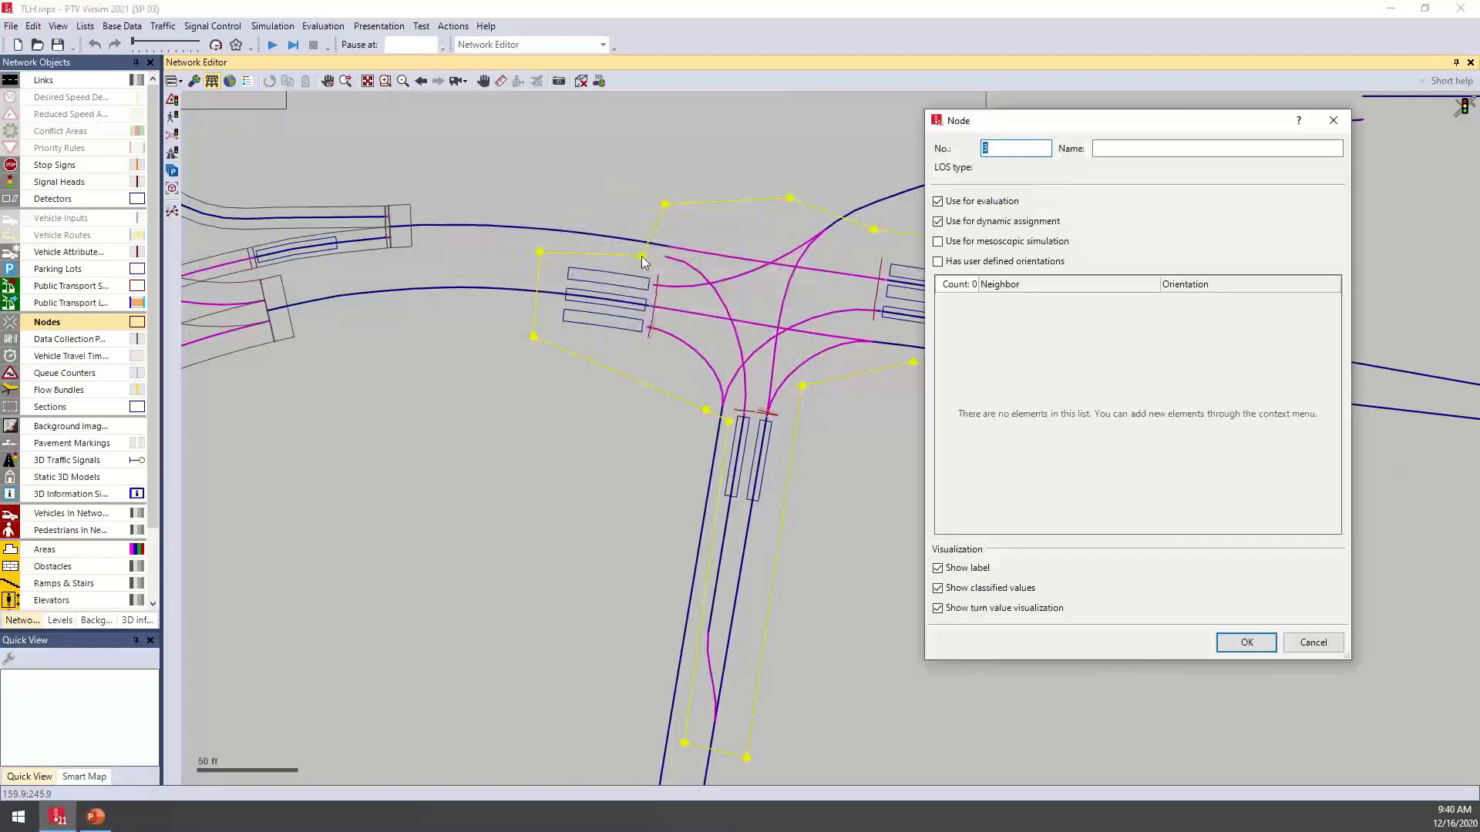
click(1011, 225)
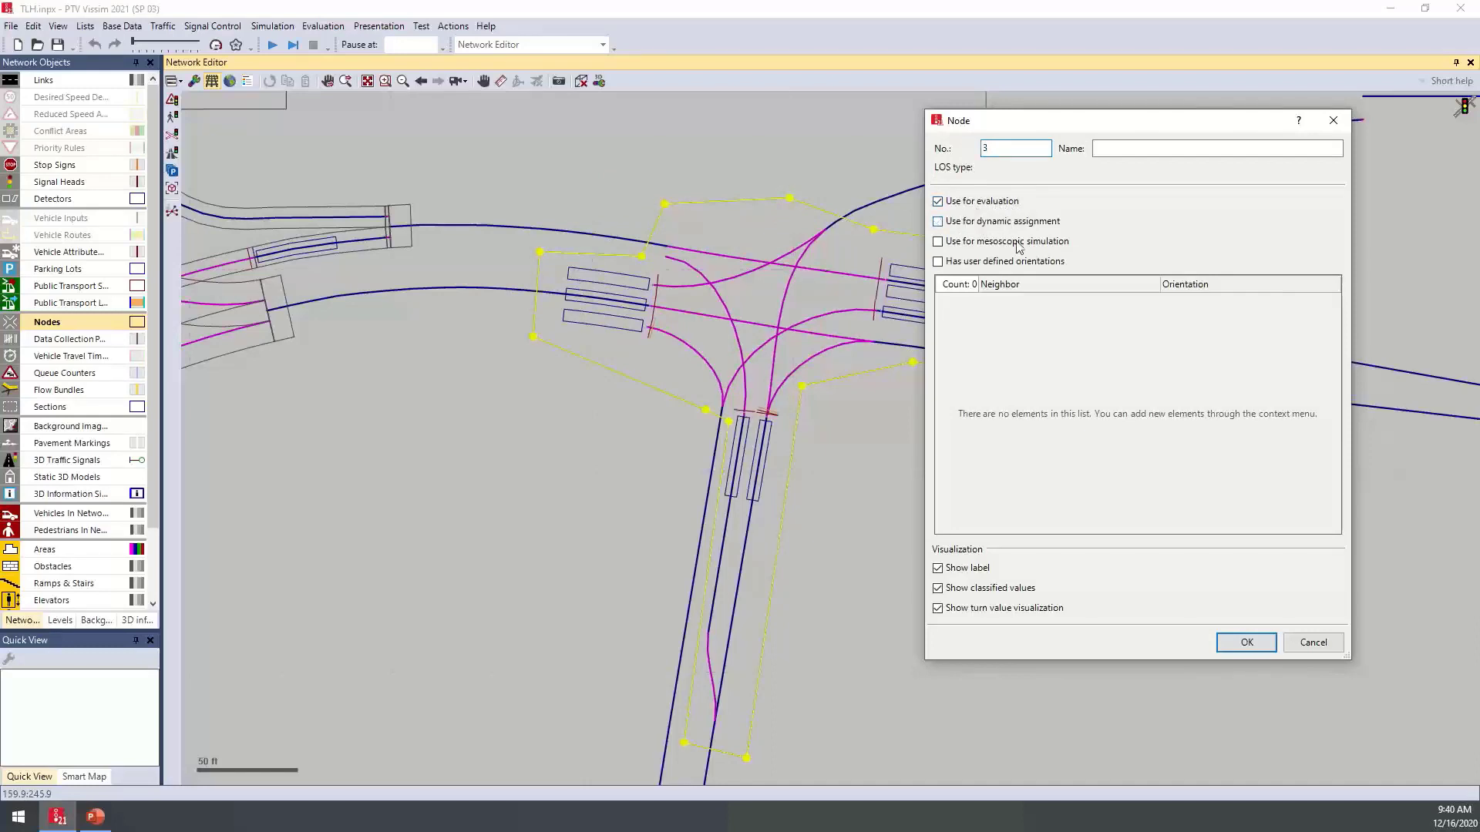
click(1243, 644)
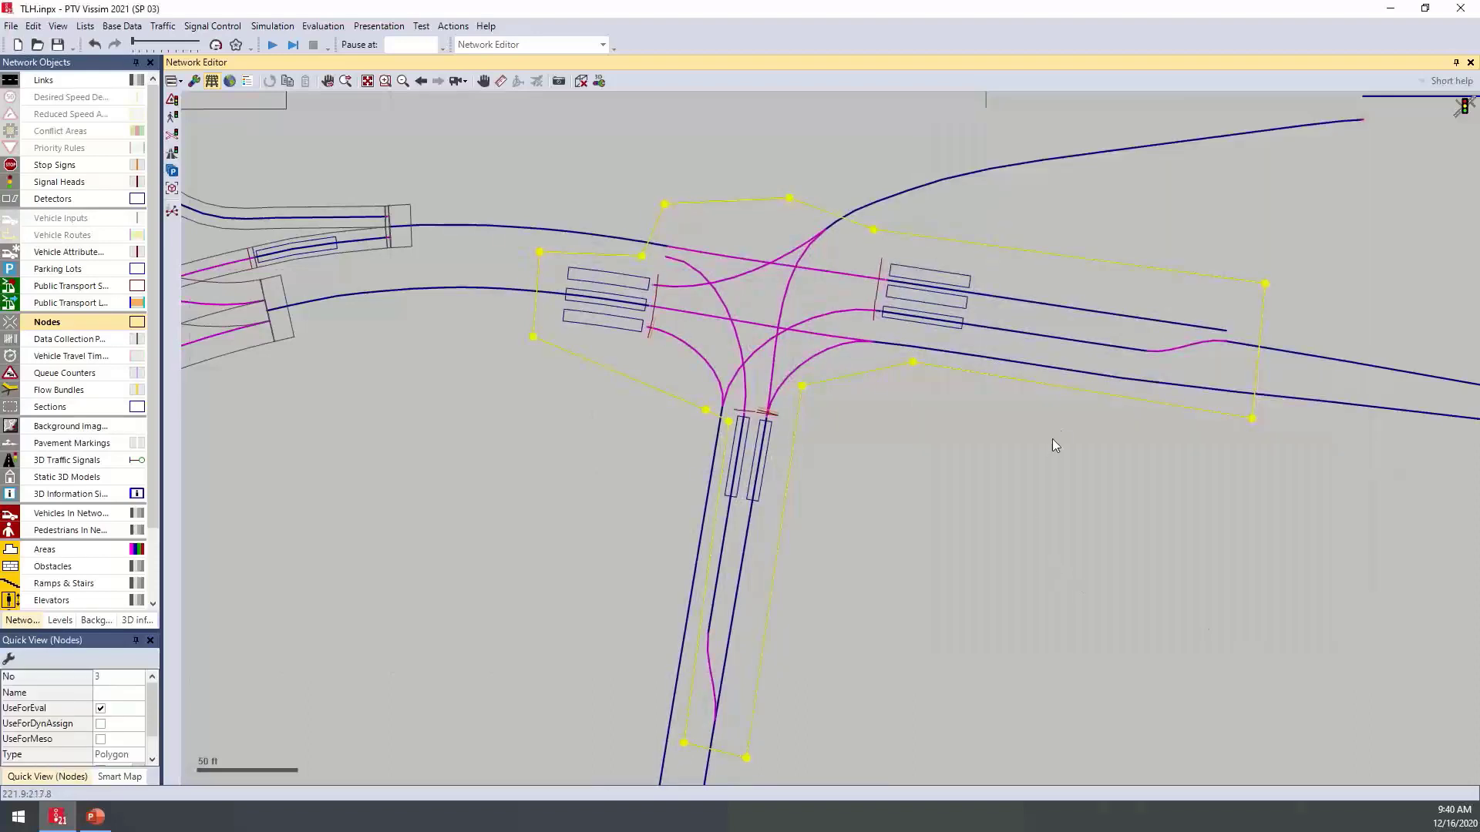
Add a vertex to the node's southern edge on the east leg and pull it and the southeast corner inward to exclude the exit link
click(1017, 380)
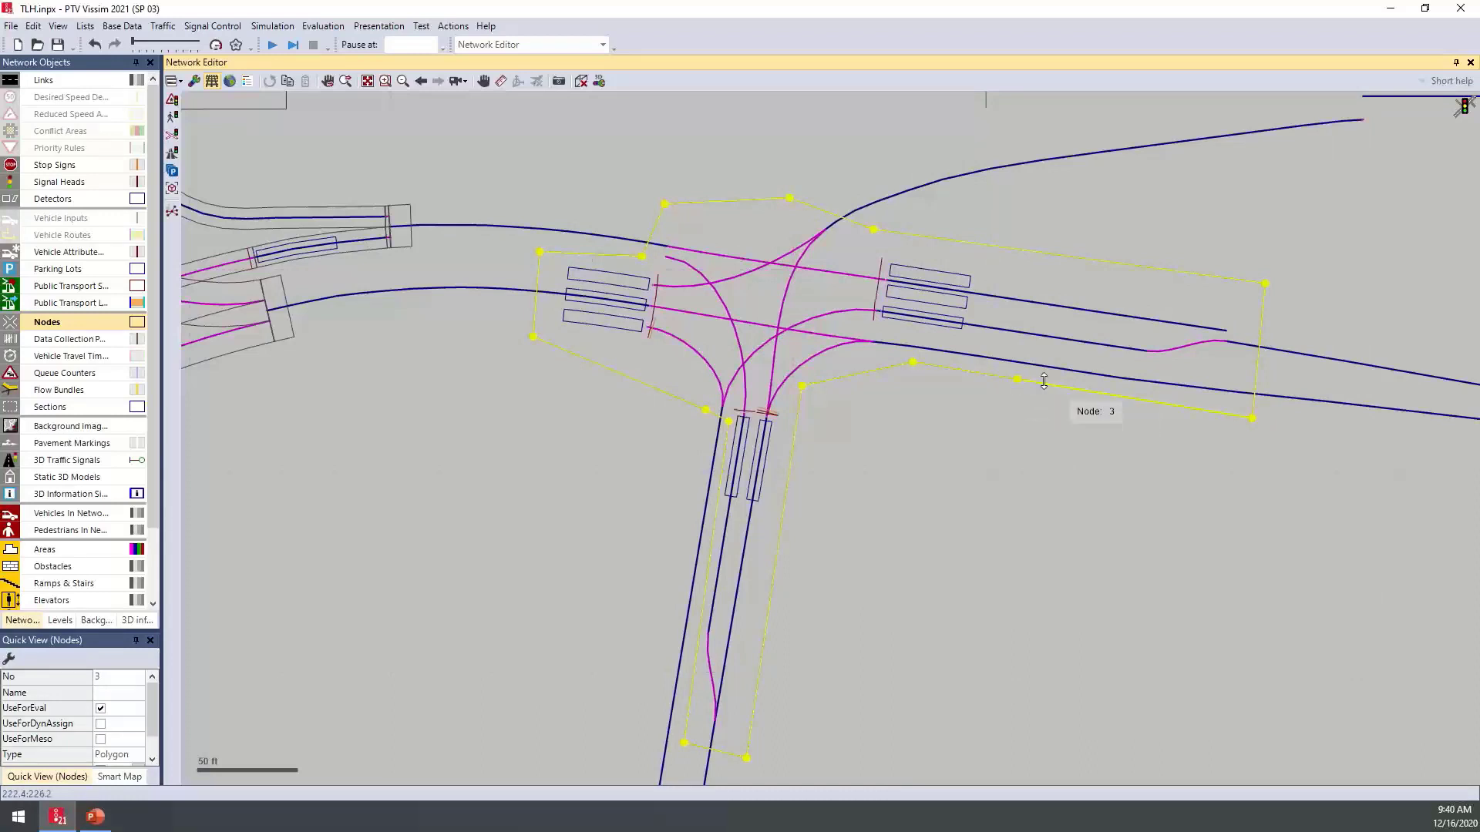
drag(1023, 380, 913, 363)
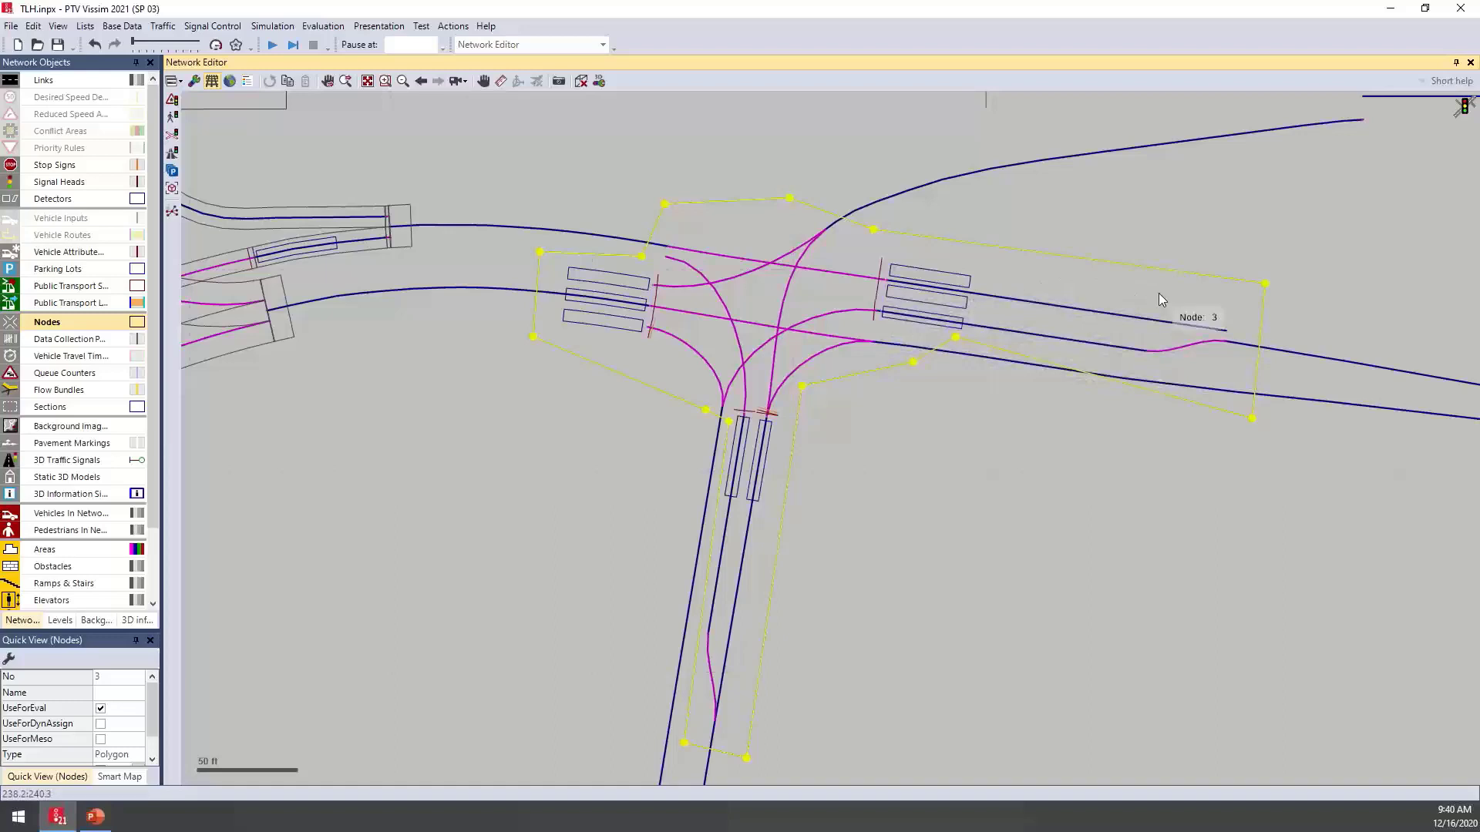
mouse_move(1158, 293)
mouse_down()
mouse_move(1056, 275)
mouse_move(1165, 302)
mouse_up()
drag(1250, 417, 1242, 367)
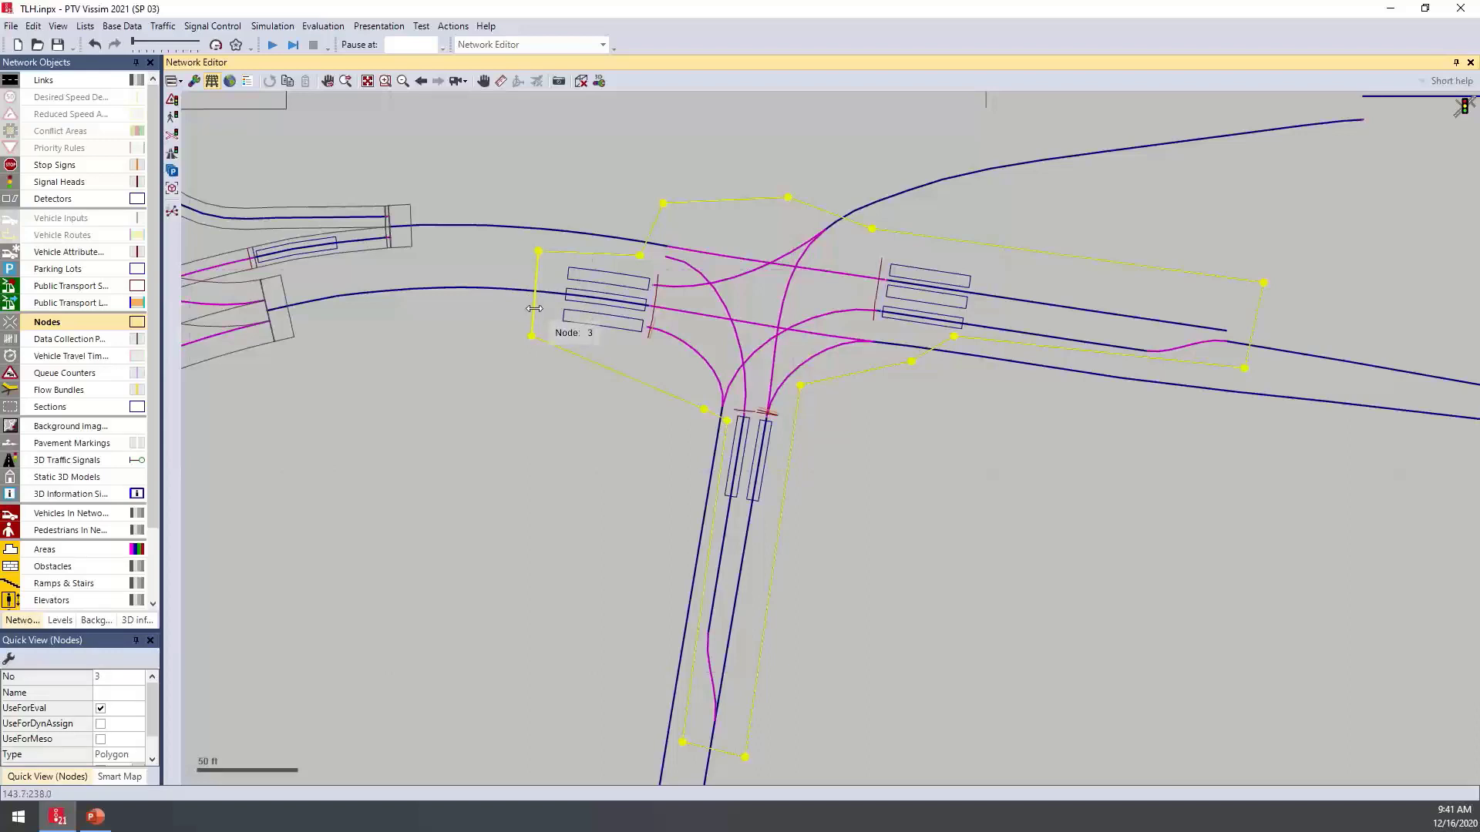
Move the node's west and south edges slightly inward, deselect the node, and turn off wireframe display
drag(530, 308, 549, 285)
drag(720, 744, 728, 746)
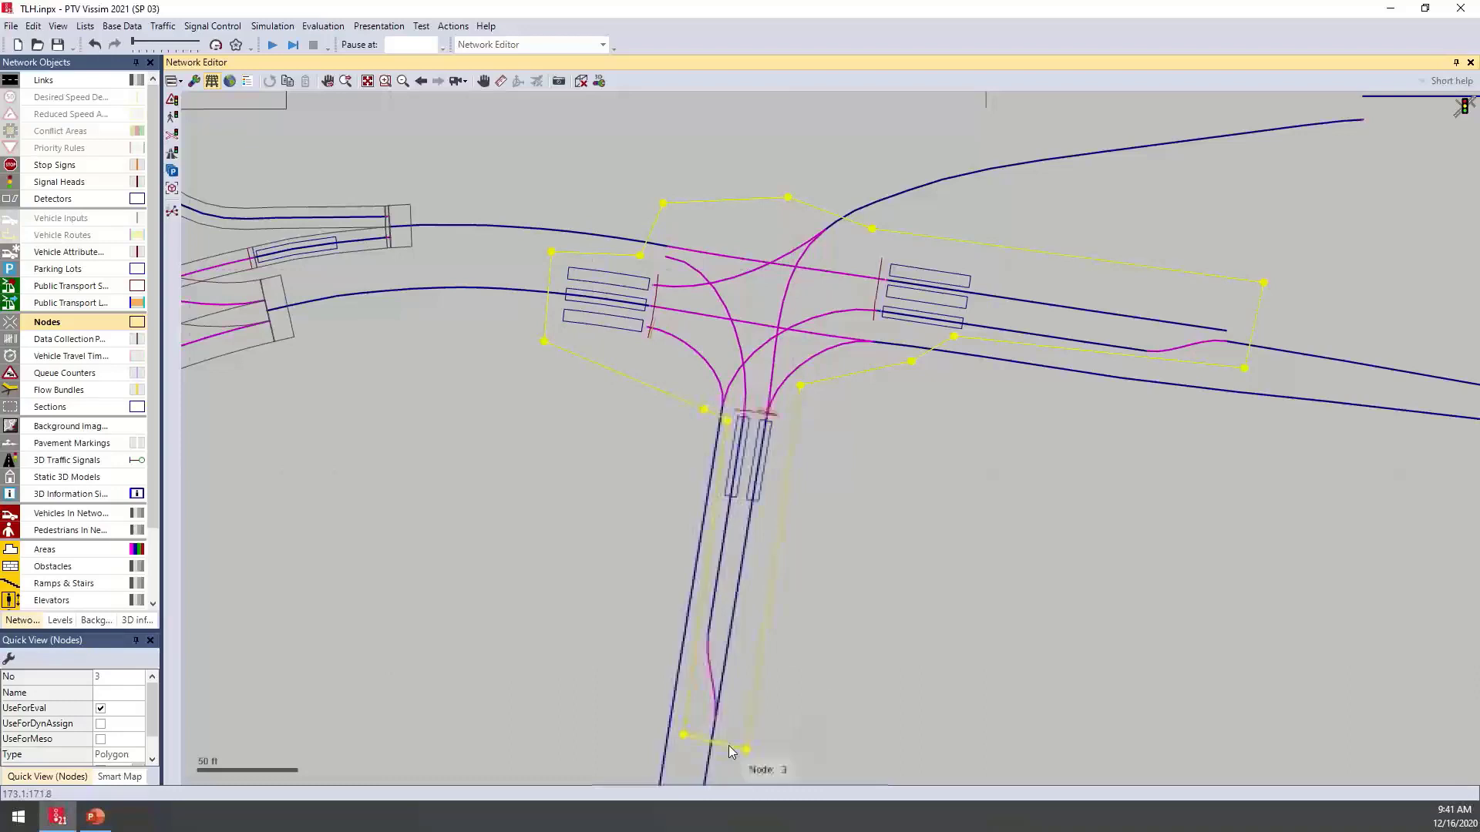
click(931, 449)
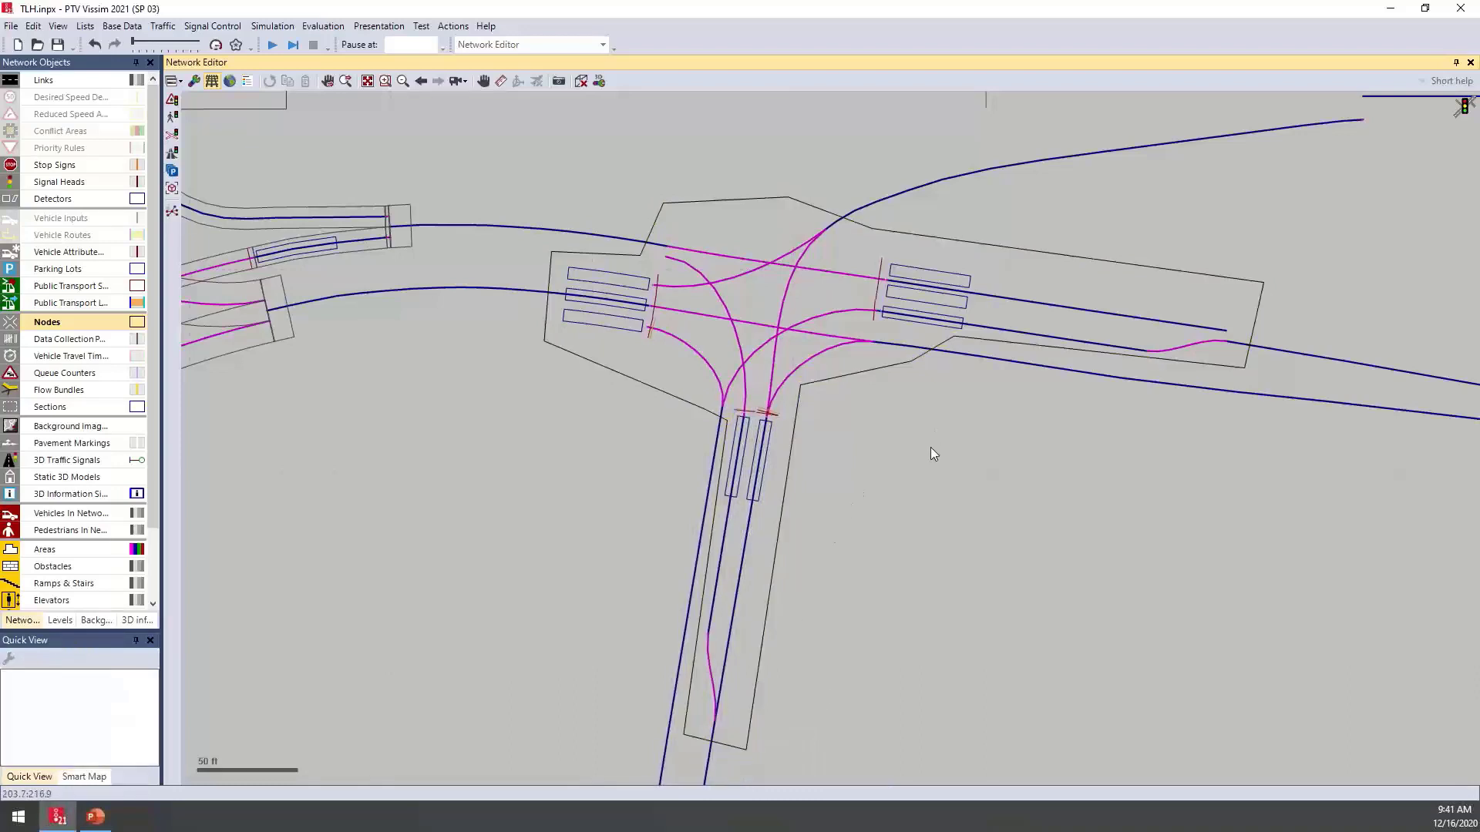
key(ctrl+a)
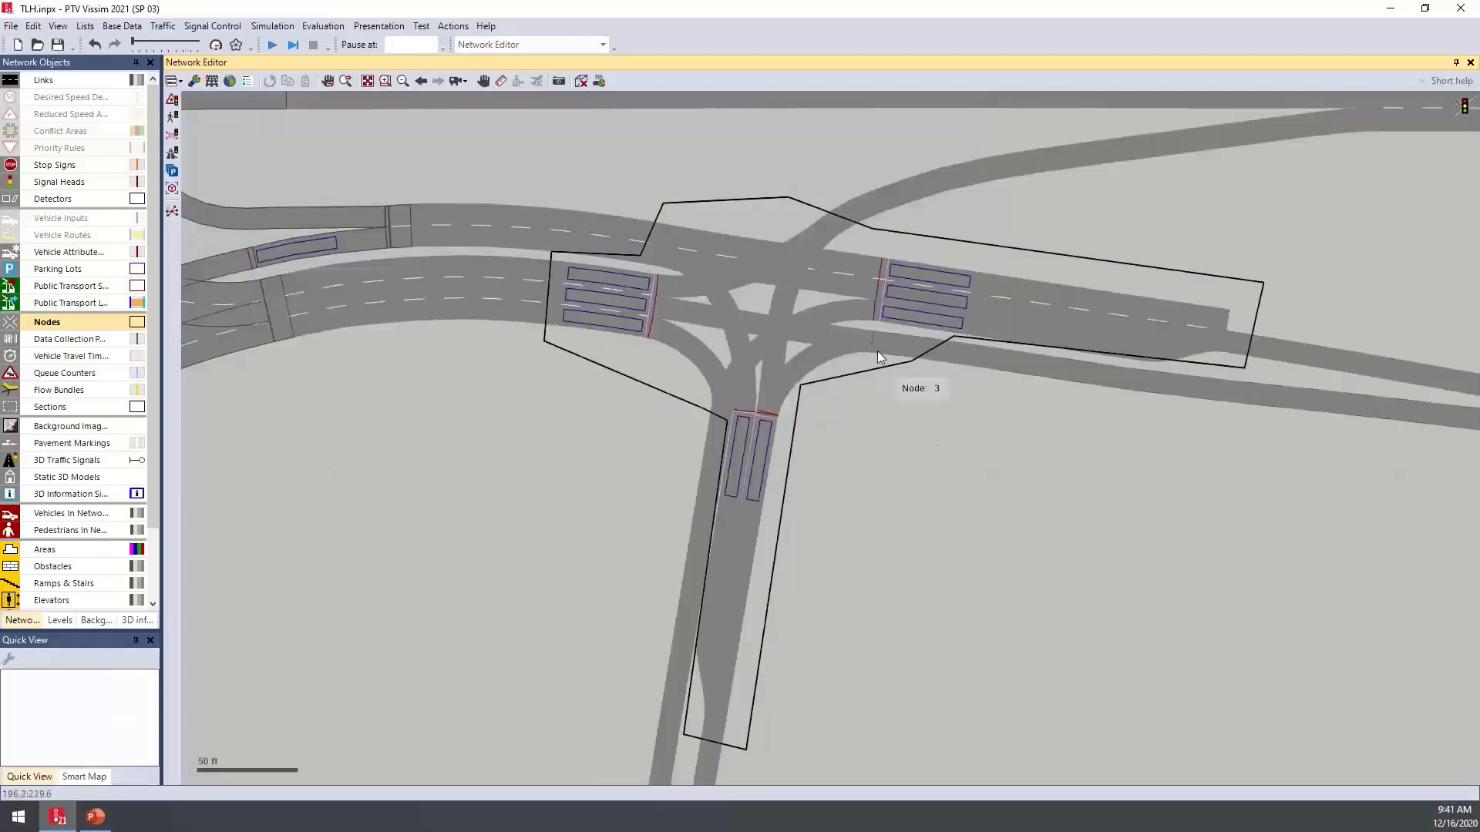
Convert the new intersection node from a polygon to a segment node
click(779, 227)
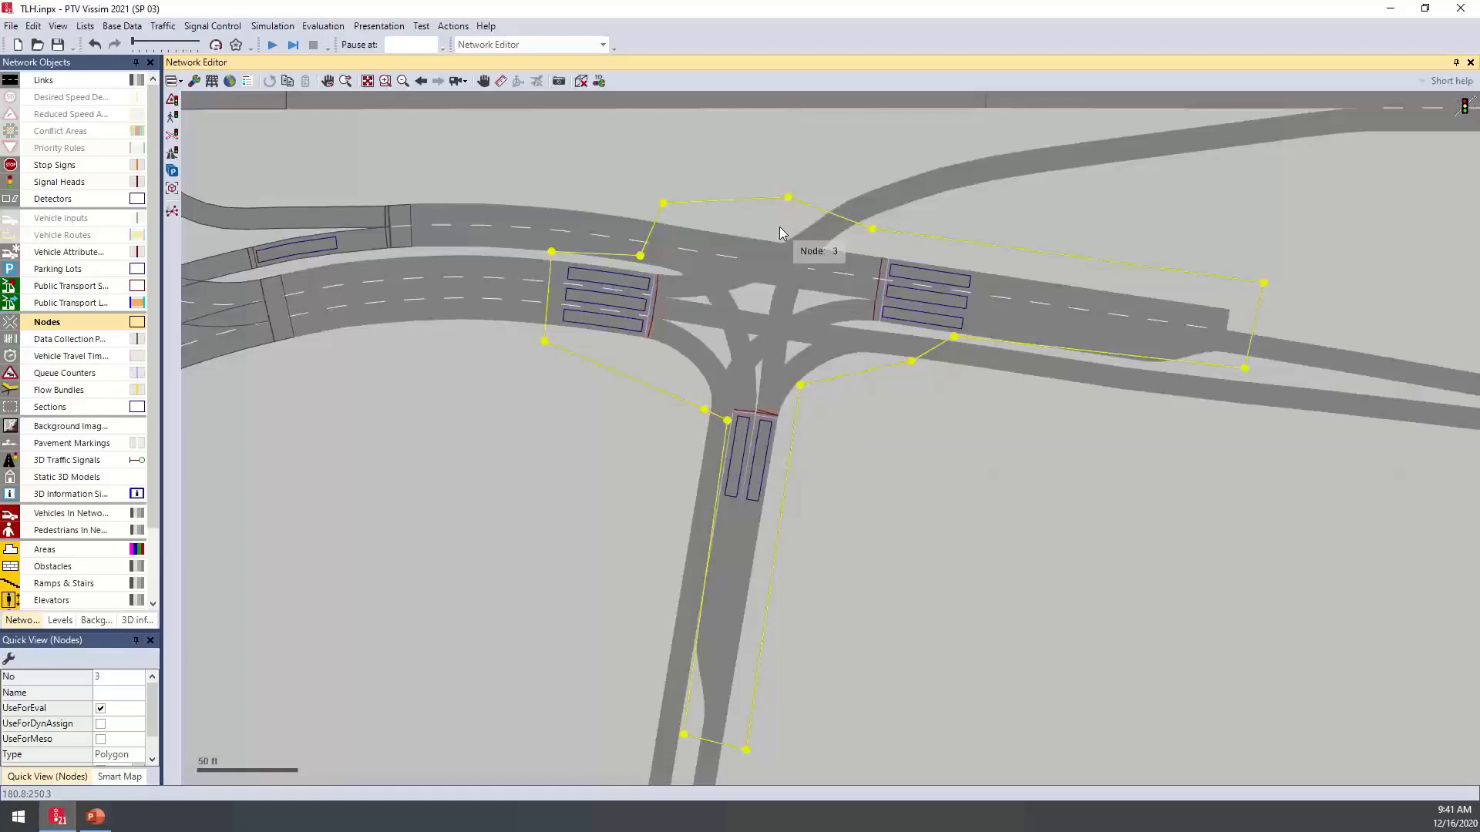
right_click(779, 229)
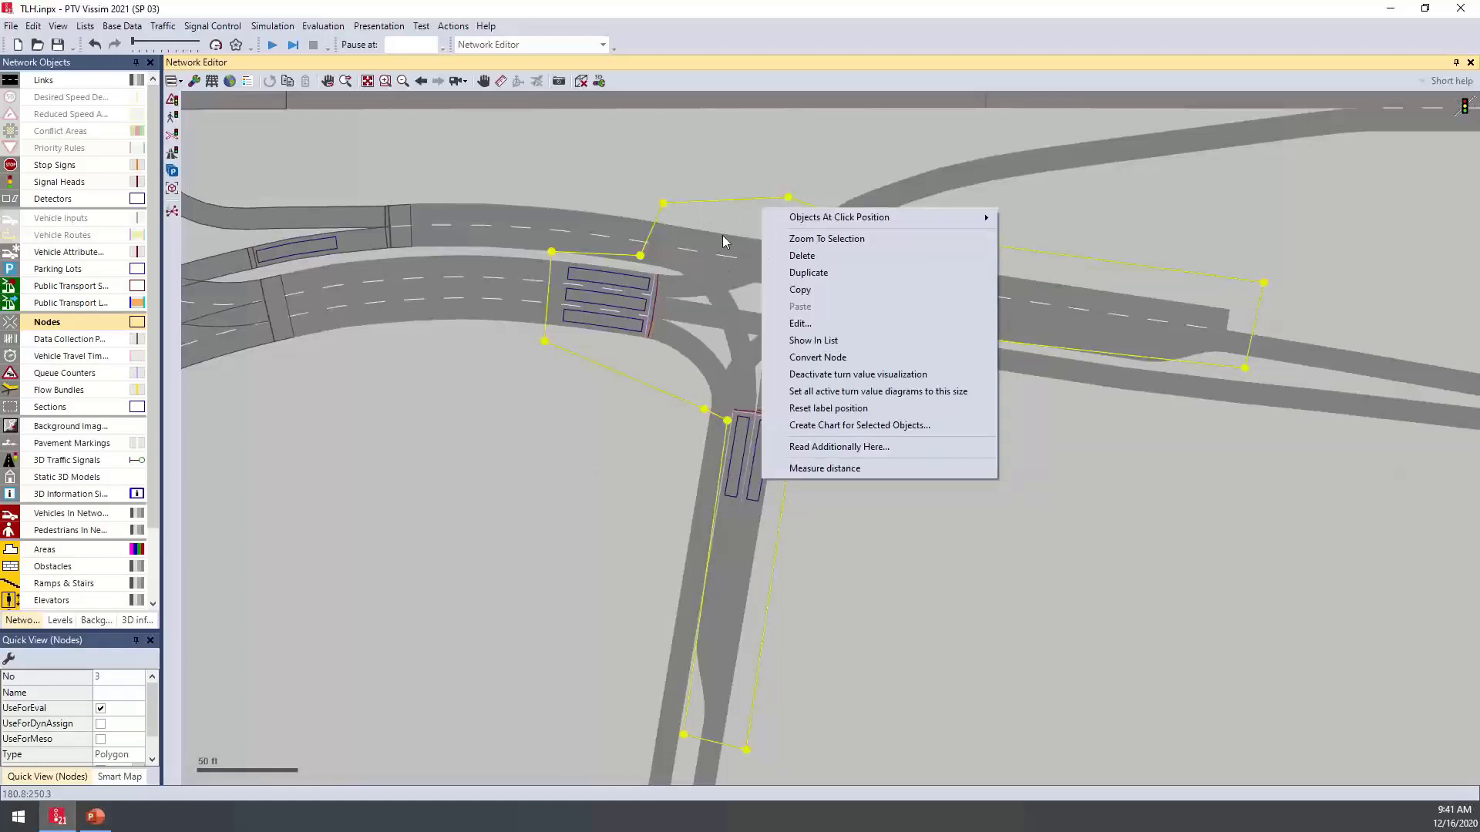
click(848, 359)
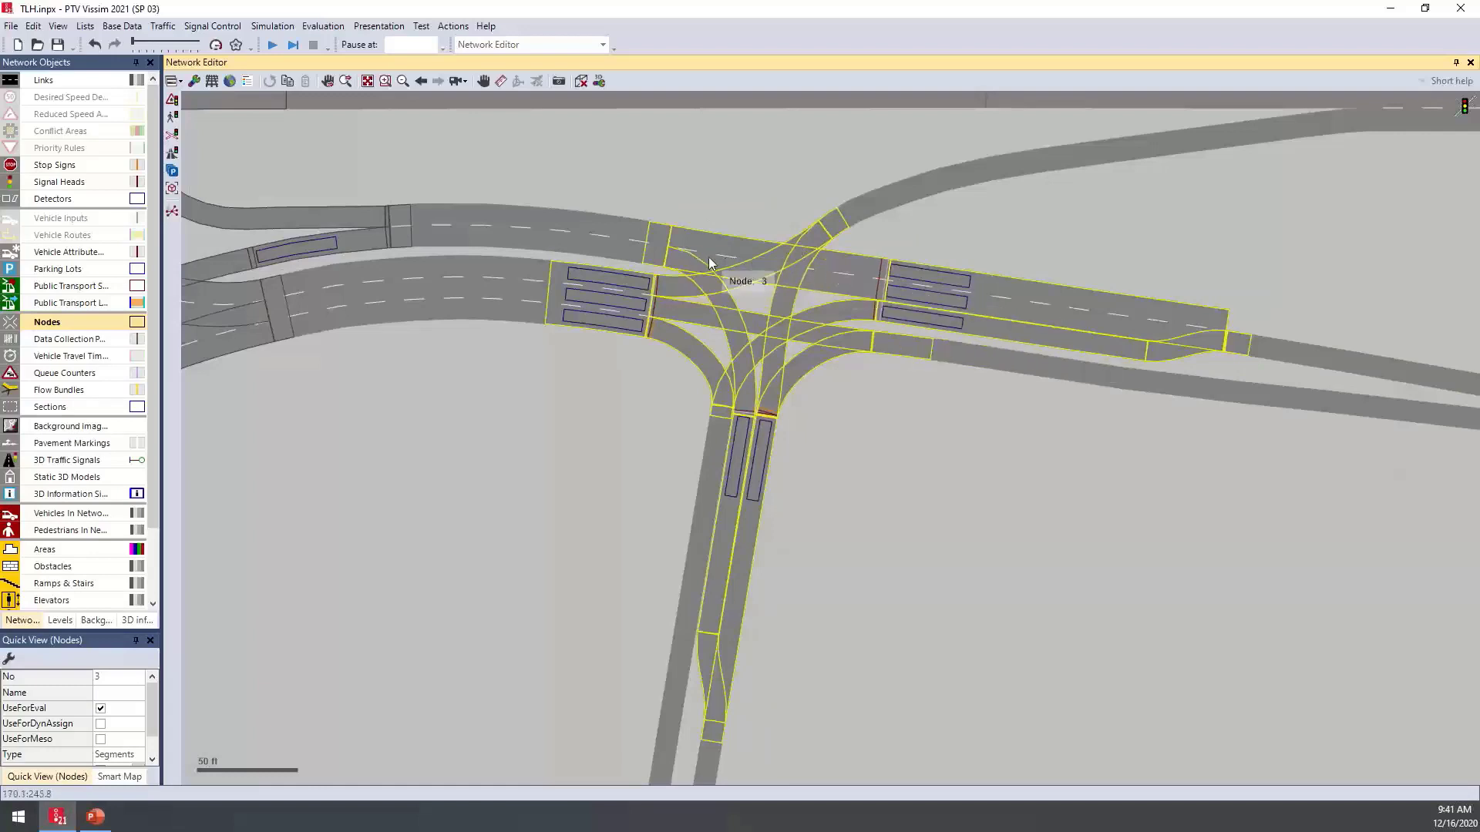
Convert the segment node back to a polygon, and undo the conversions to restore the node's originally drawn boundary
right_click(562, 294)
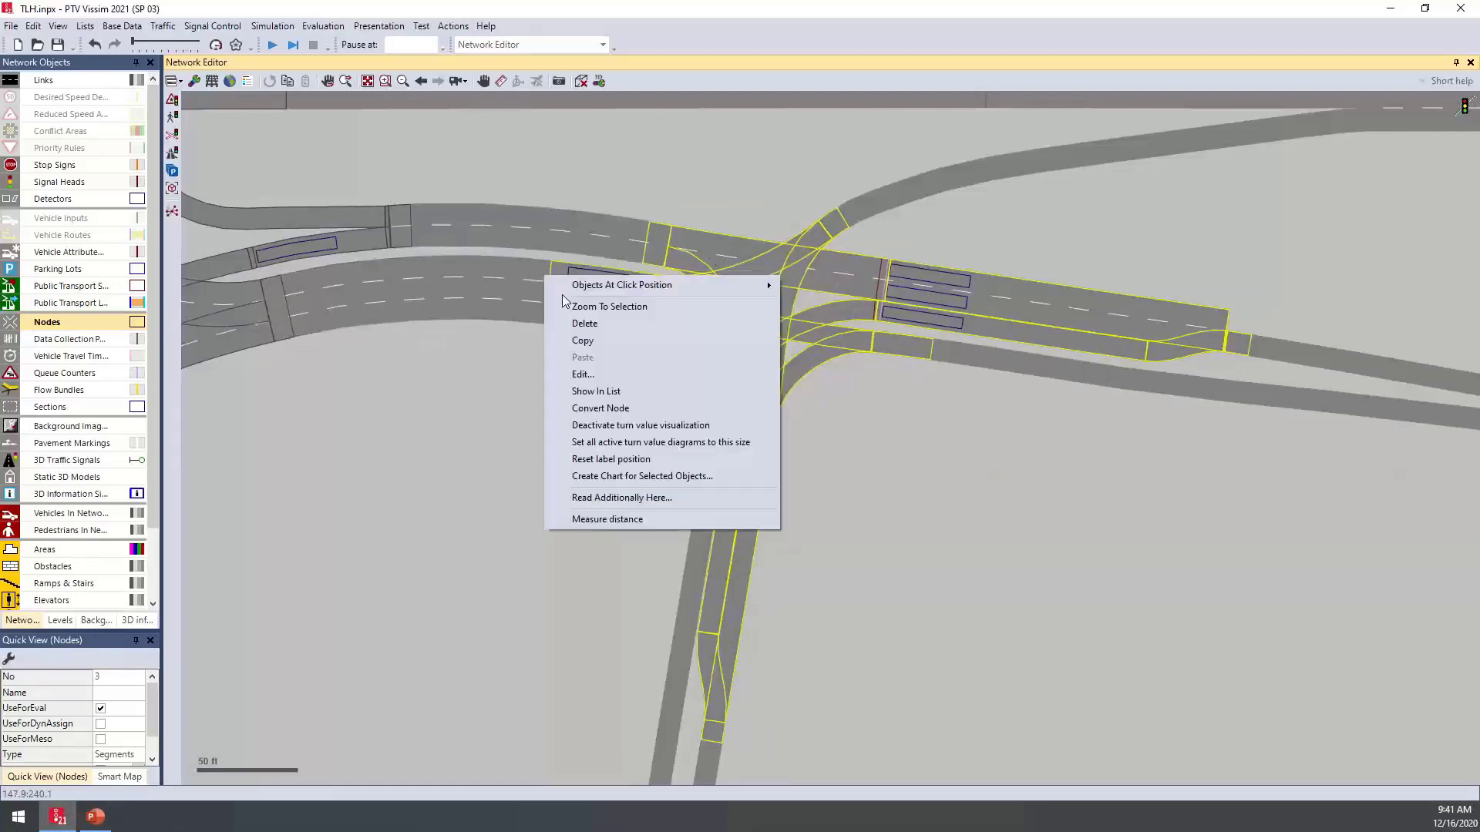
click(640, 407)
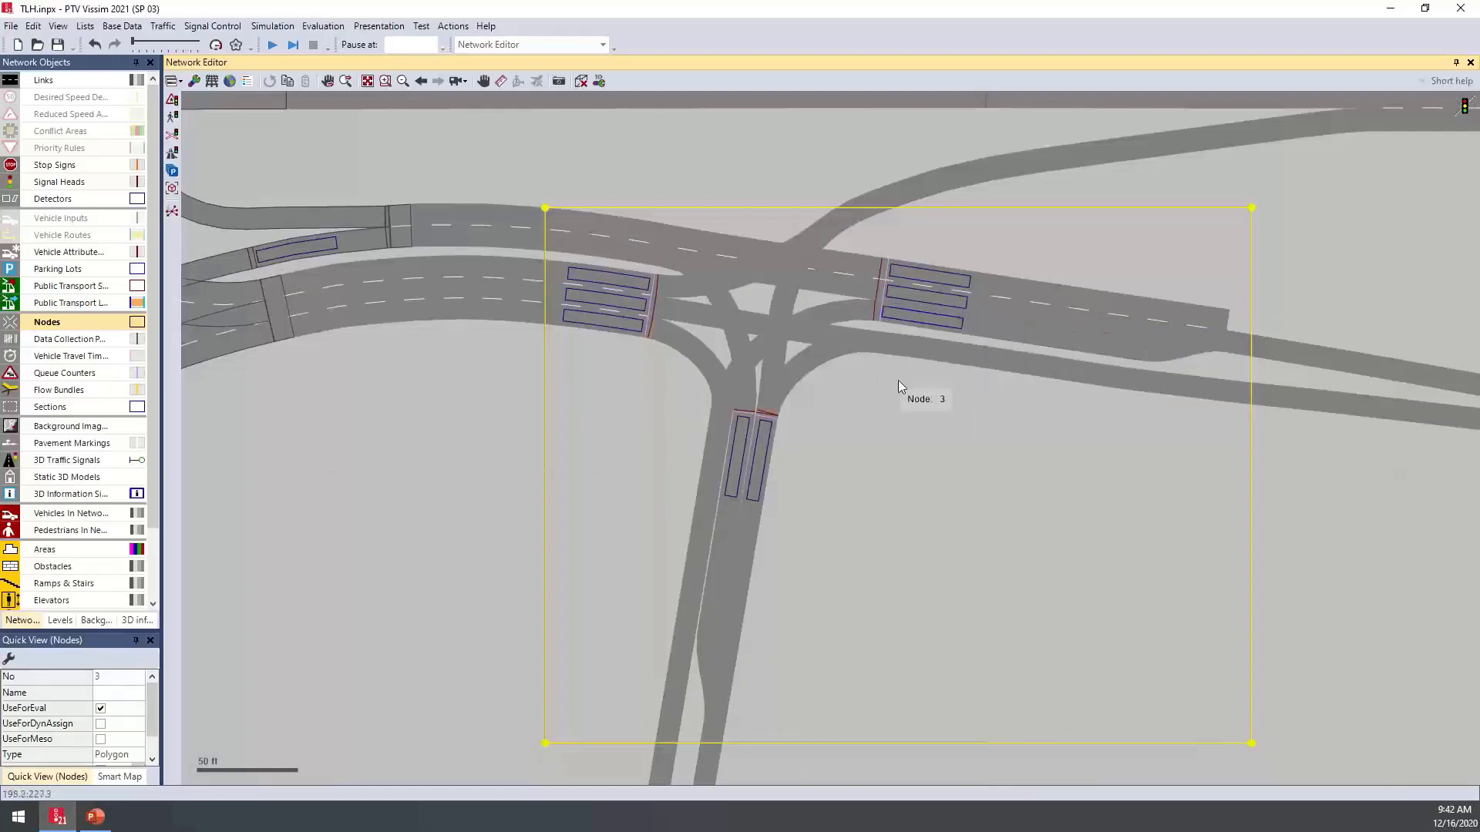
click(101, 49)
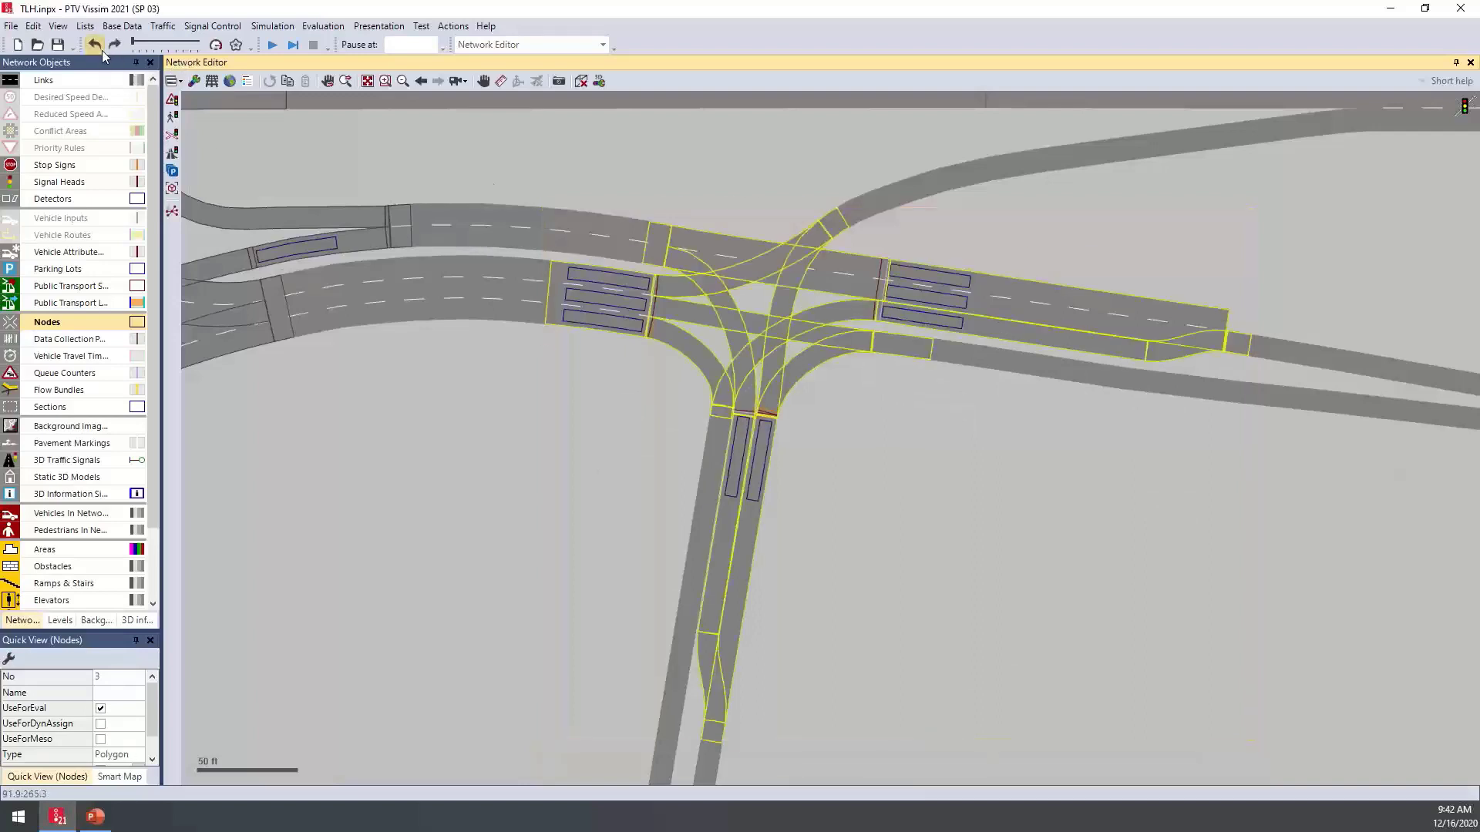
click(632, 164)
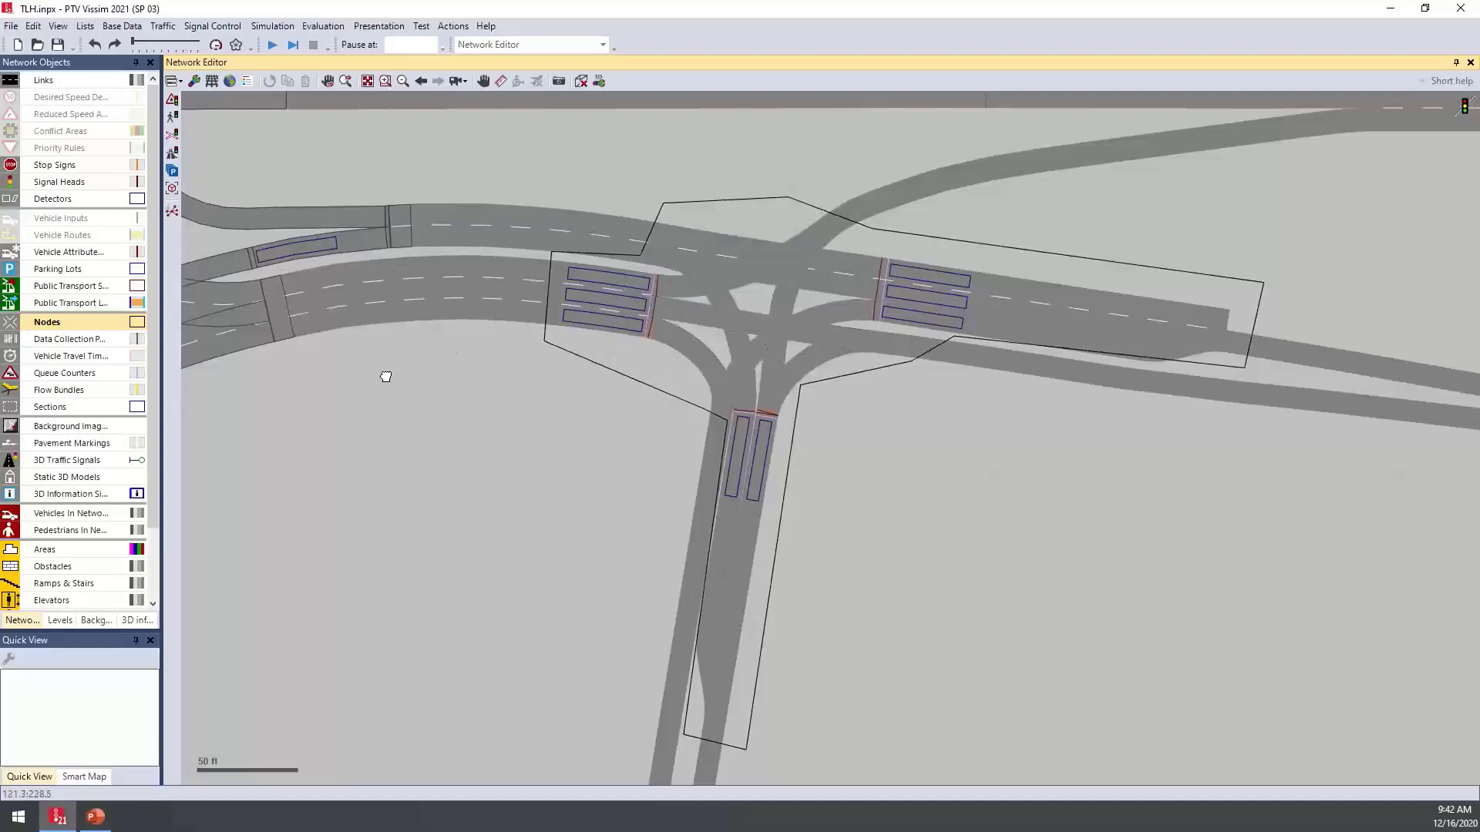
Make Data Collection Points the active network object type and hide the nodes in the network view
drag(386, 371, 381, 431)
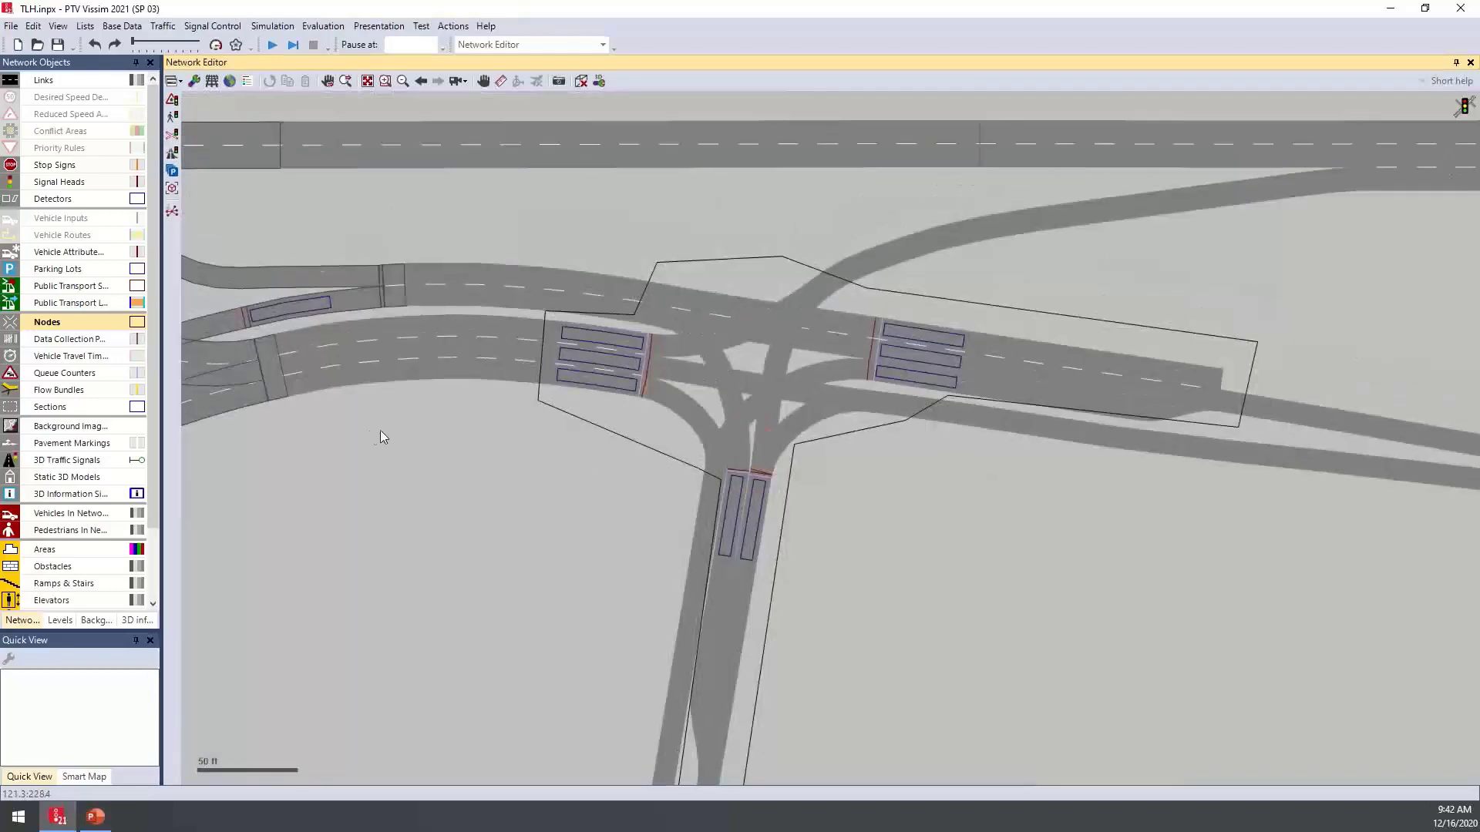
click(69, 339)
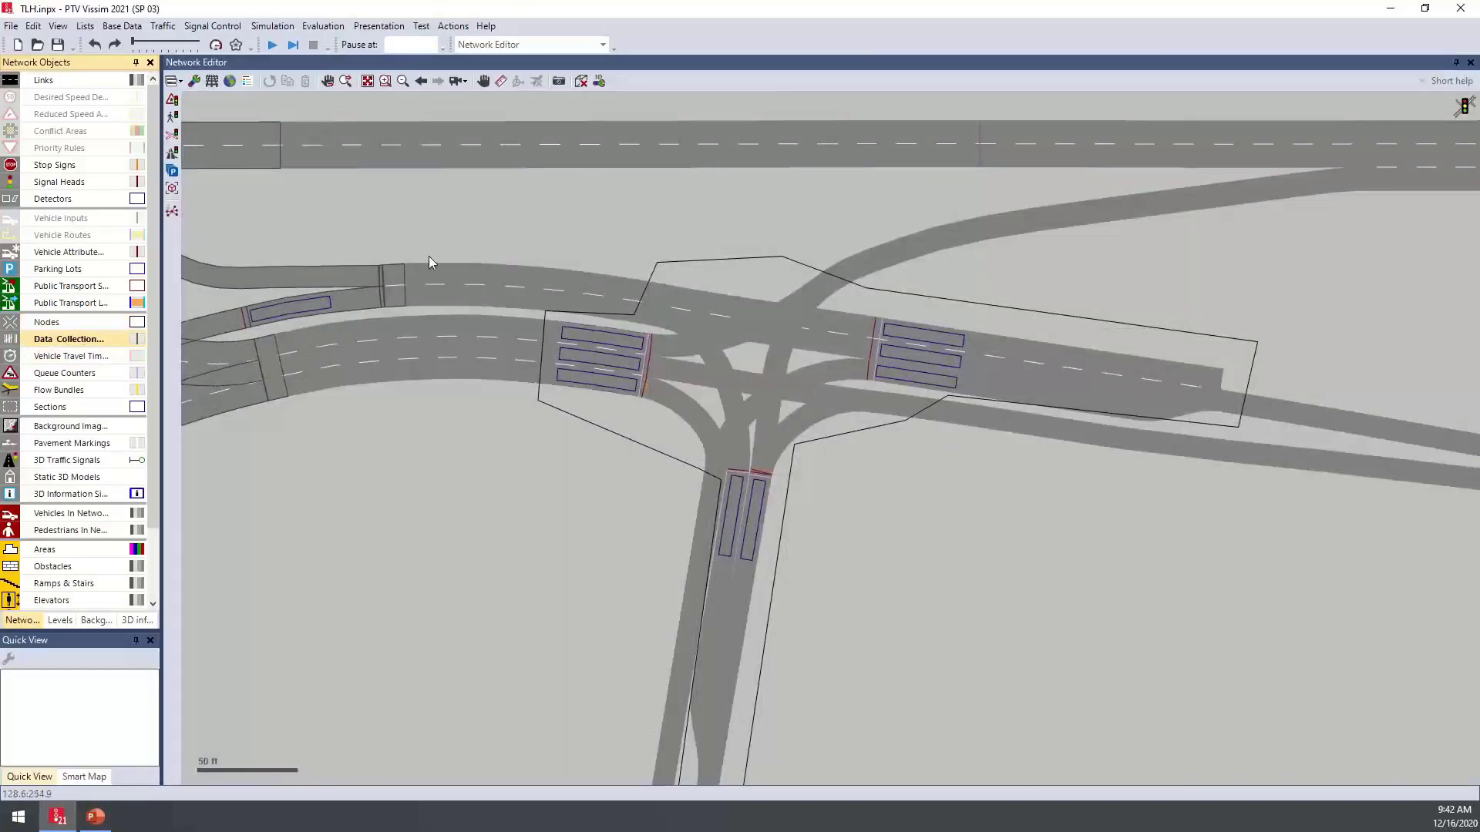
drag(428, 256, 460, 430)
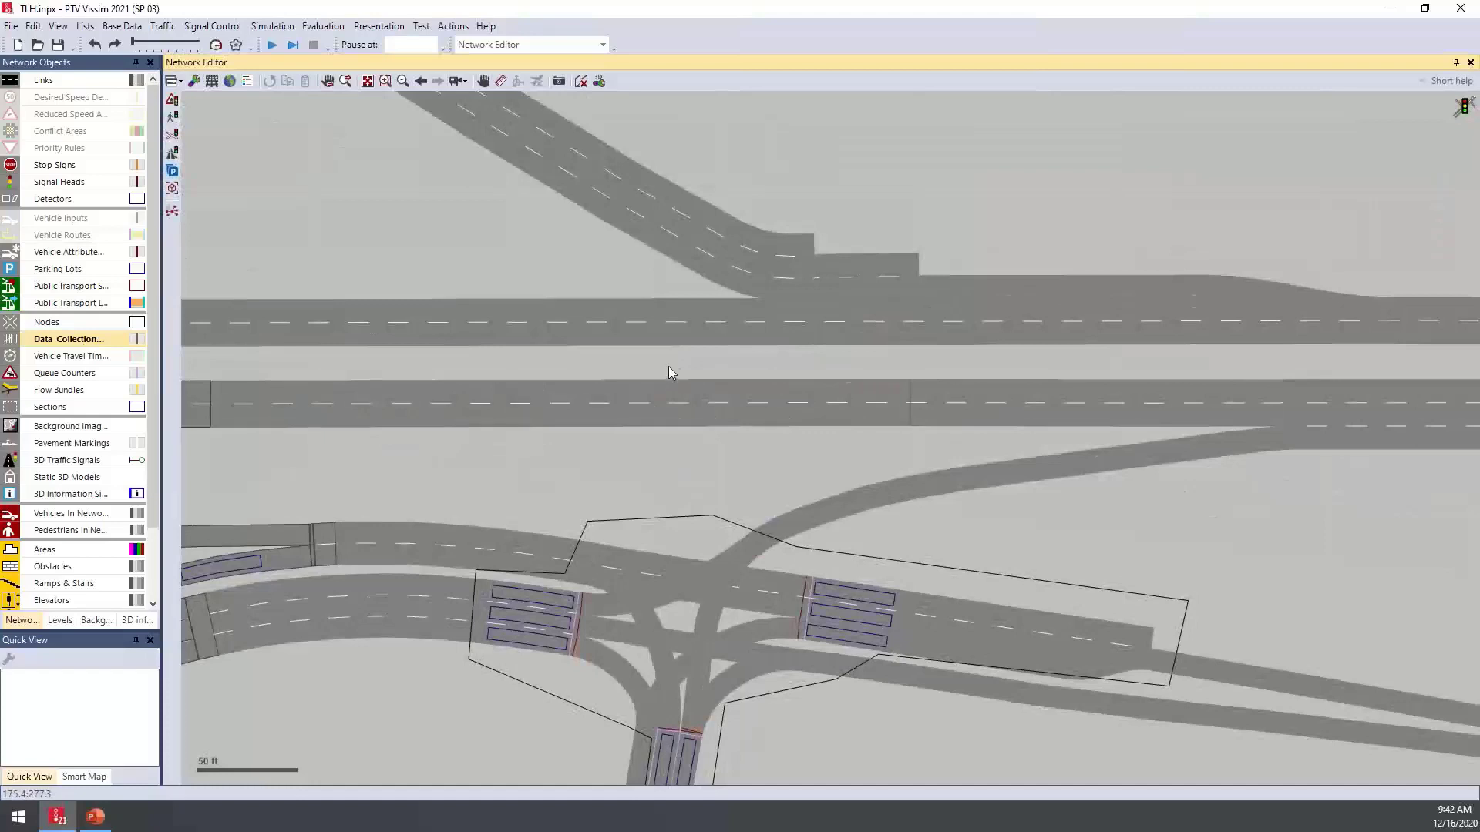
click(11, 322)
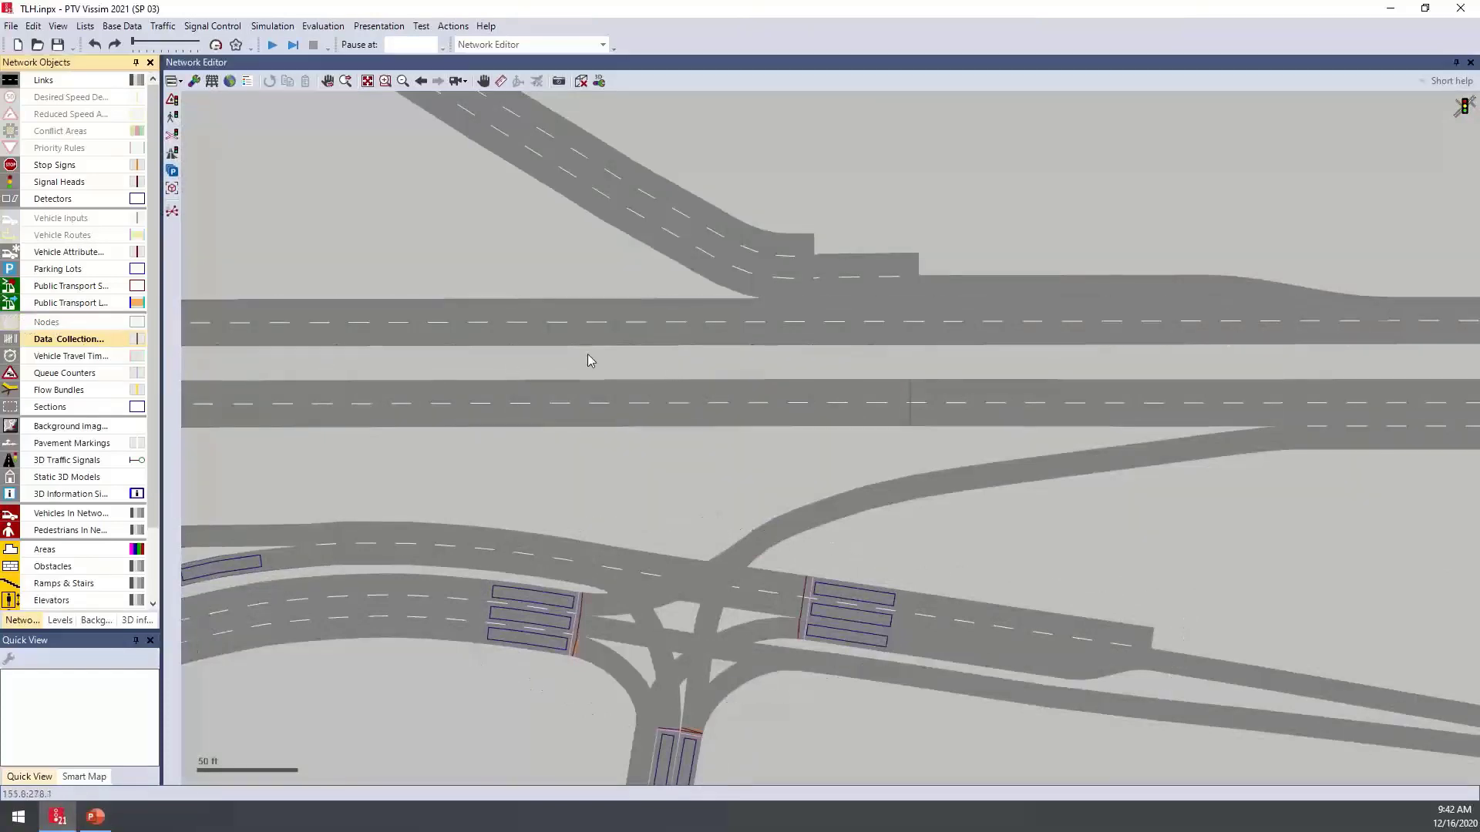
Add a data collection point to each of the two lanes of link 23, at about position 1973, upstream of nothing else selected
click(615, 343)
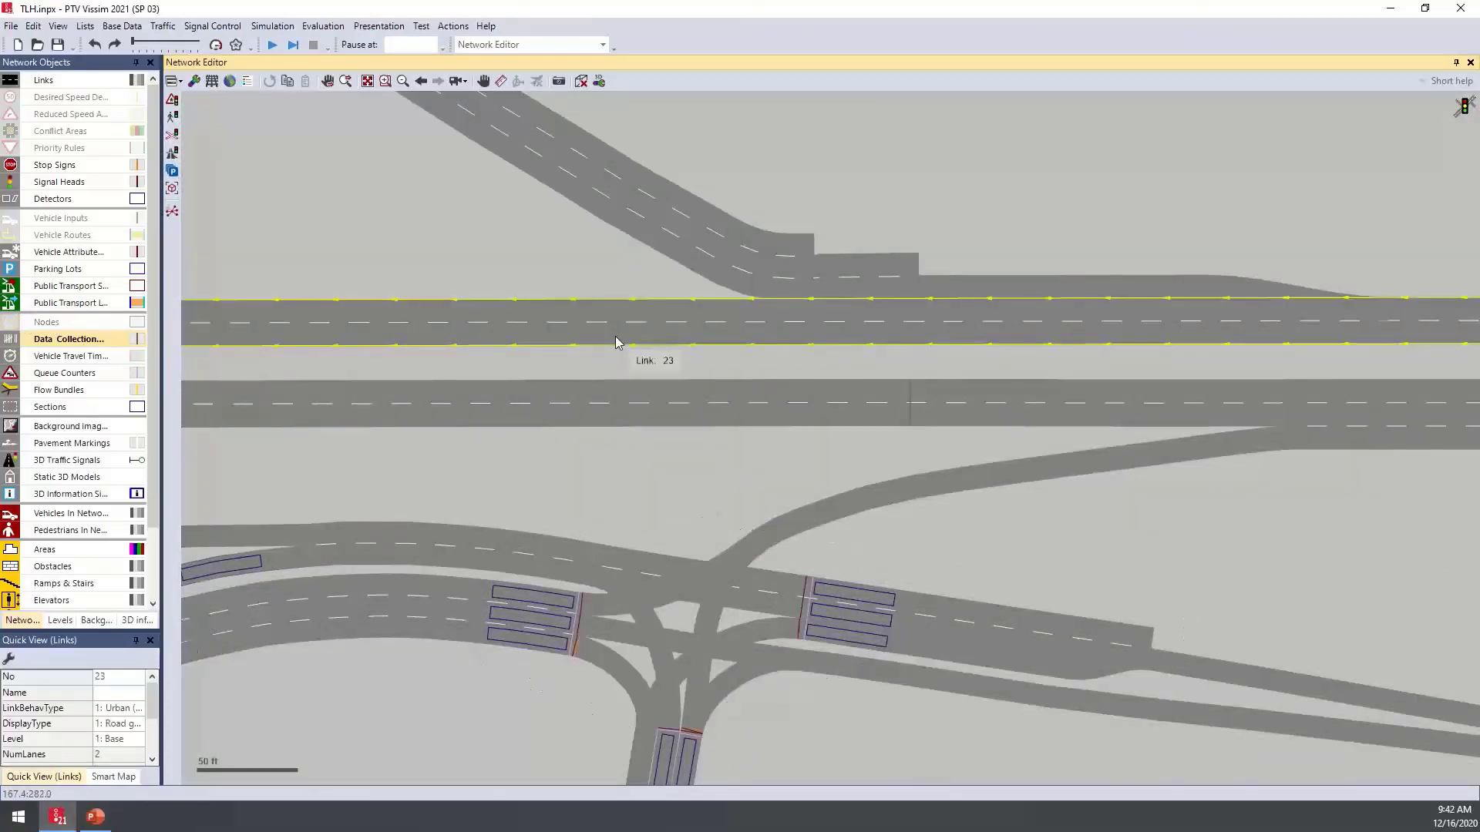
right_click(615, 343)
key(Return)
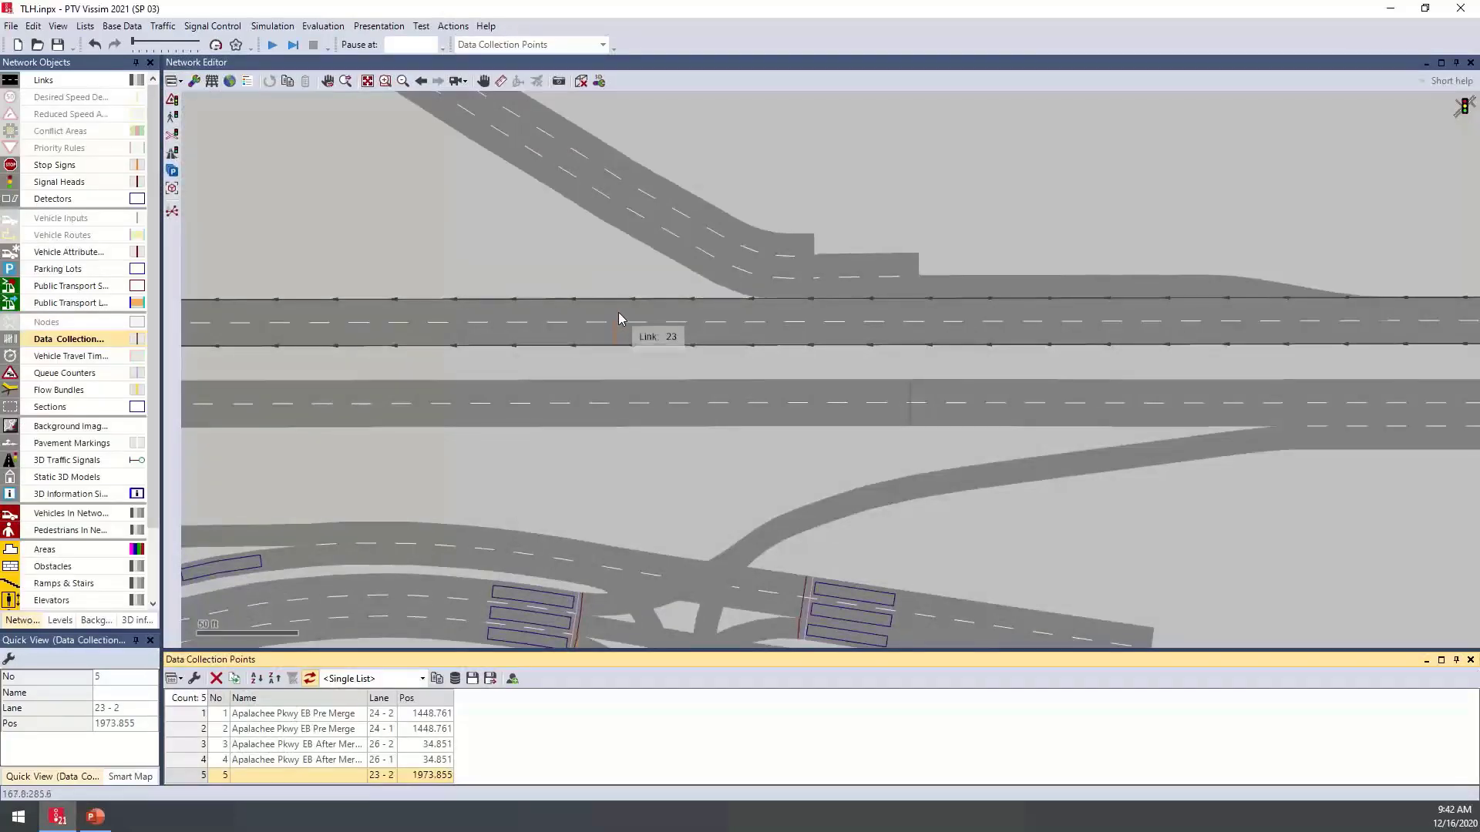
right_click(618, 313)
click(660, 339)
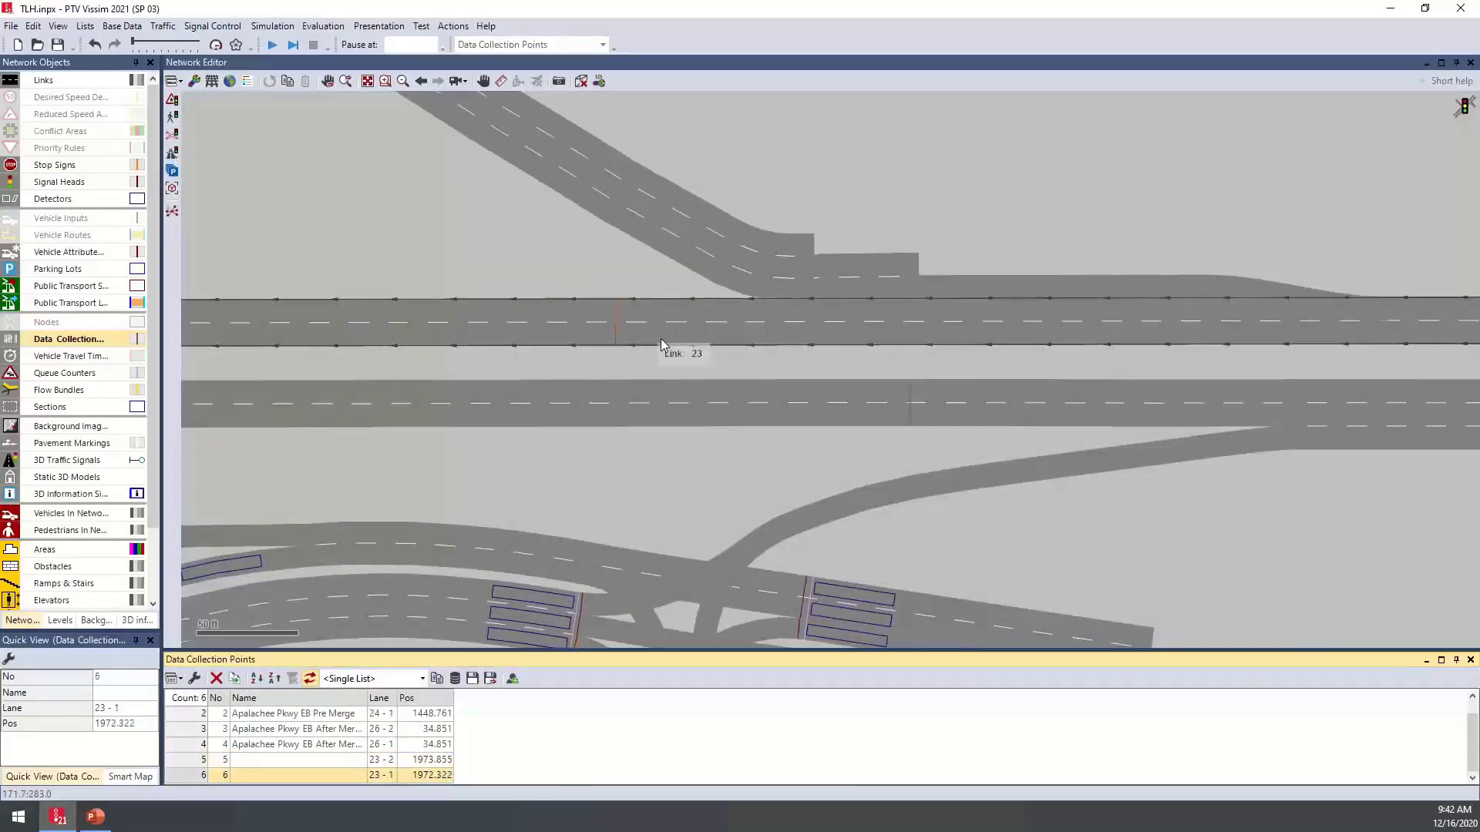
click(669, 352)
Add data collection points across all three lanes of link 20 and align them at about position 177
scroll(701, 416, up, 3)
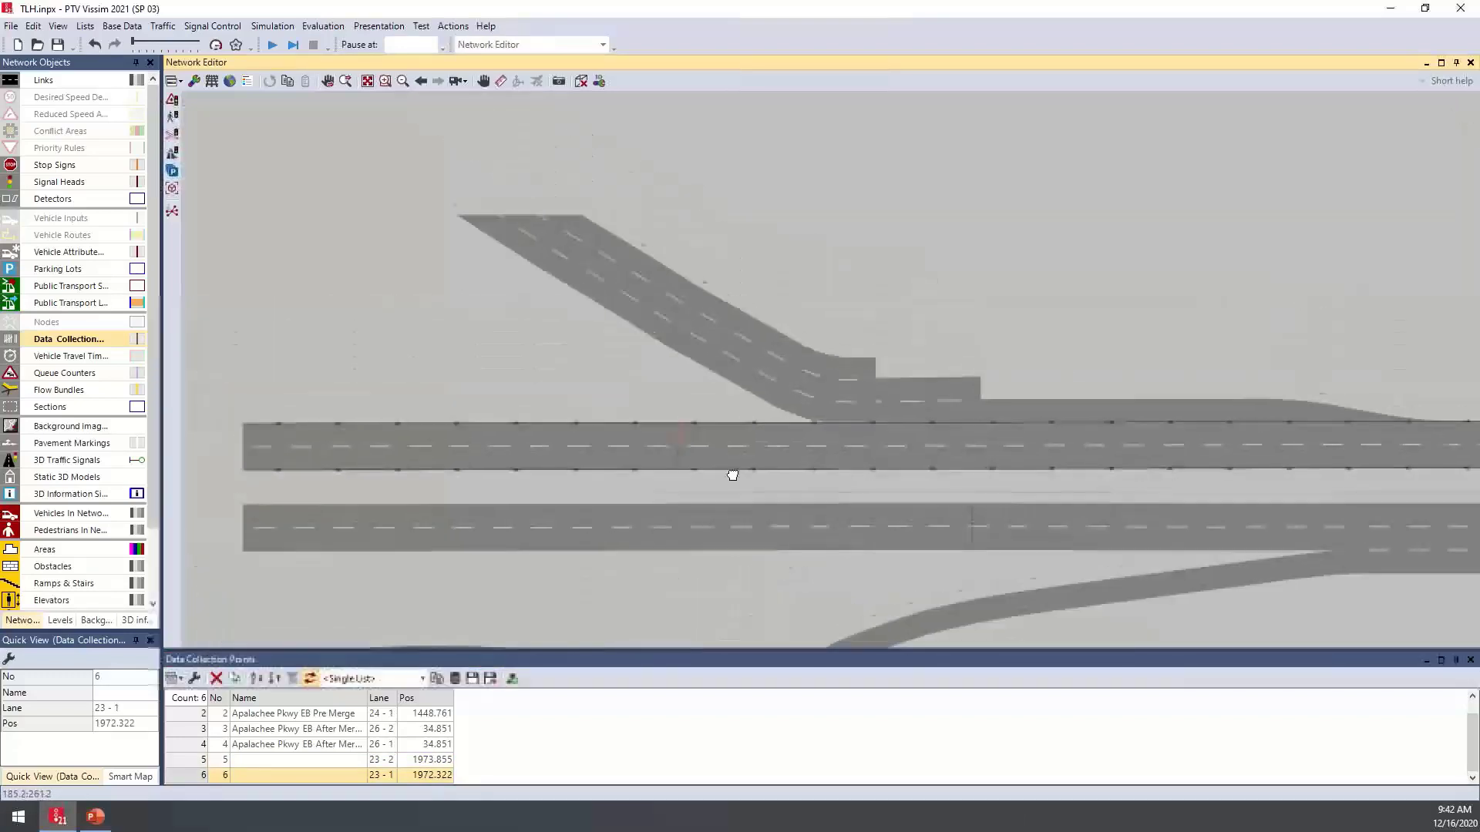
scroll(655, 417, up, 3)
ctrl+right_click(631, 415)
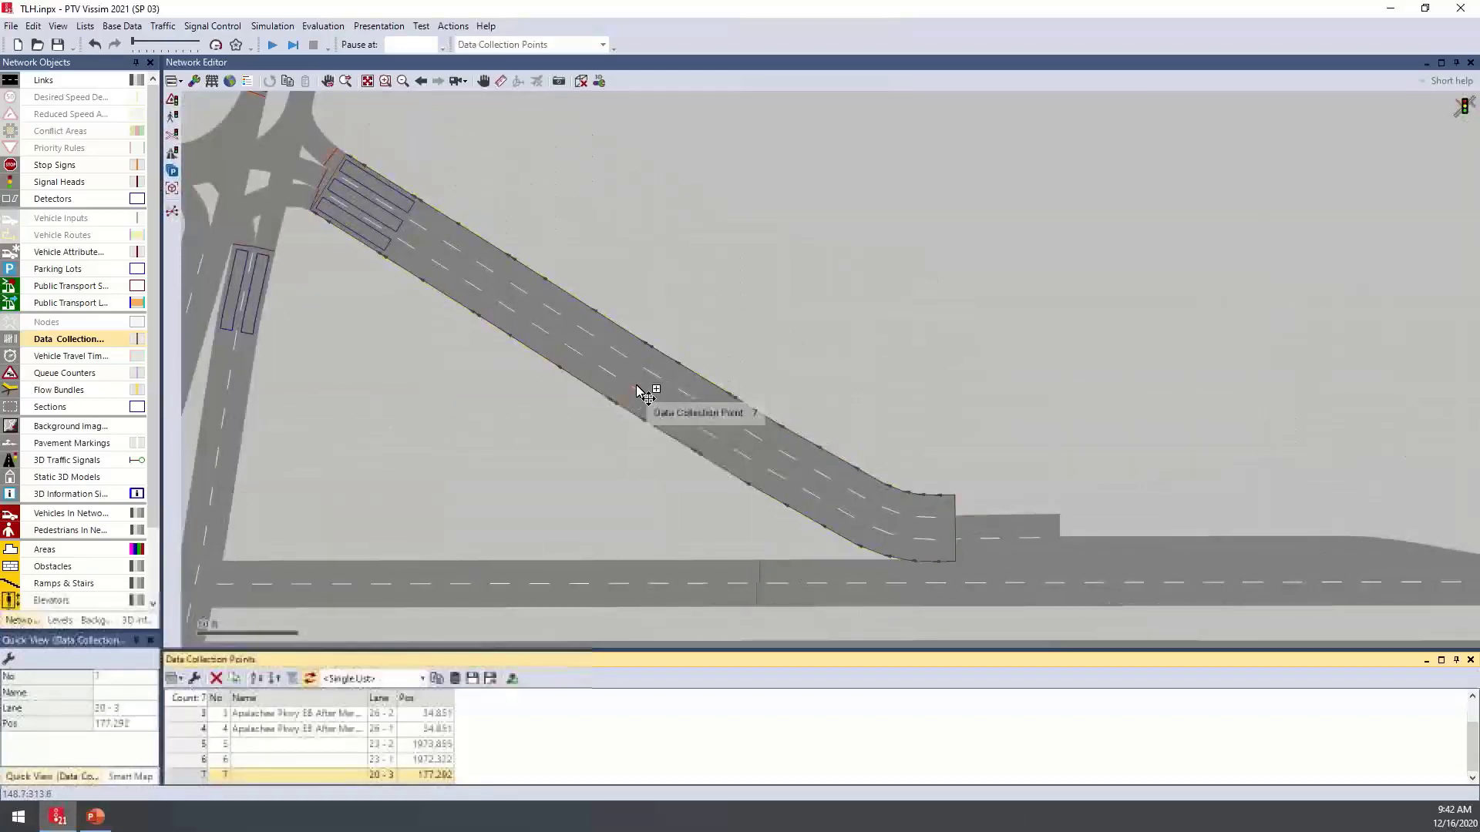
ctrl+right_click(647, 383)
ctrl+right_click(658, 362)
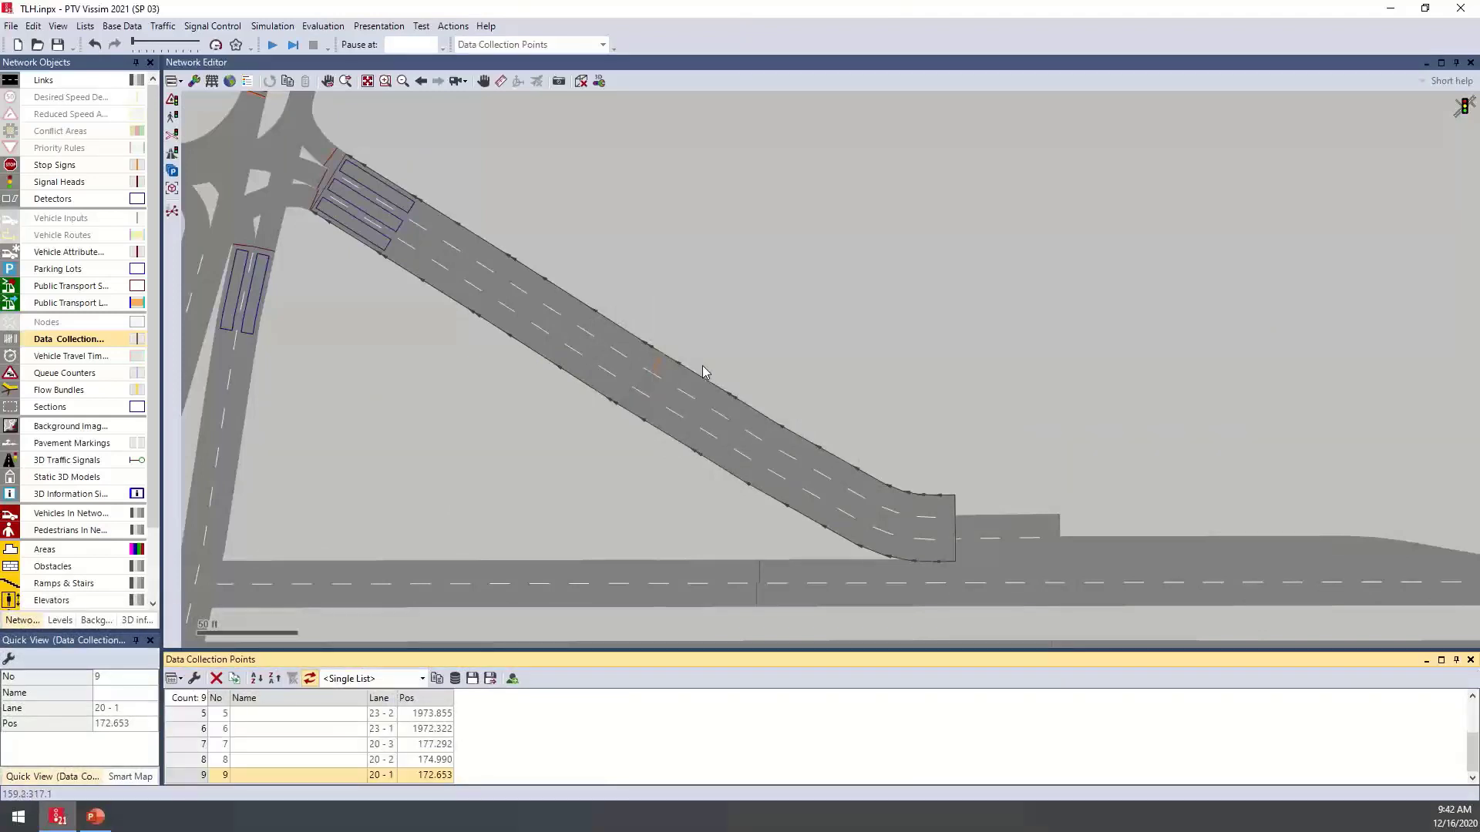
scroll(639, 389, up, 3)
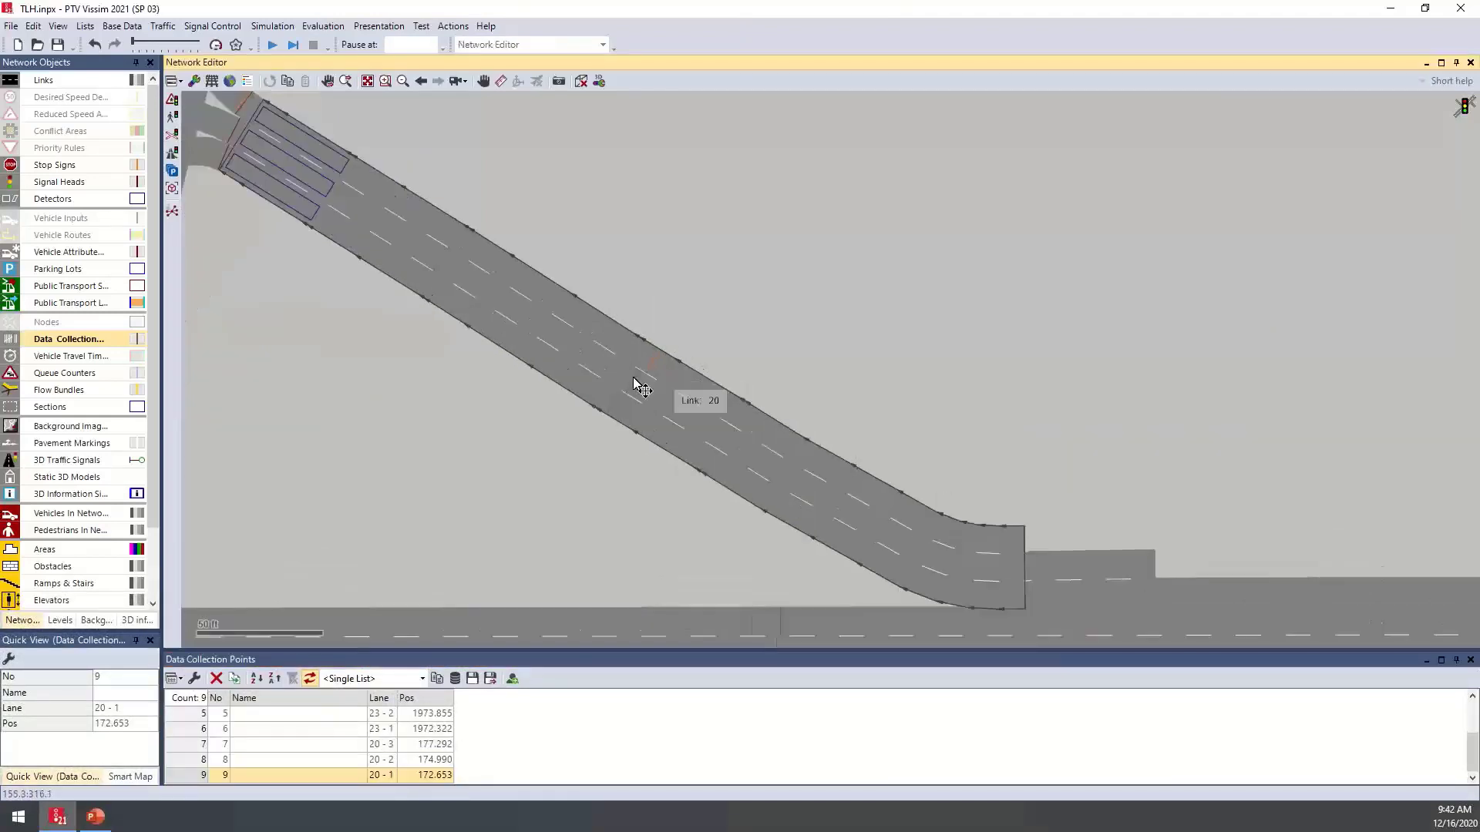
drag(627, 399, 647, 360)
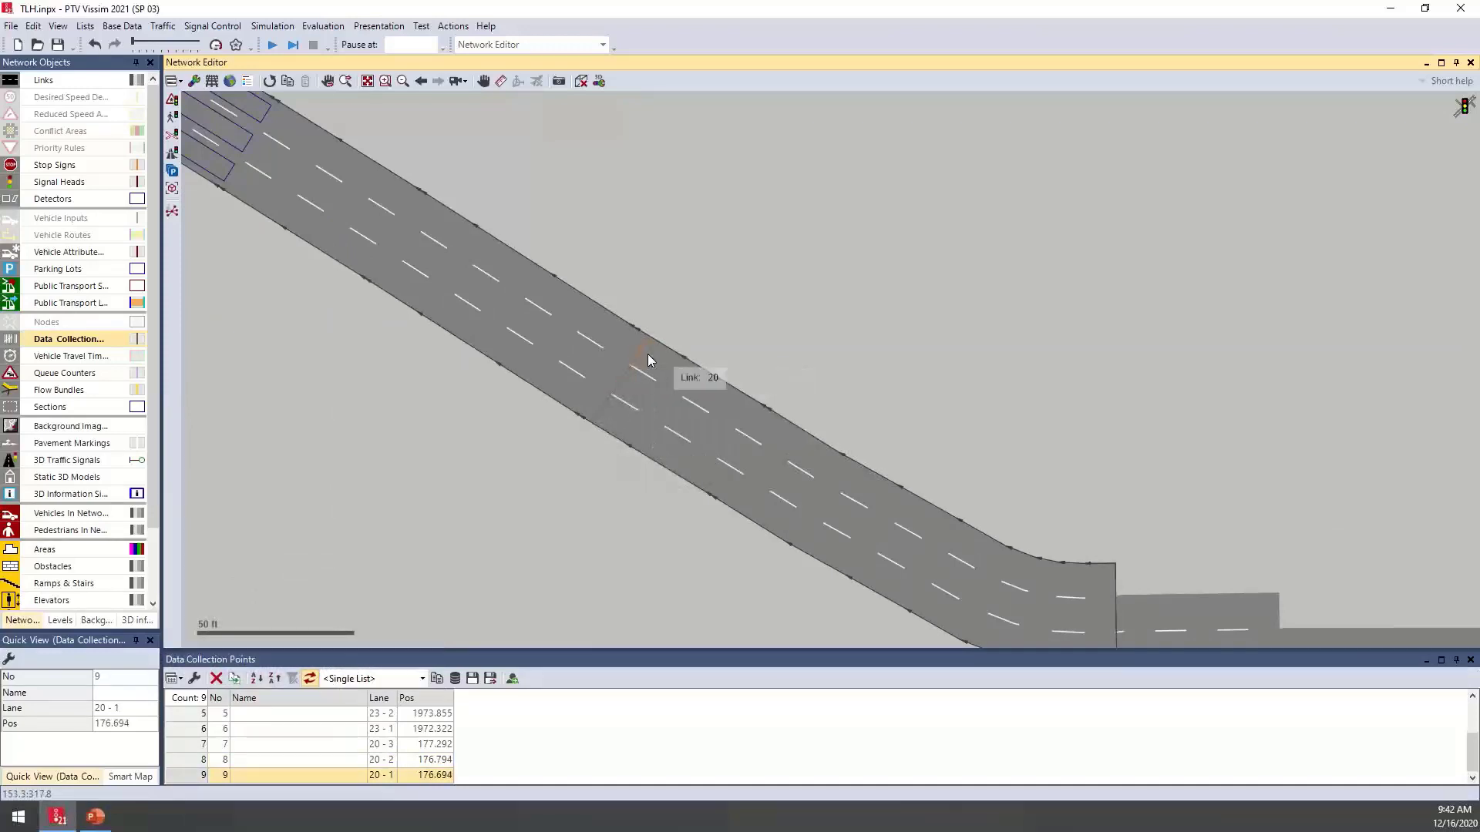
Open the Data Collection Measurements definition list, and add an empty measurement to check which data collection points can be assigned
click(344, 29)
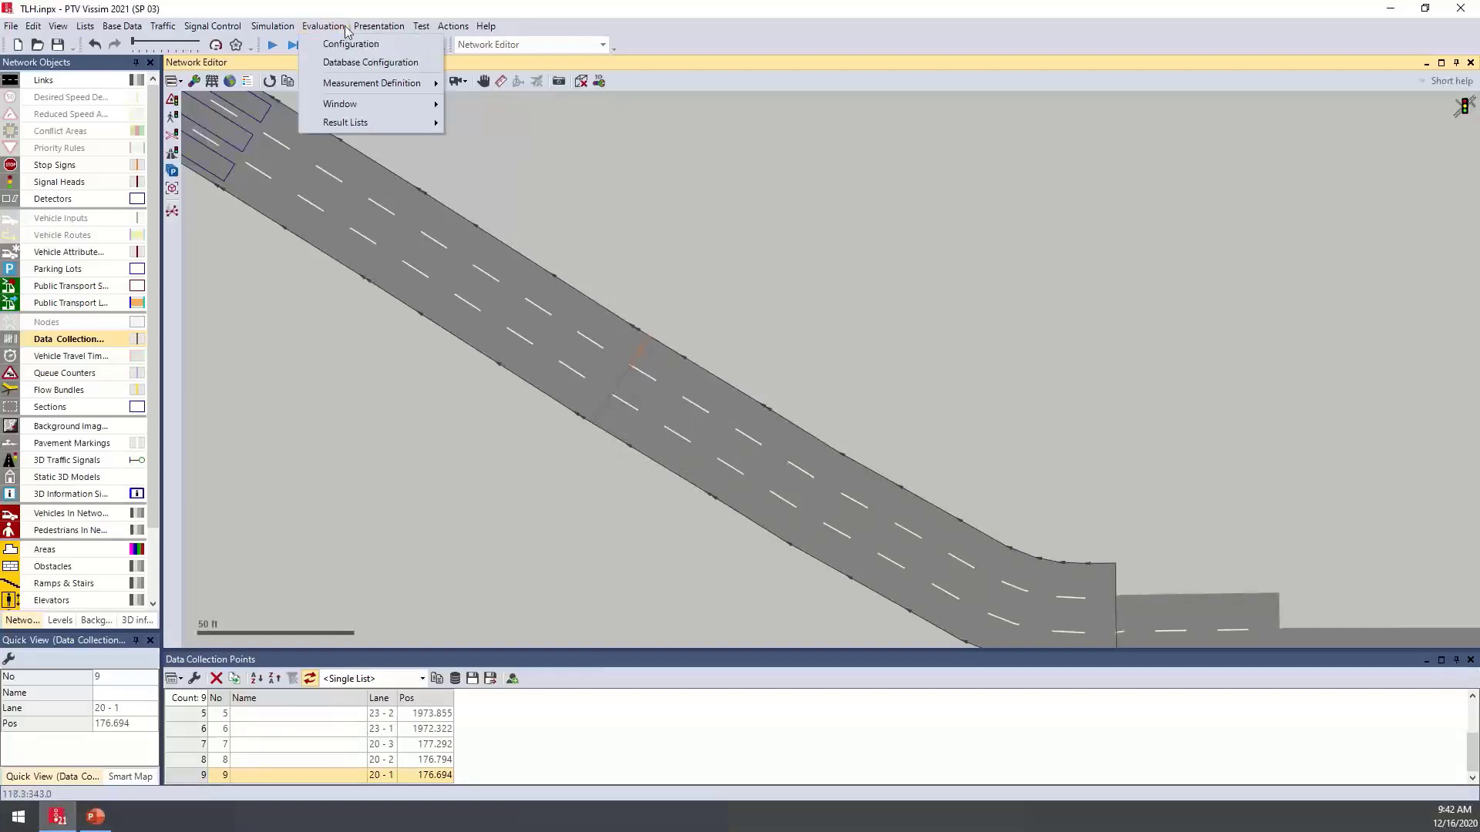
mouse_move(393, 84)
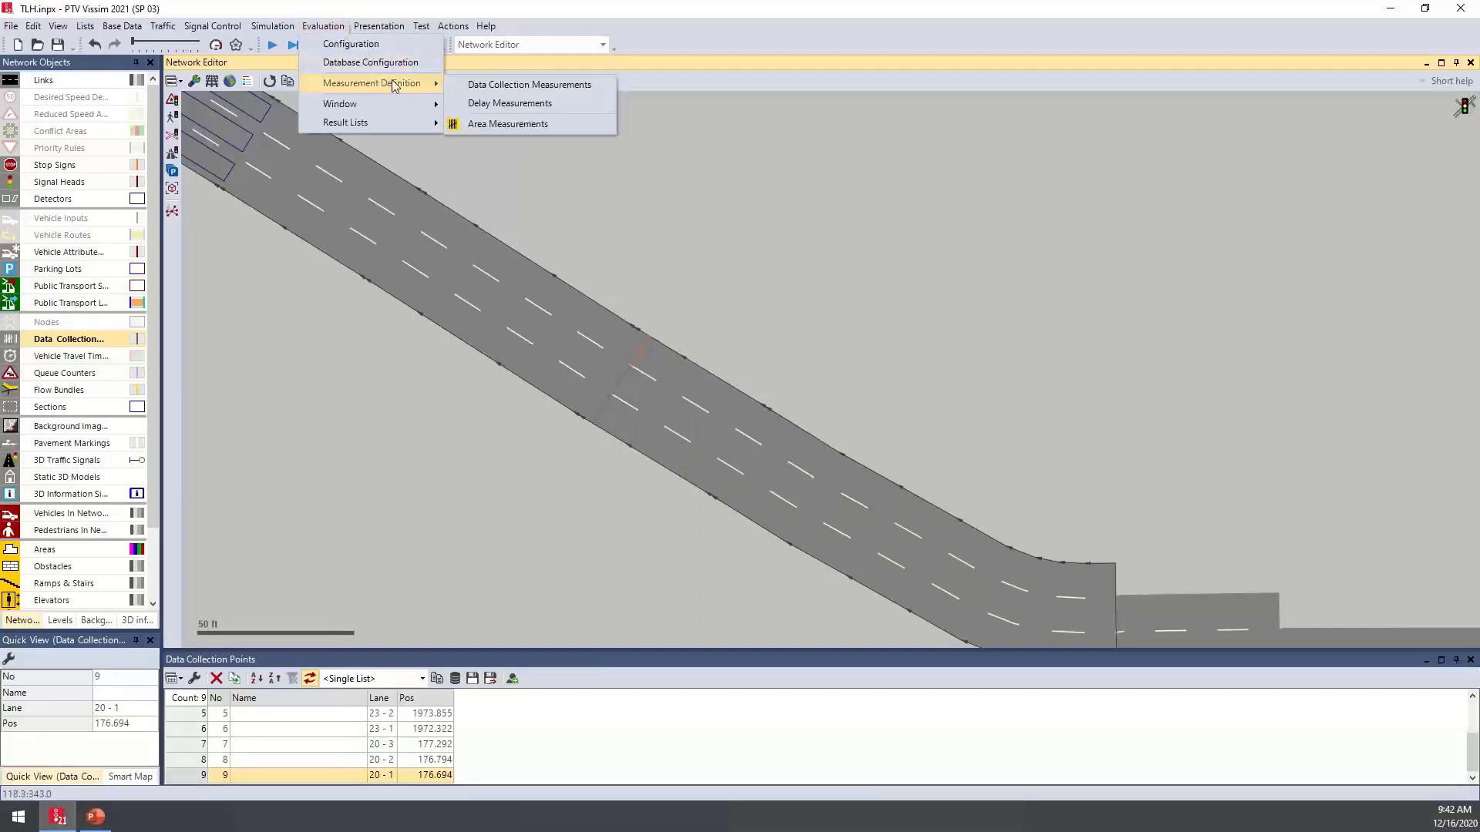
click(591, 85)
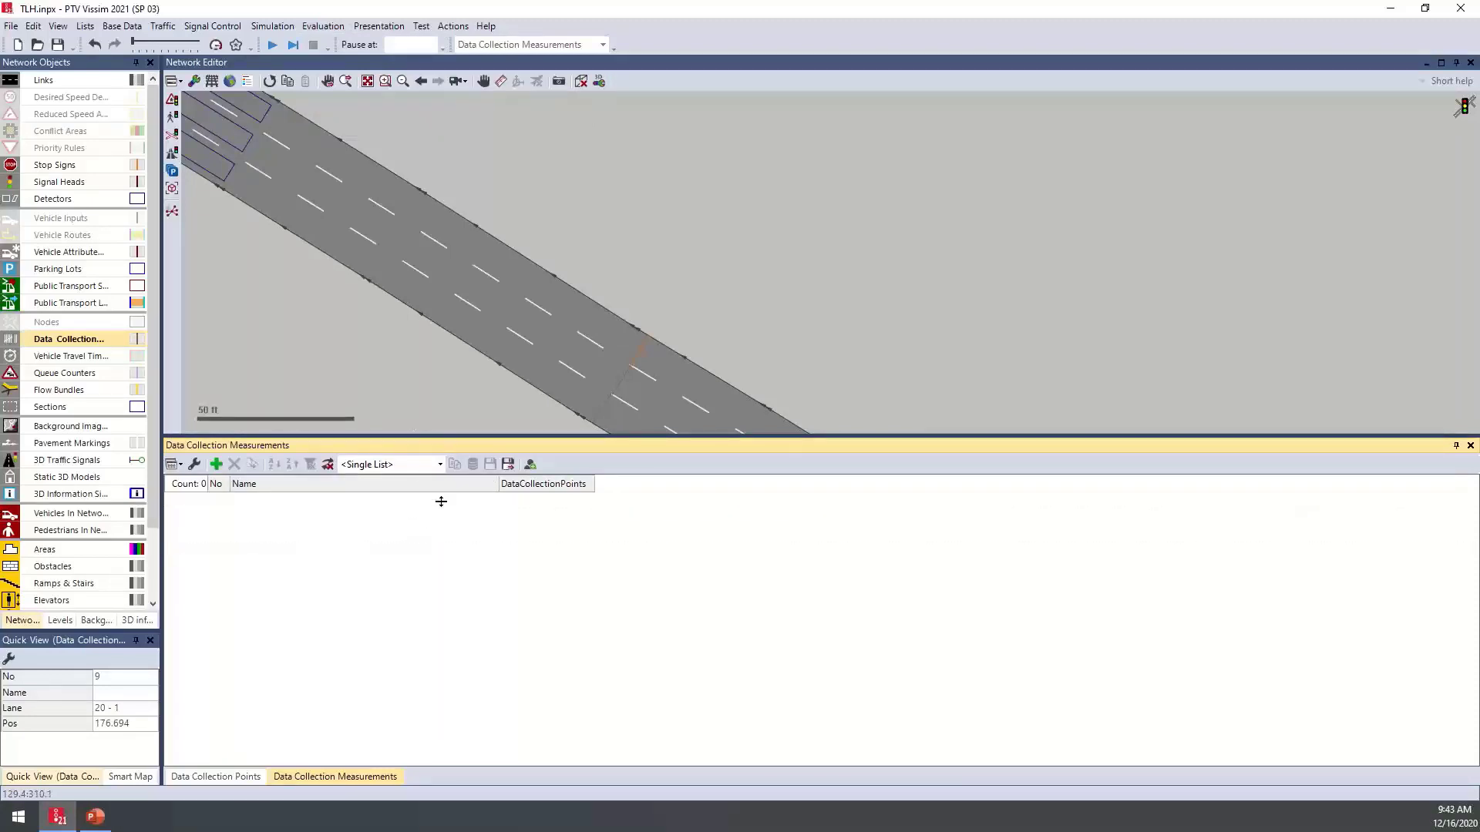
drag(441, 437, 441, 501)
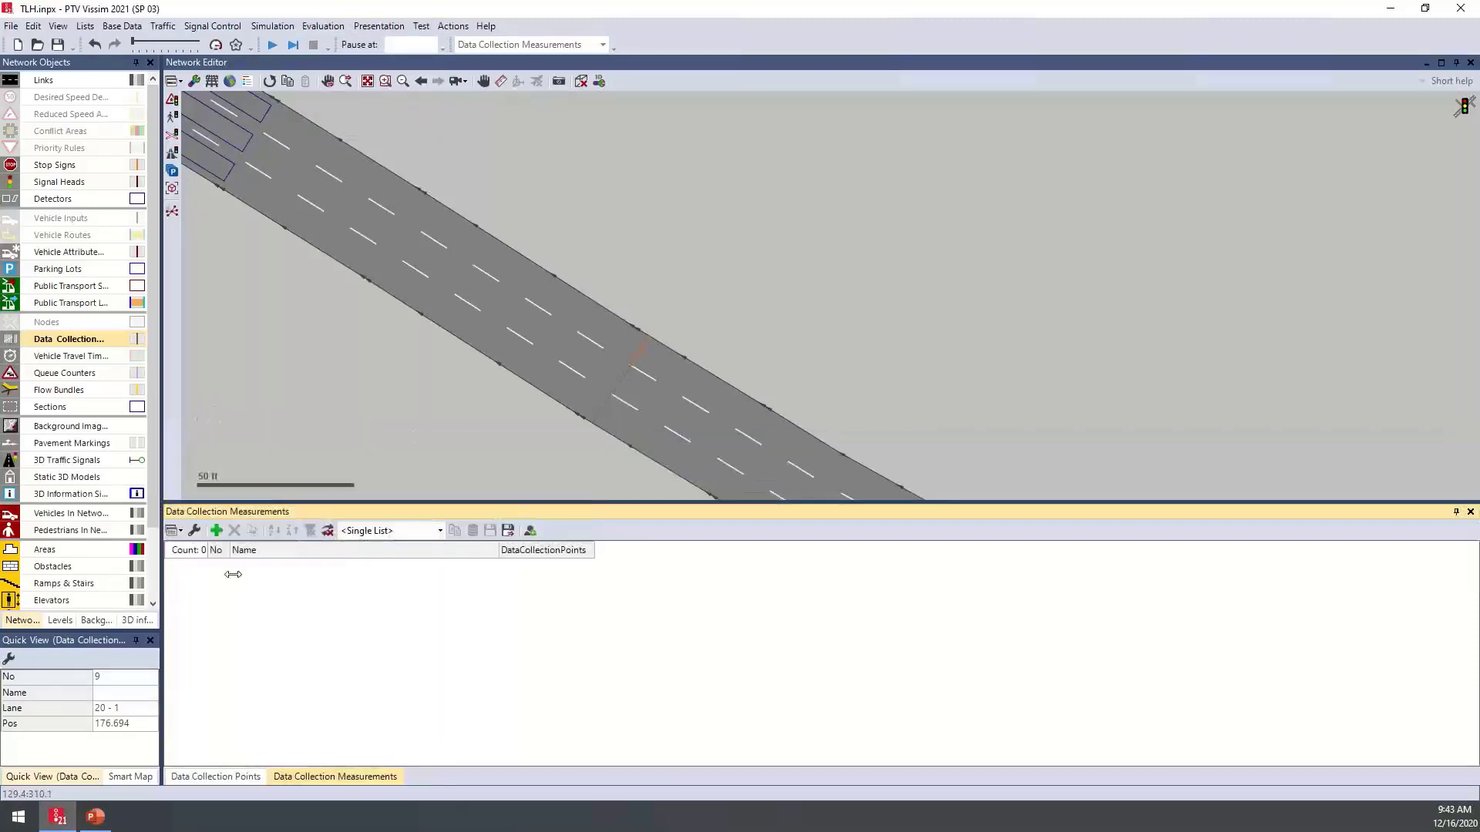
click(215, 531)
click(568, 566)
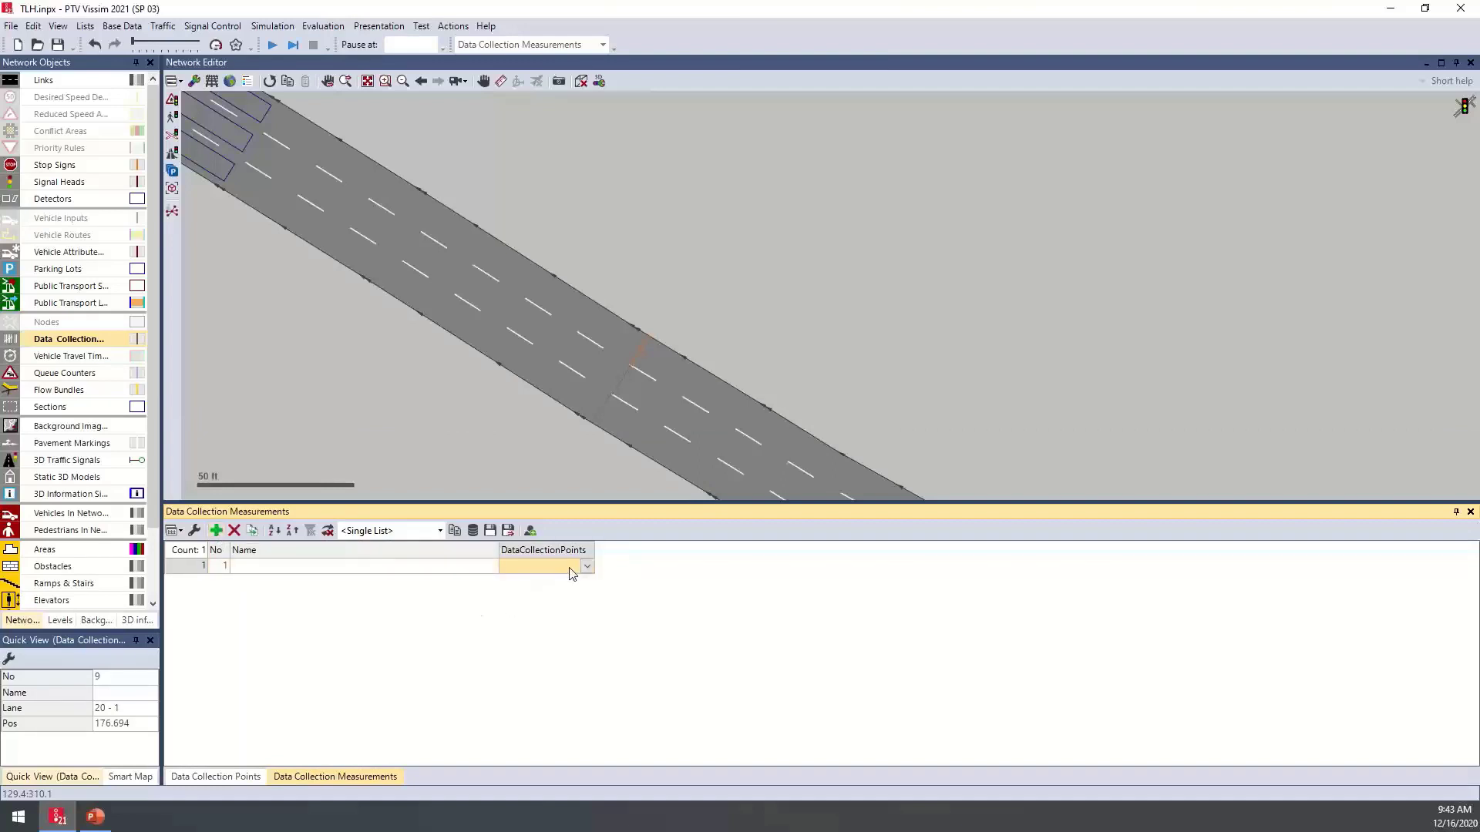
click(589, 568)
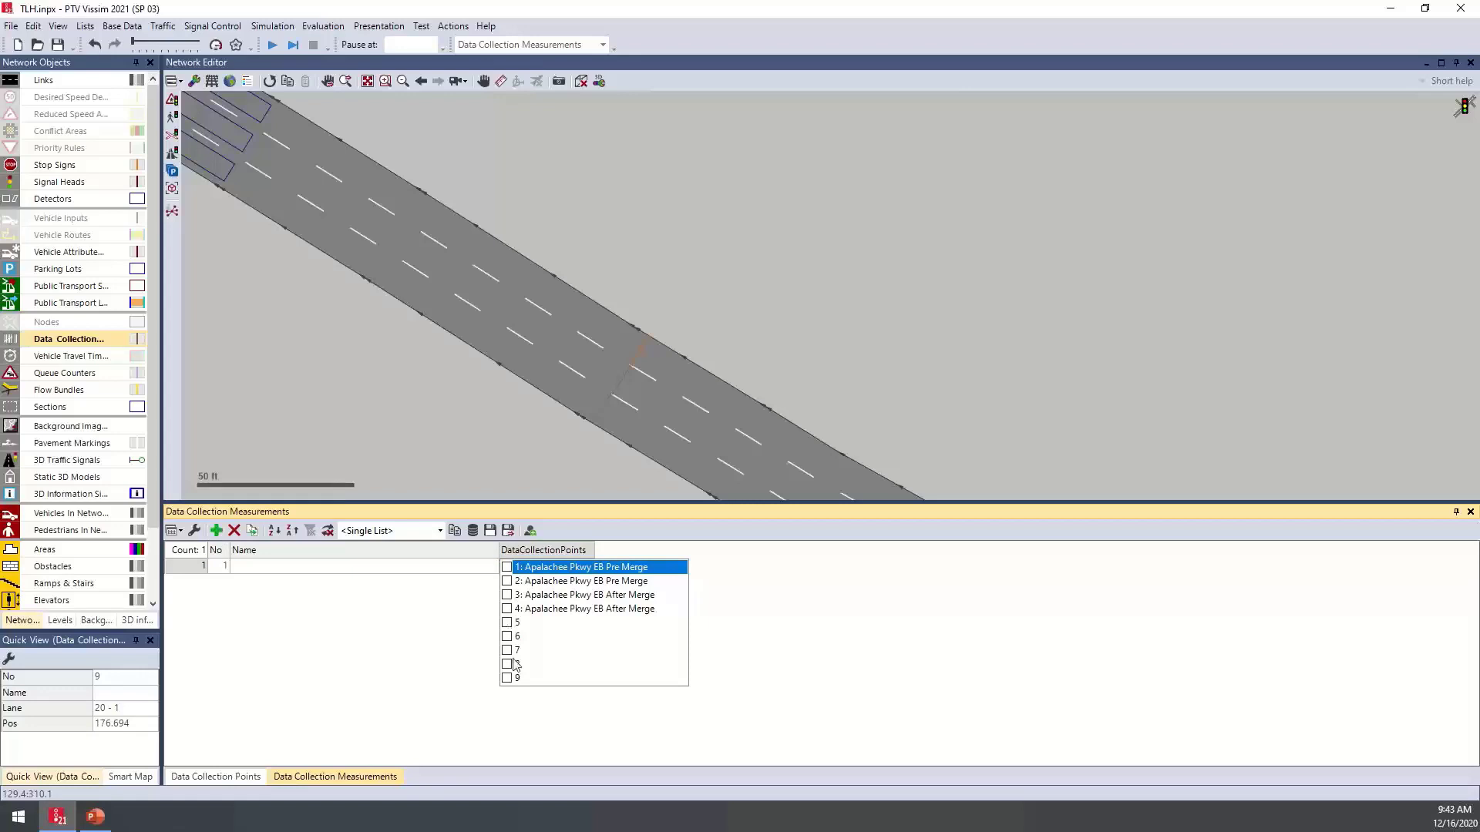
click(447, 620)
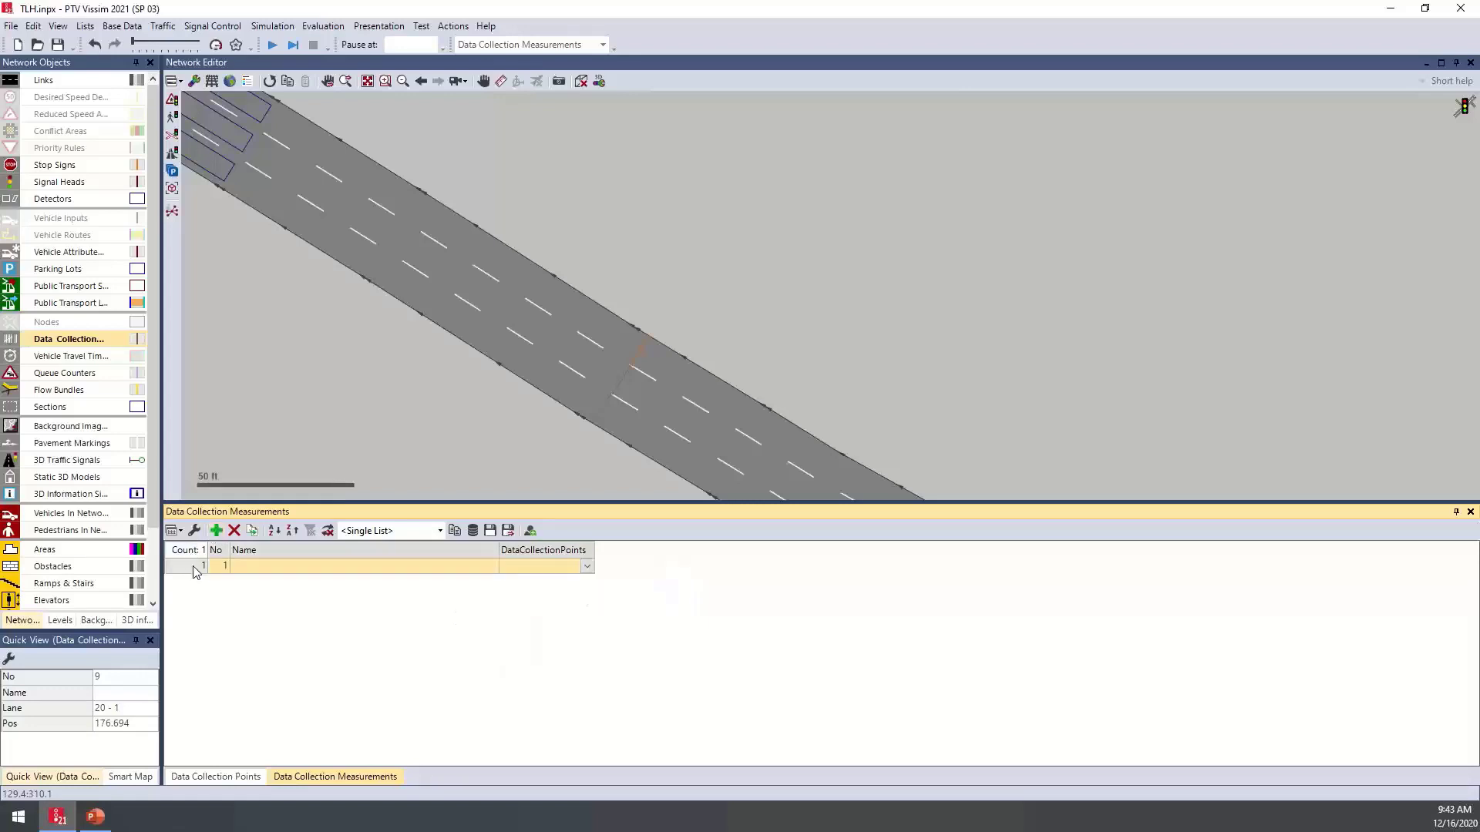
Generate all data collection measurements in grouped form and check the collection points assigned to each
right_click(269, 621)
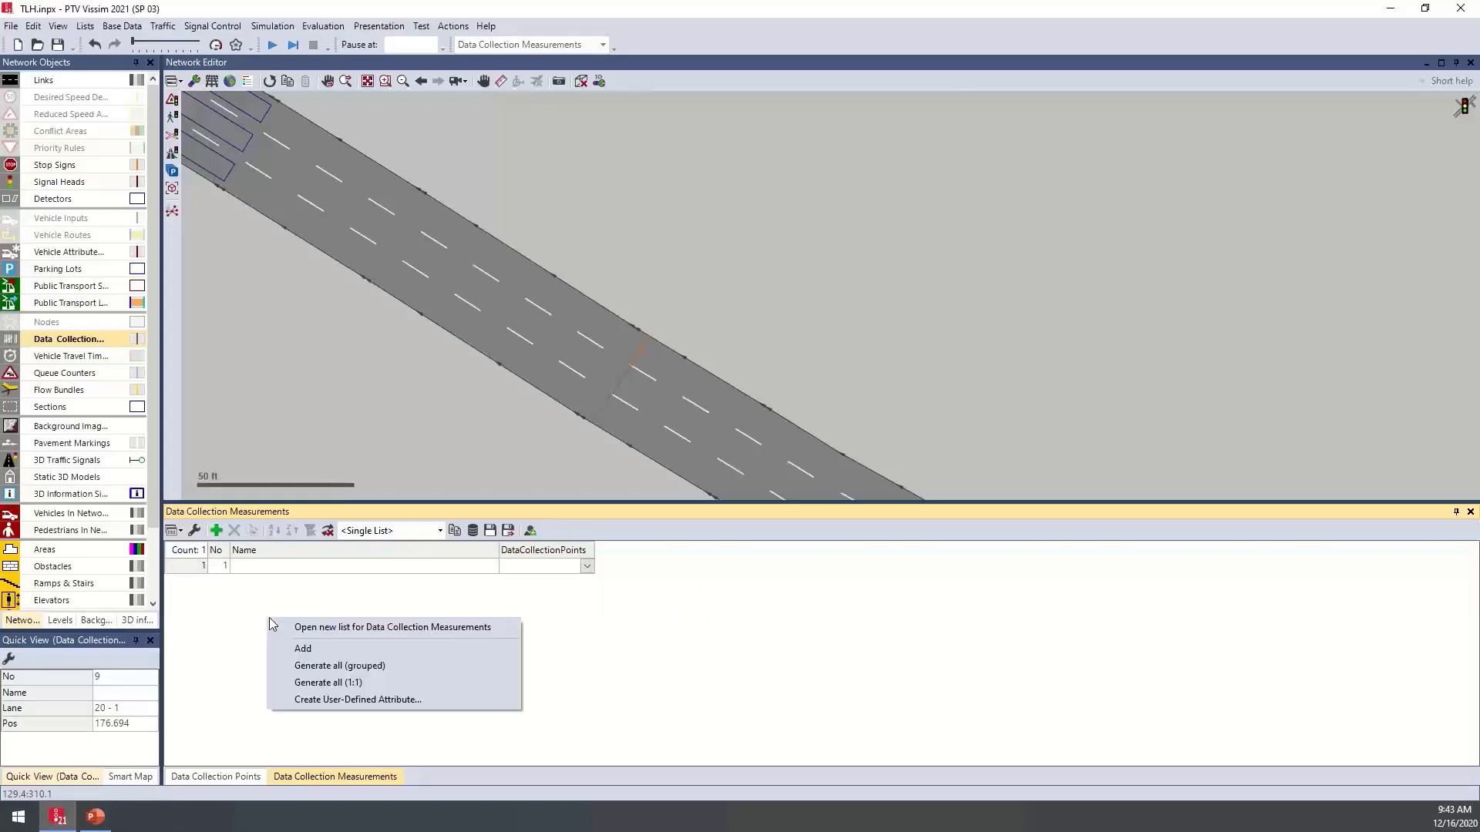
click(391, 664)
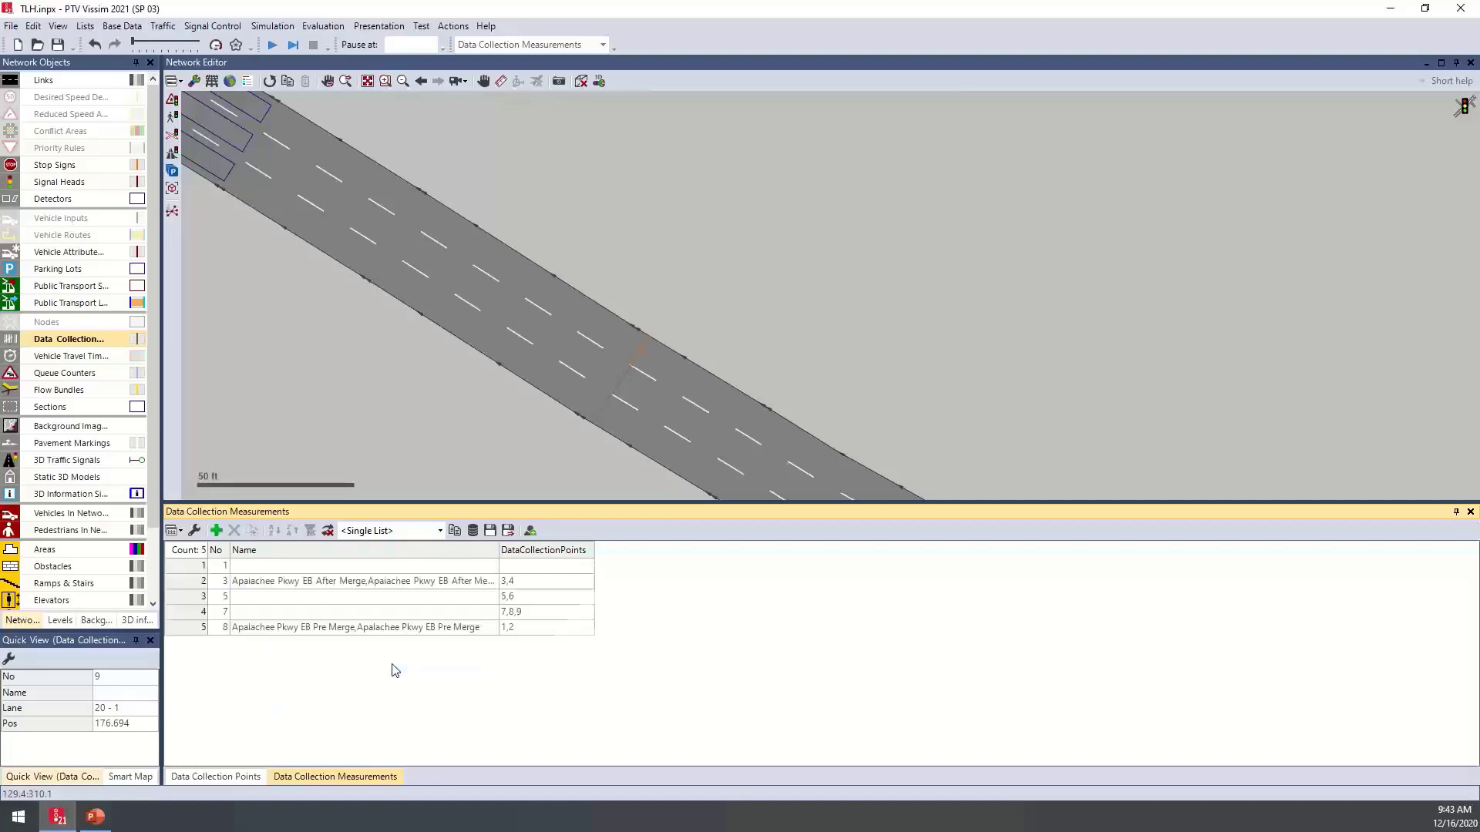
click(535, 583)
click(537, 597)
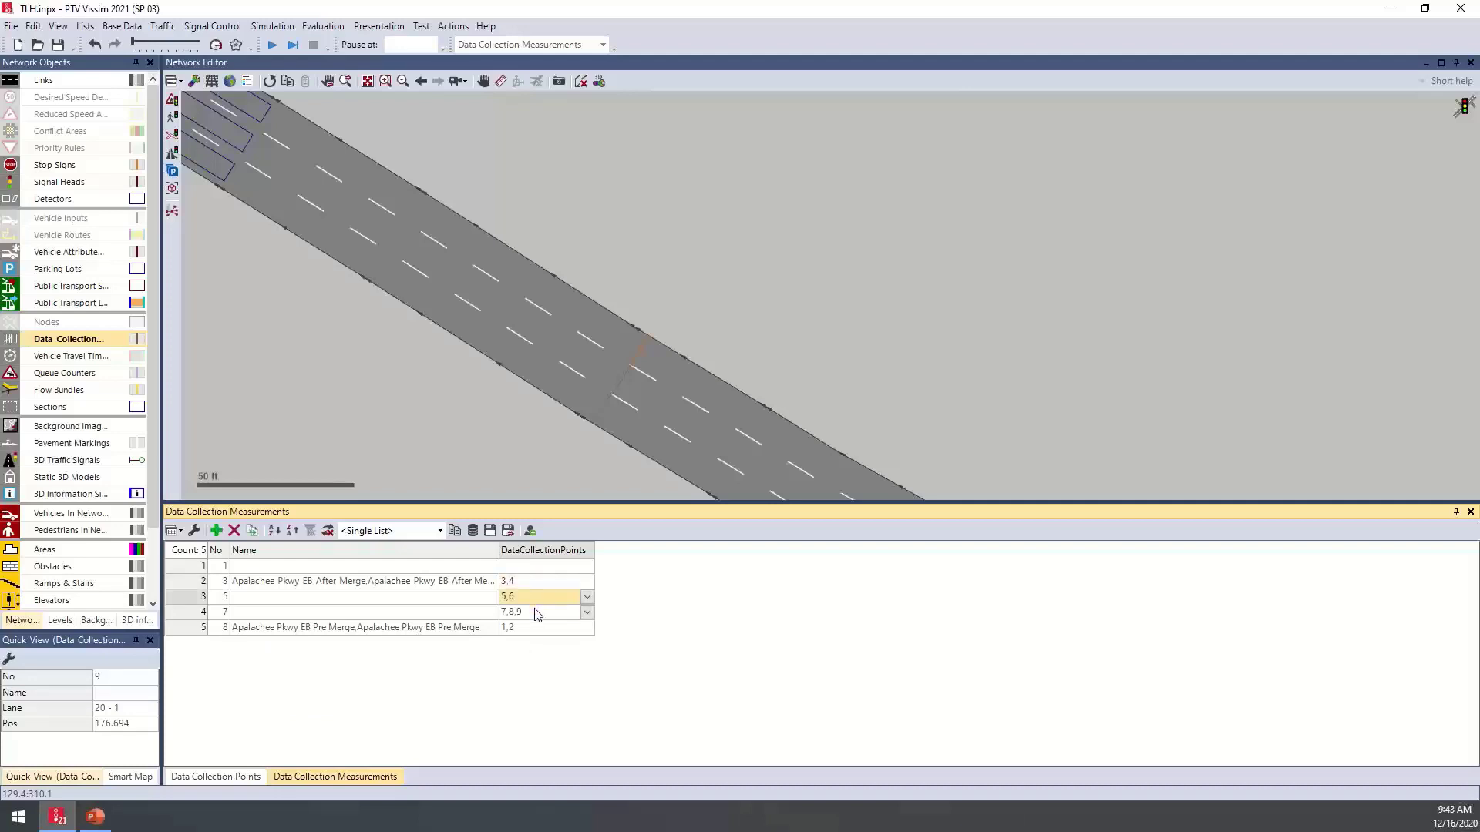
click(537, 612)
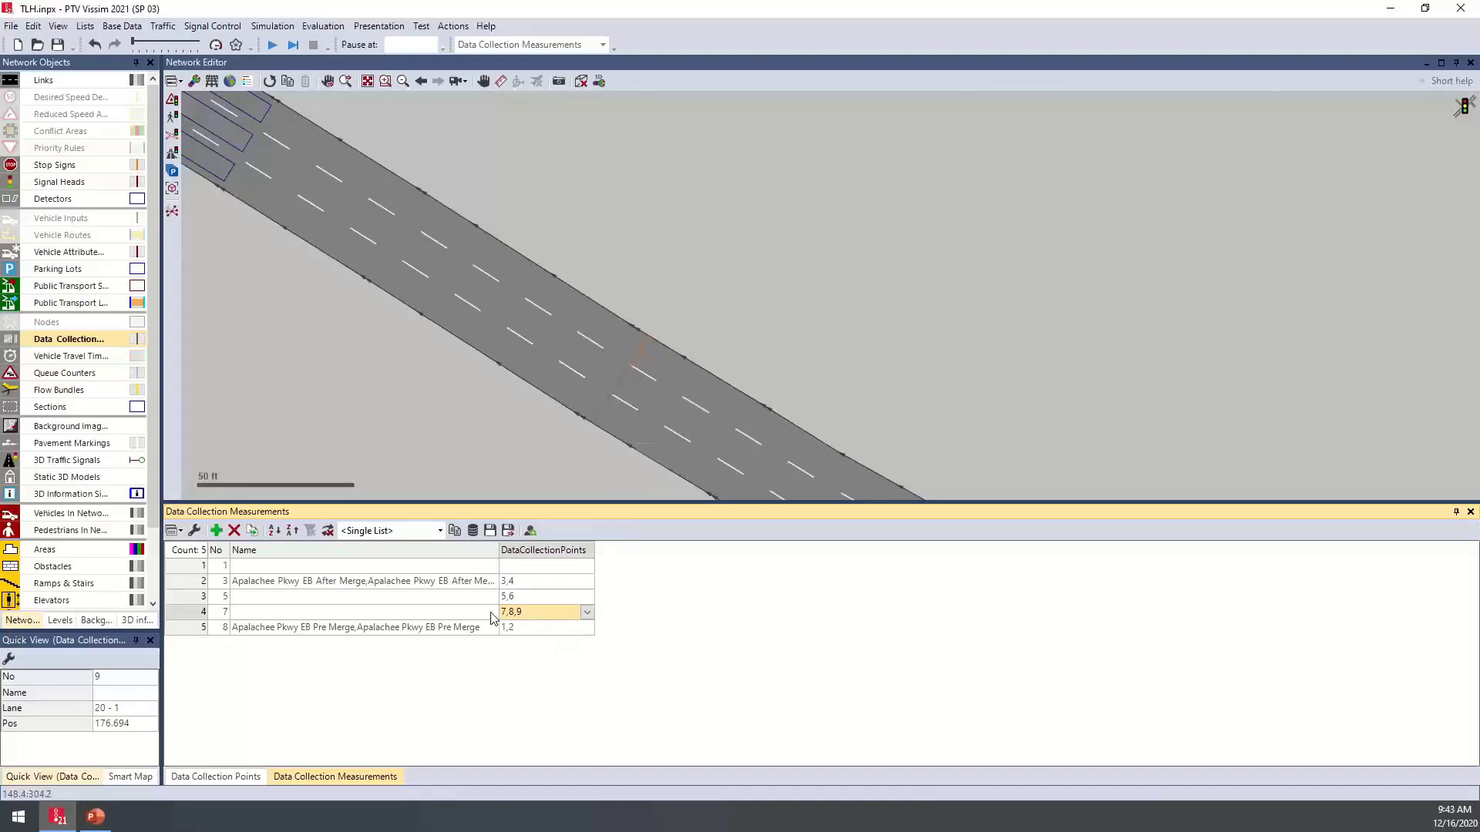
click(189, 612)
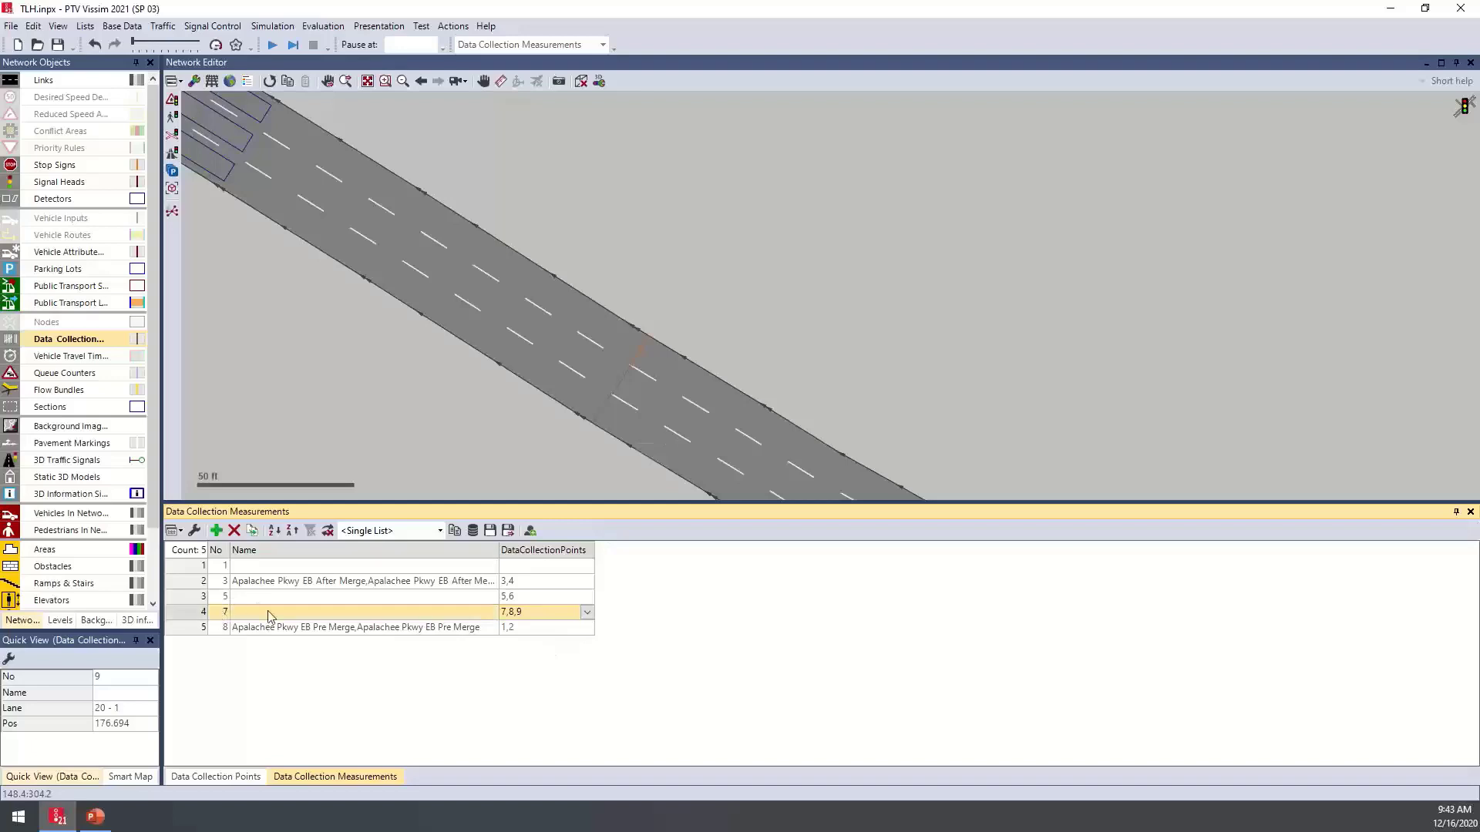
Generate all data collection measurements 1:1 and check the entries created for the individual collection points
right_click(493, 676)
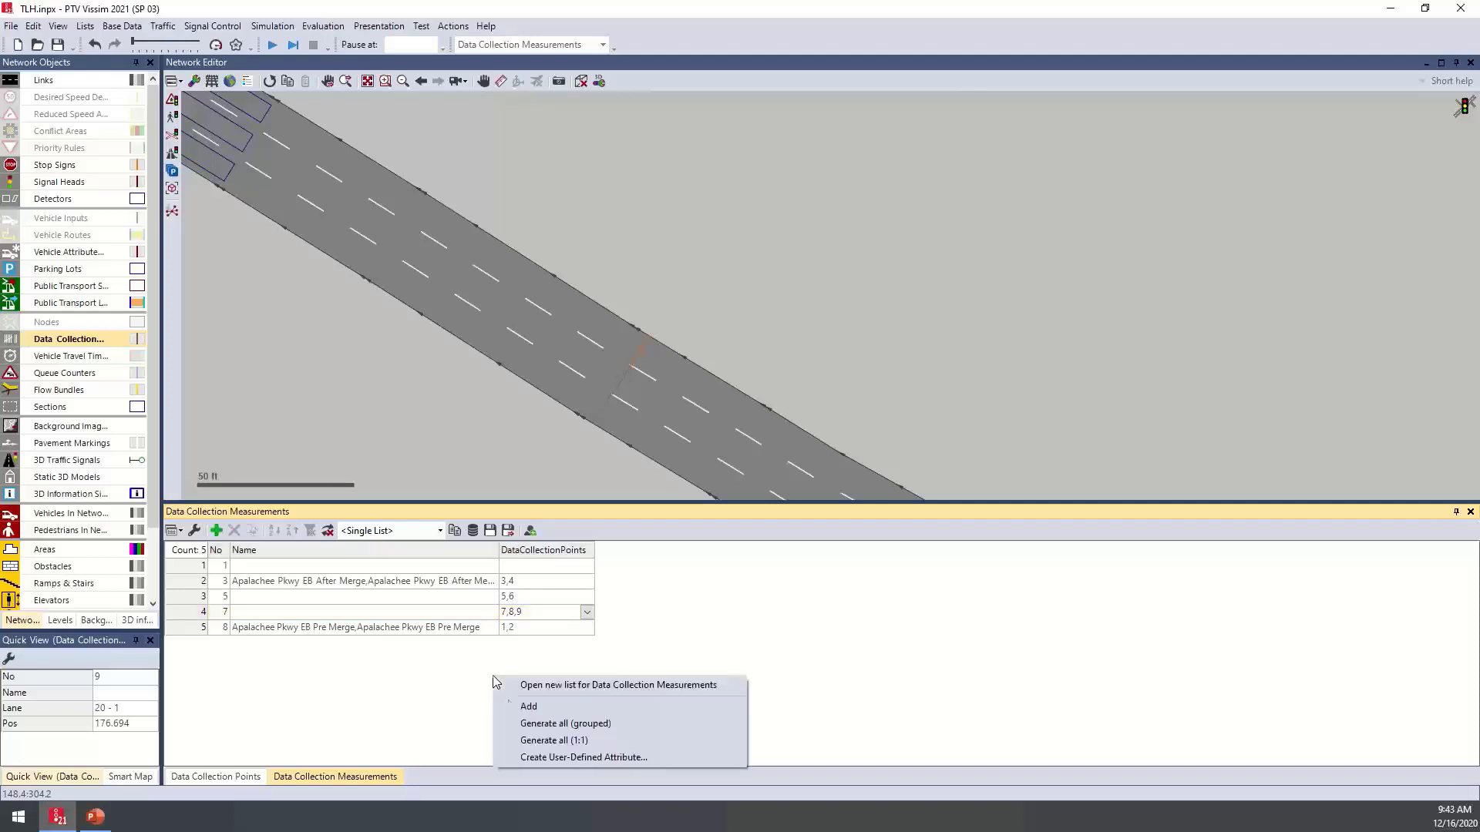
click(603, 741)
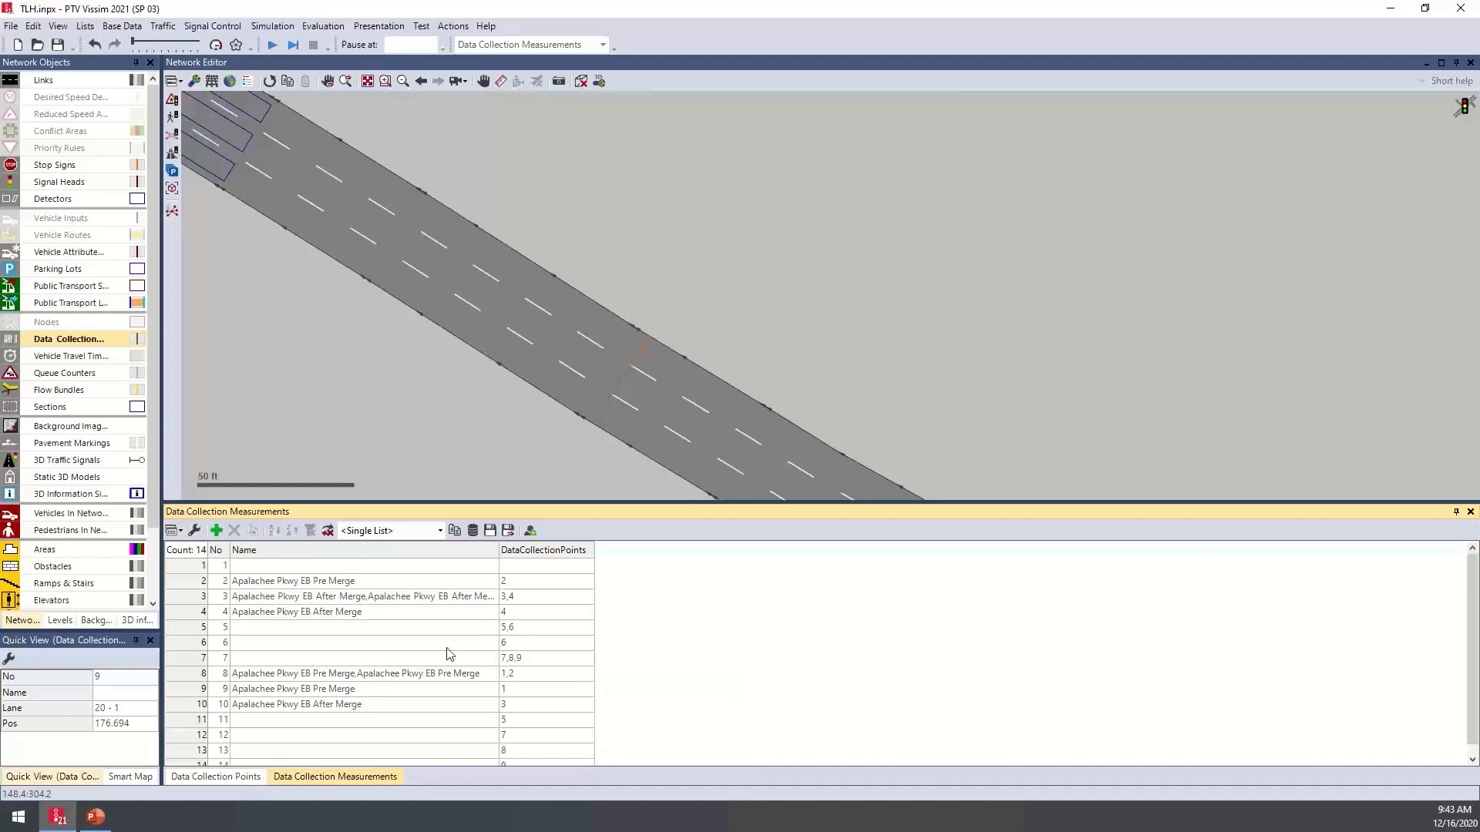
scroll(450, 653, down, 1)
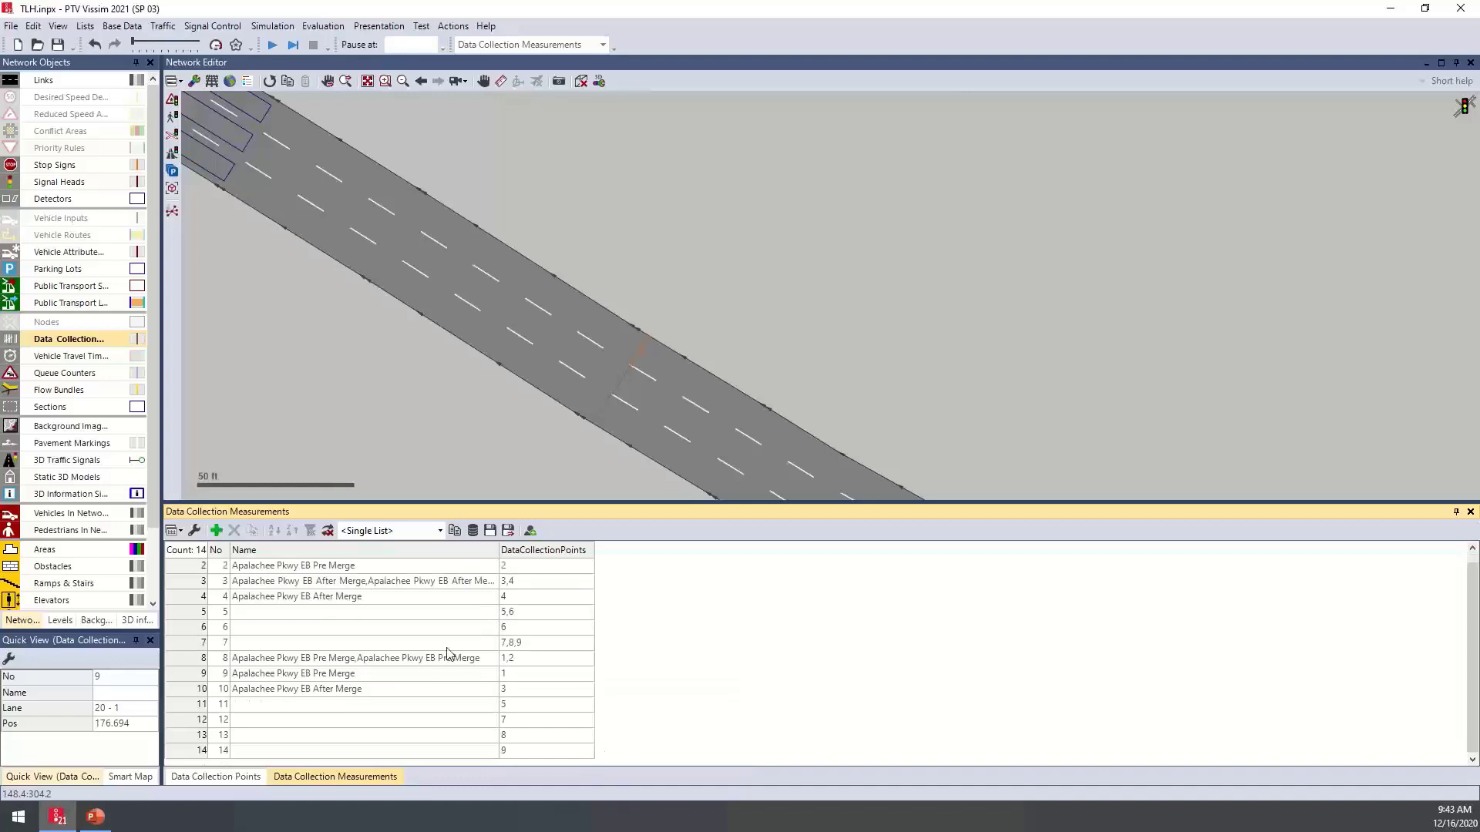
click(531, 675)
click(532, 690)
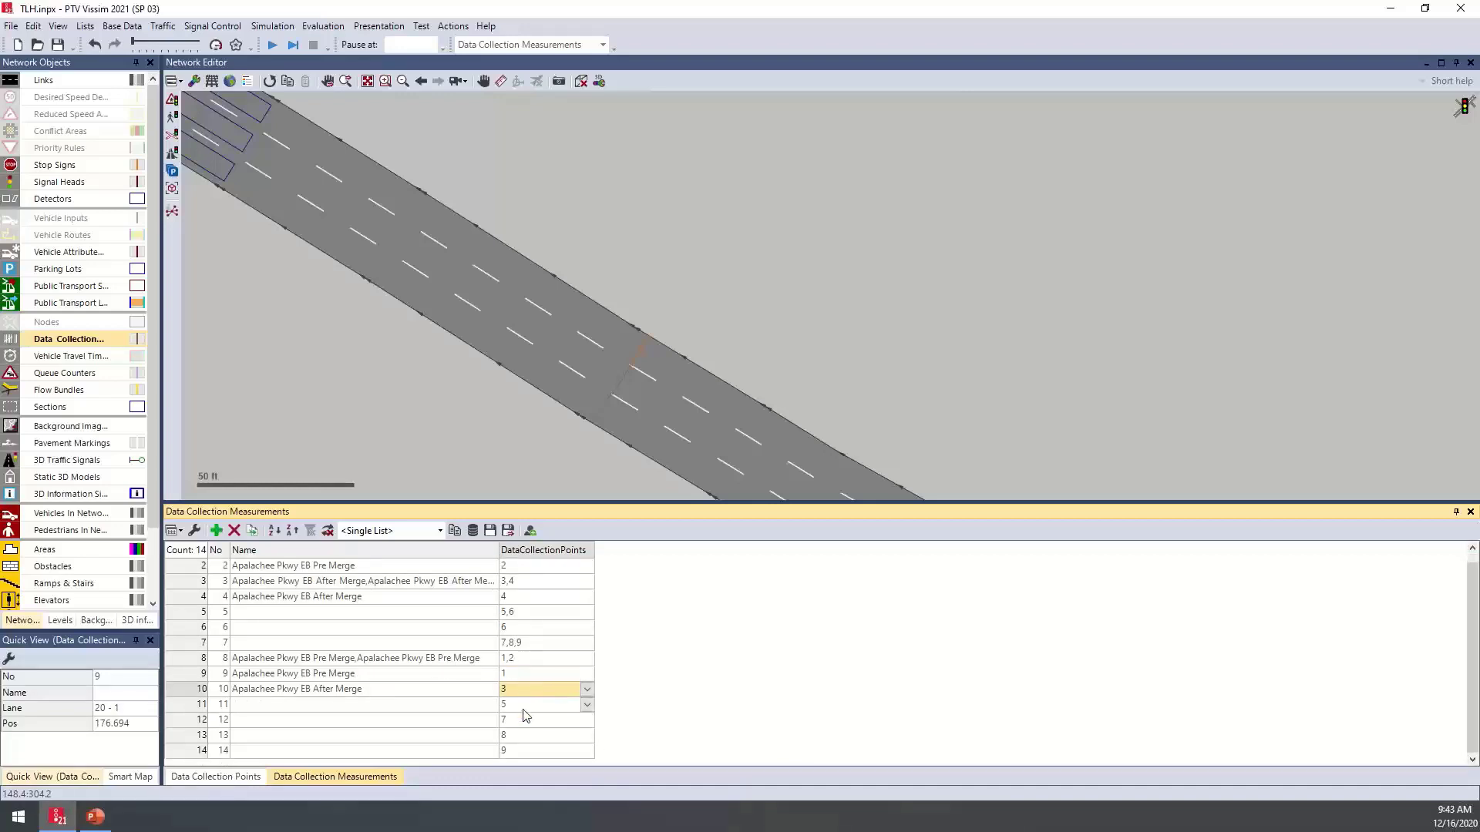
drag(528, 711, 528, 754)
scroll(439, 661, up, 1)
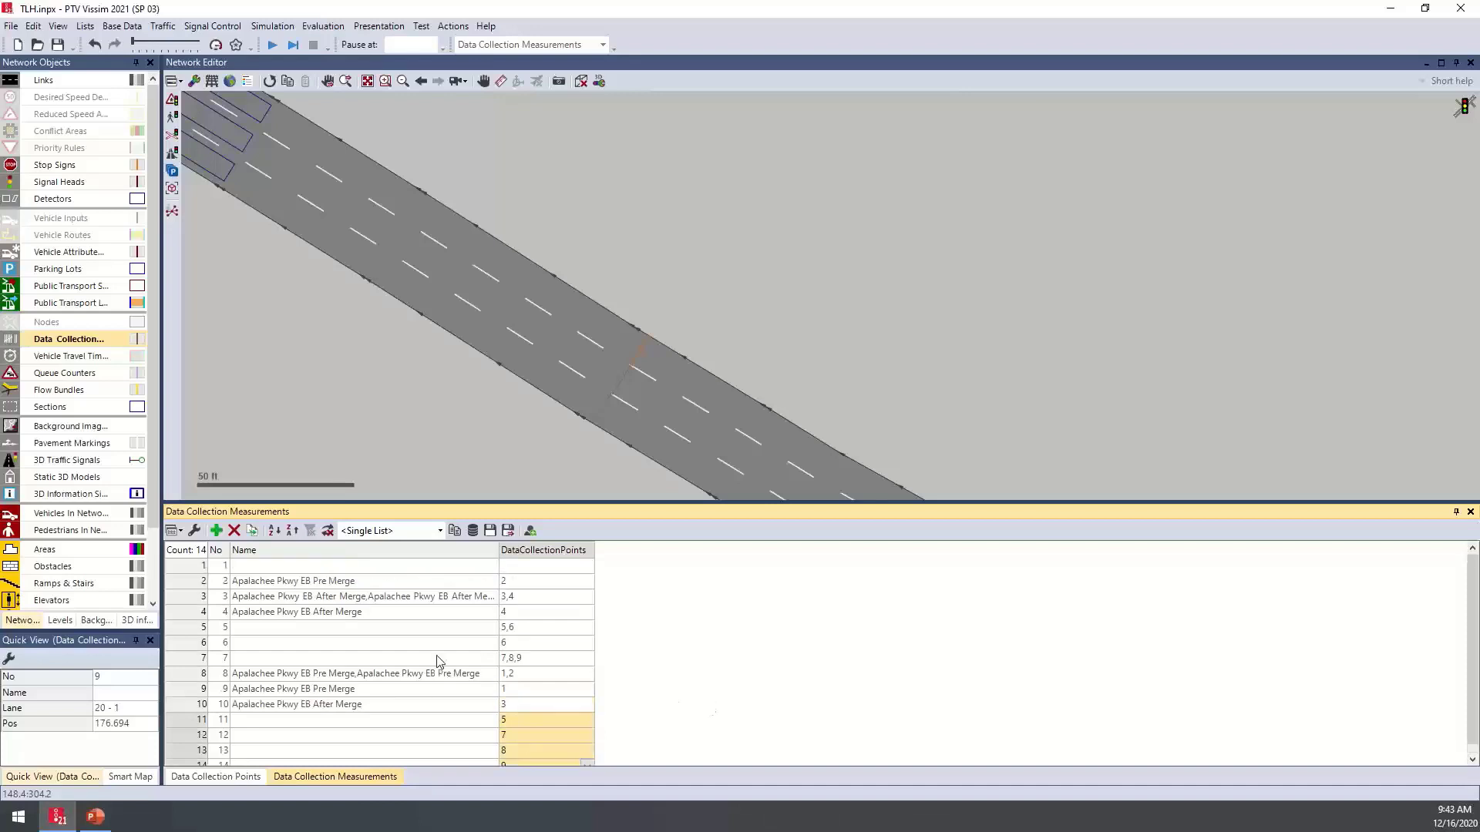
Close the Data Collection Measurements and Data Collection Points lists and deselect the link
click(1473, 514)
click(1471, 677)
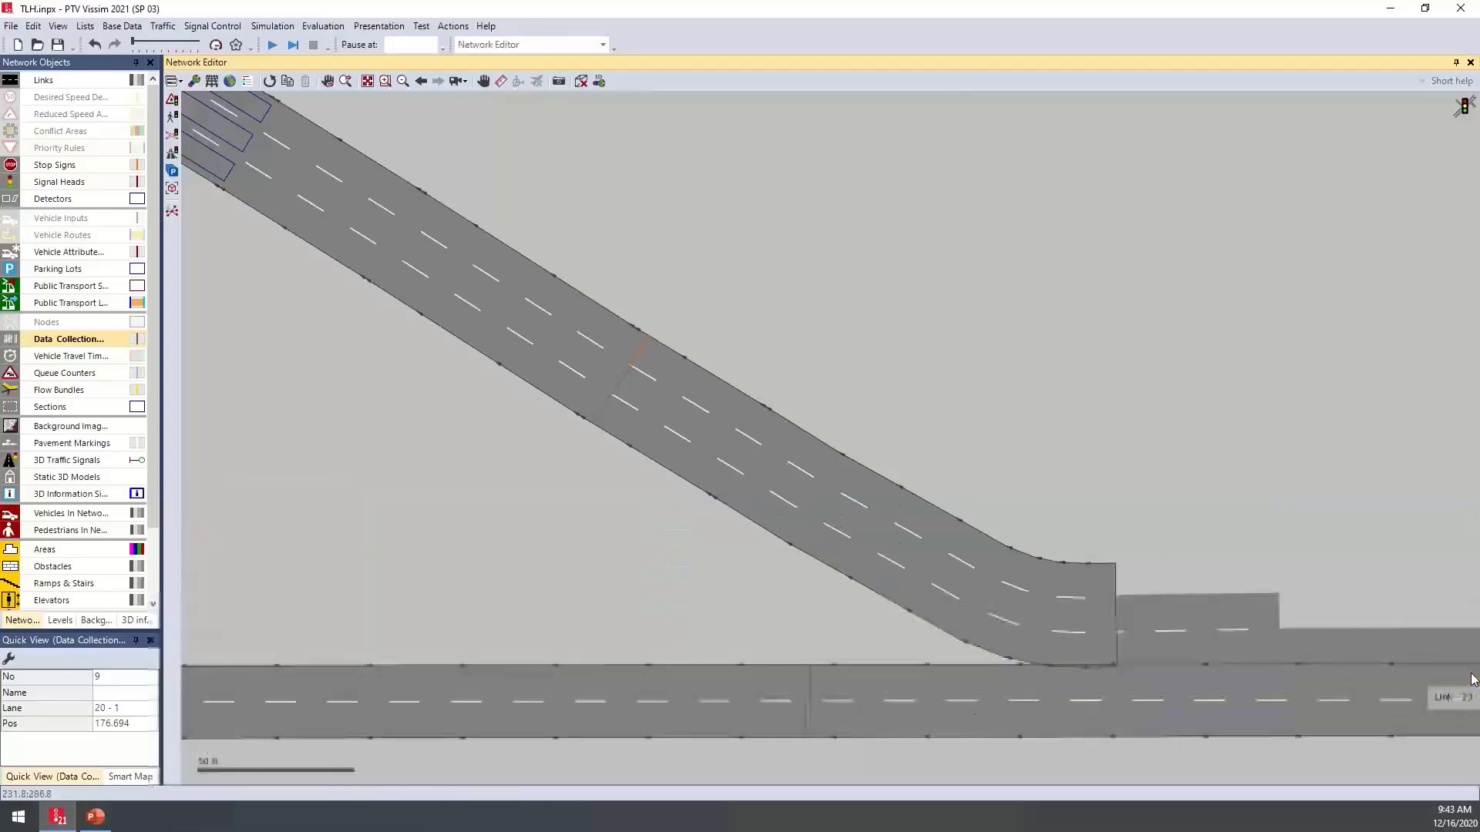
click(339, 380)
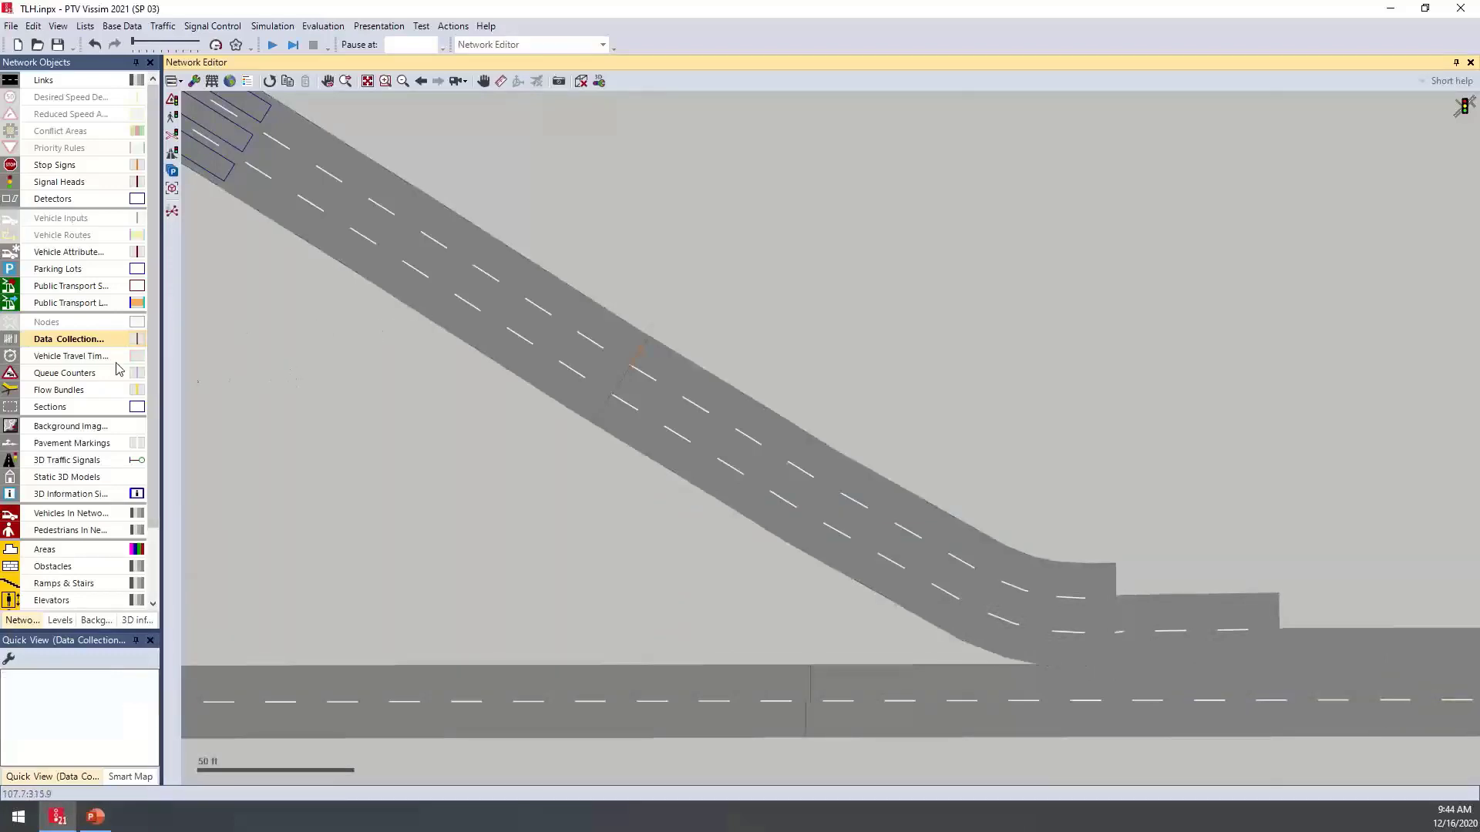
Start a vehicle travel time measurement with its start section at about 17.9 ft on link 6, the northern approach link
click(68, 356)
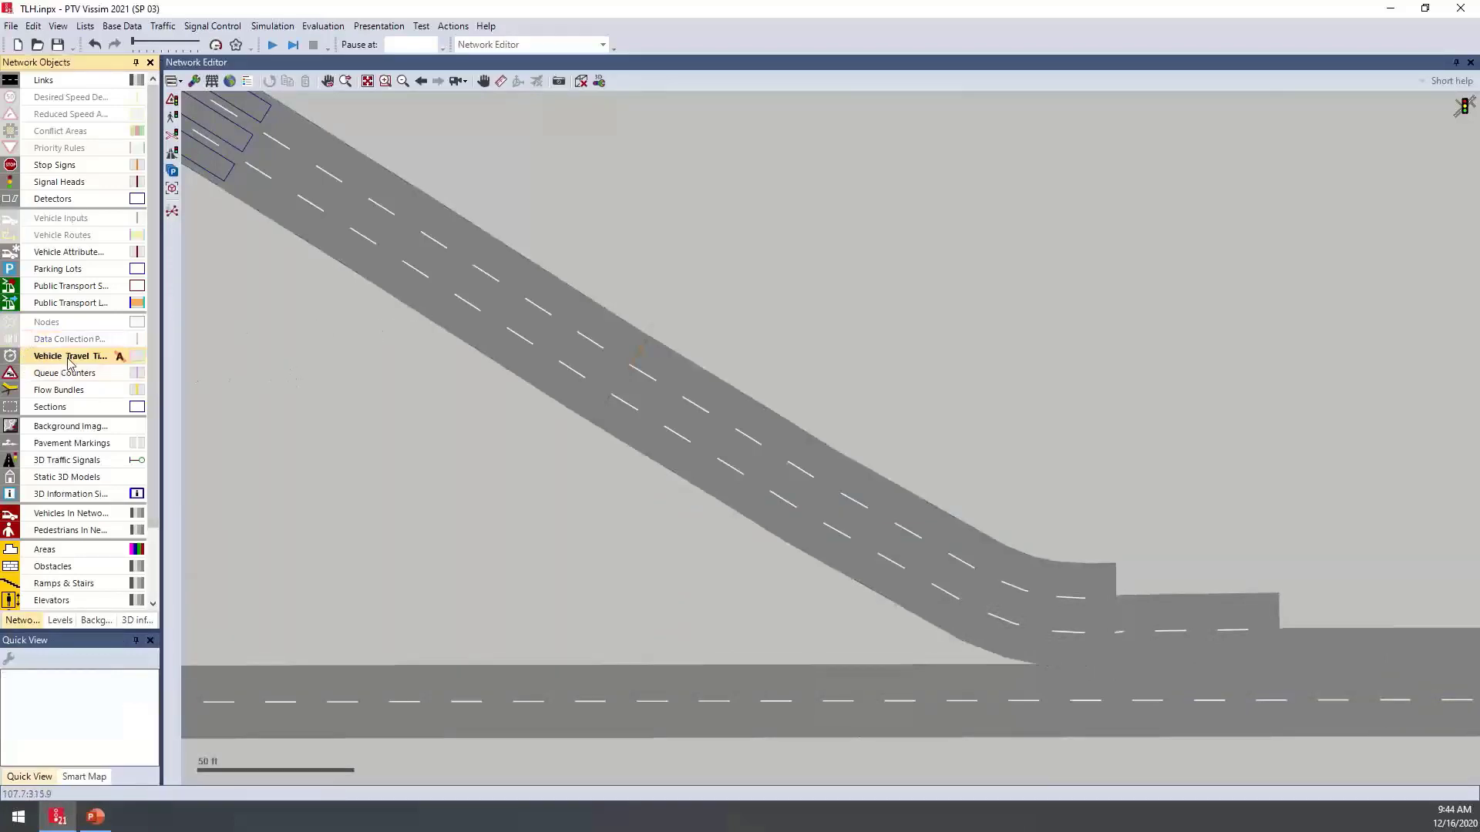
drag(181, 357, 192, 357)
scroll(420, 406, down, 2)
scroll(421, 407, down, 3)
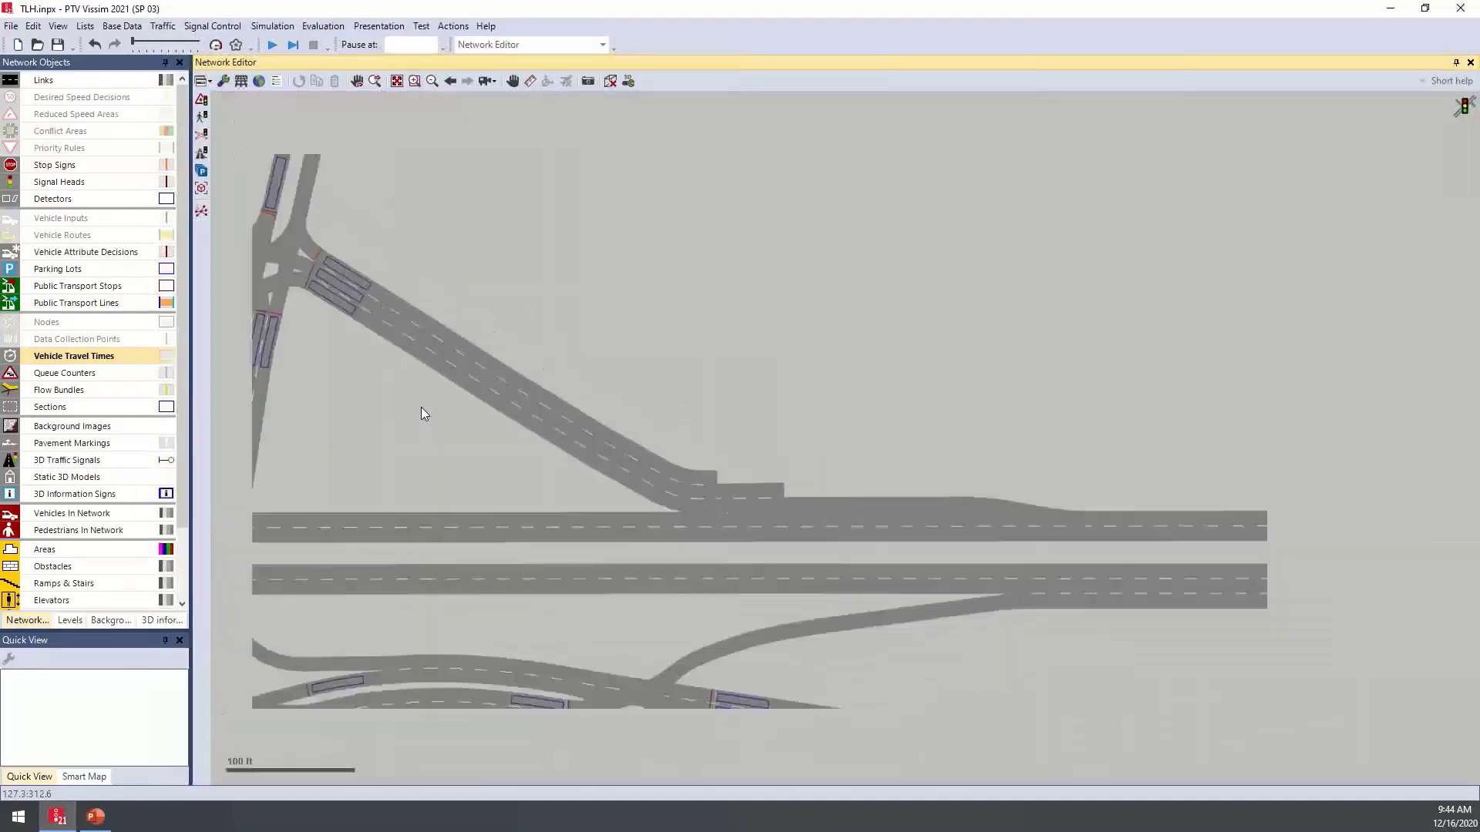
scroll(421, 407, up, 2)
drag(420, 407, 825, 408)
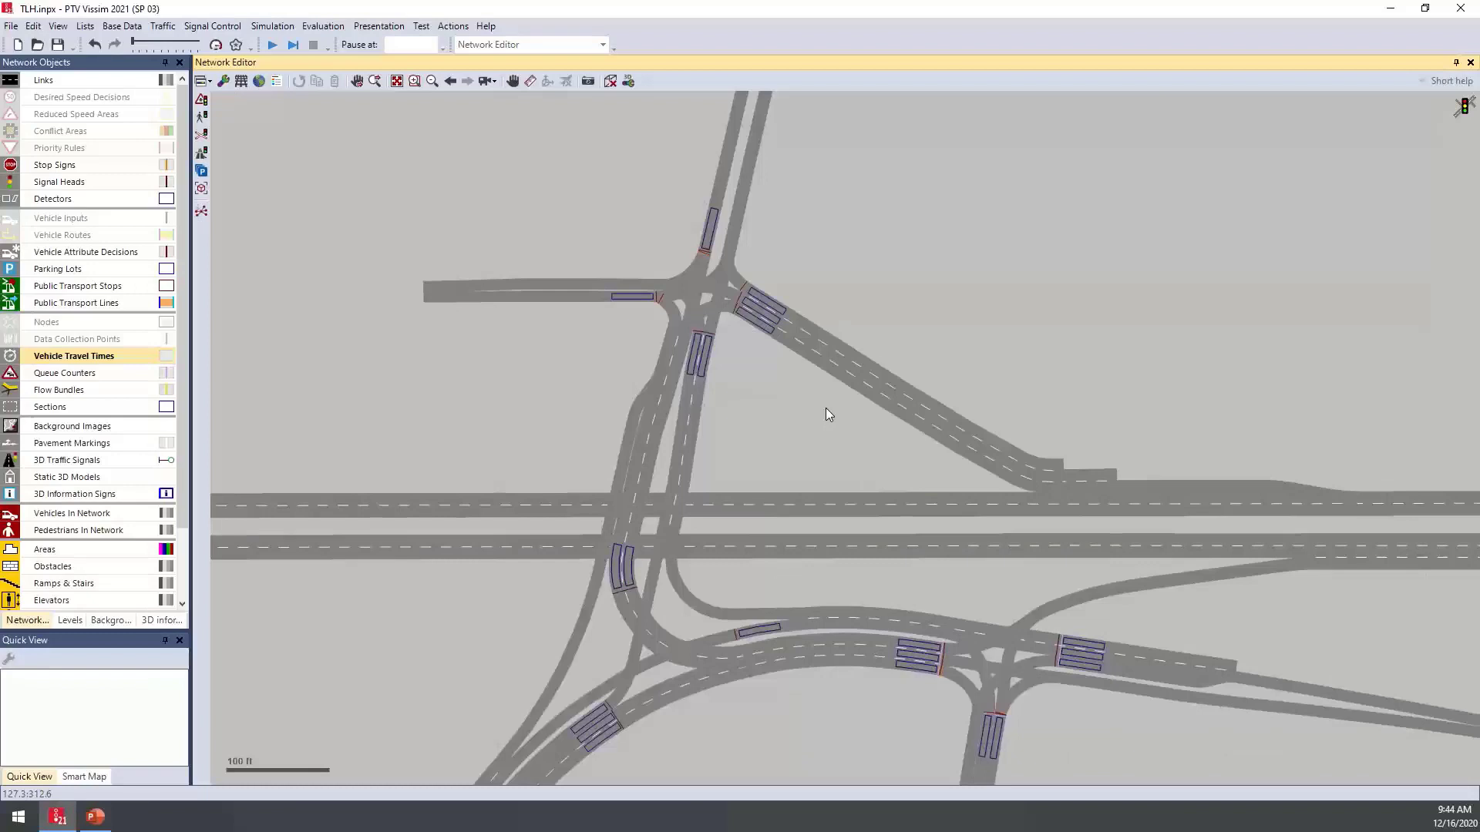
drag(831, 283, 795, 426)
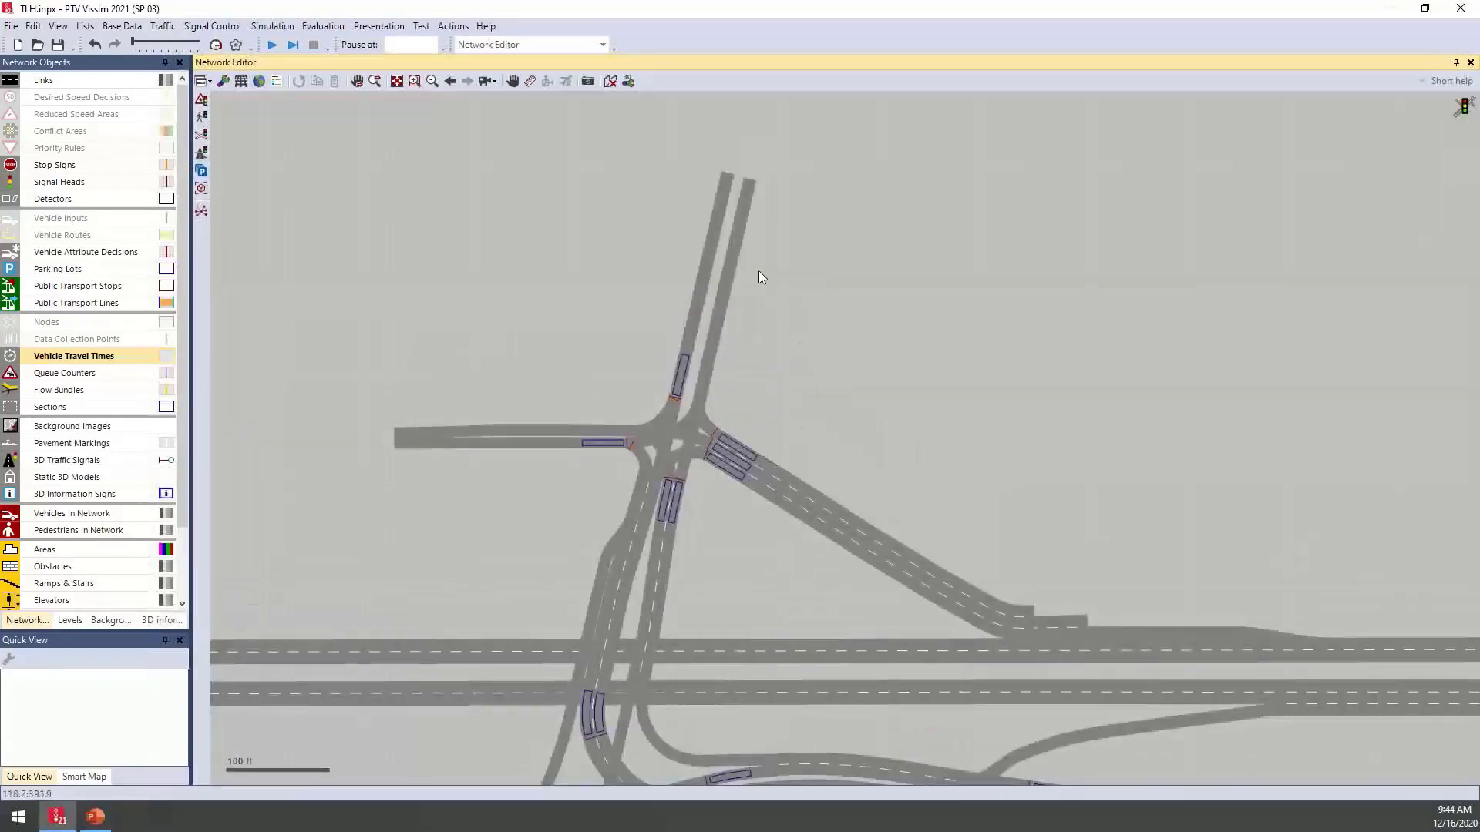
click(720, 205)
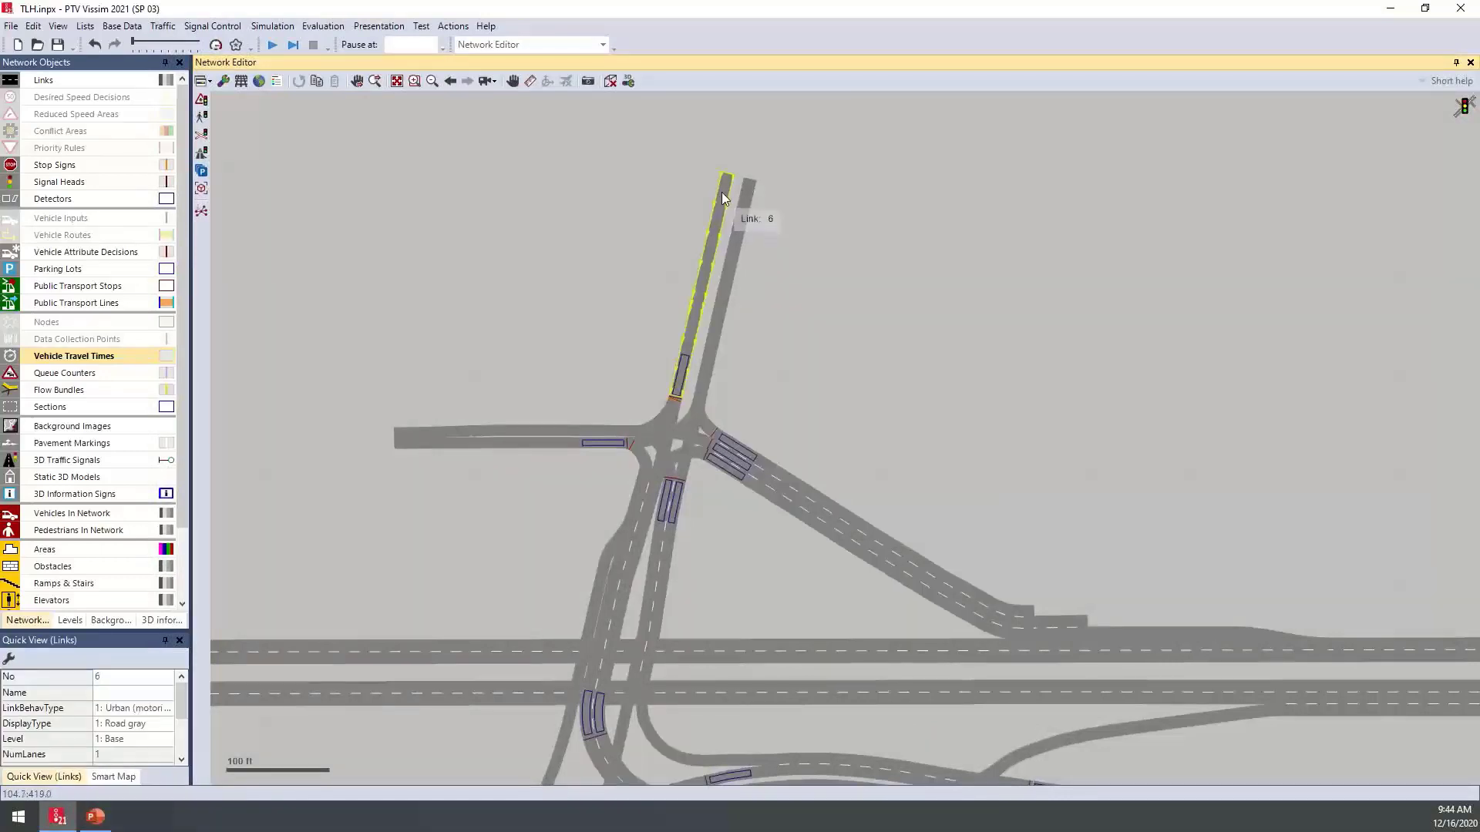
right_click(723, 190)
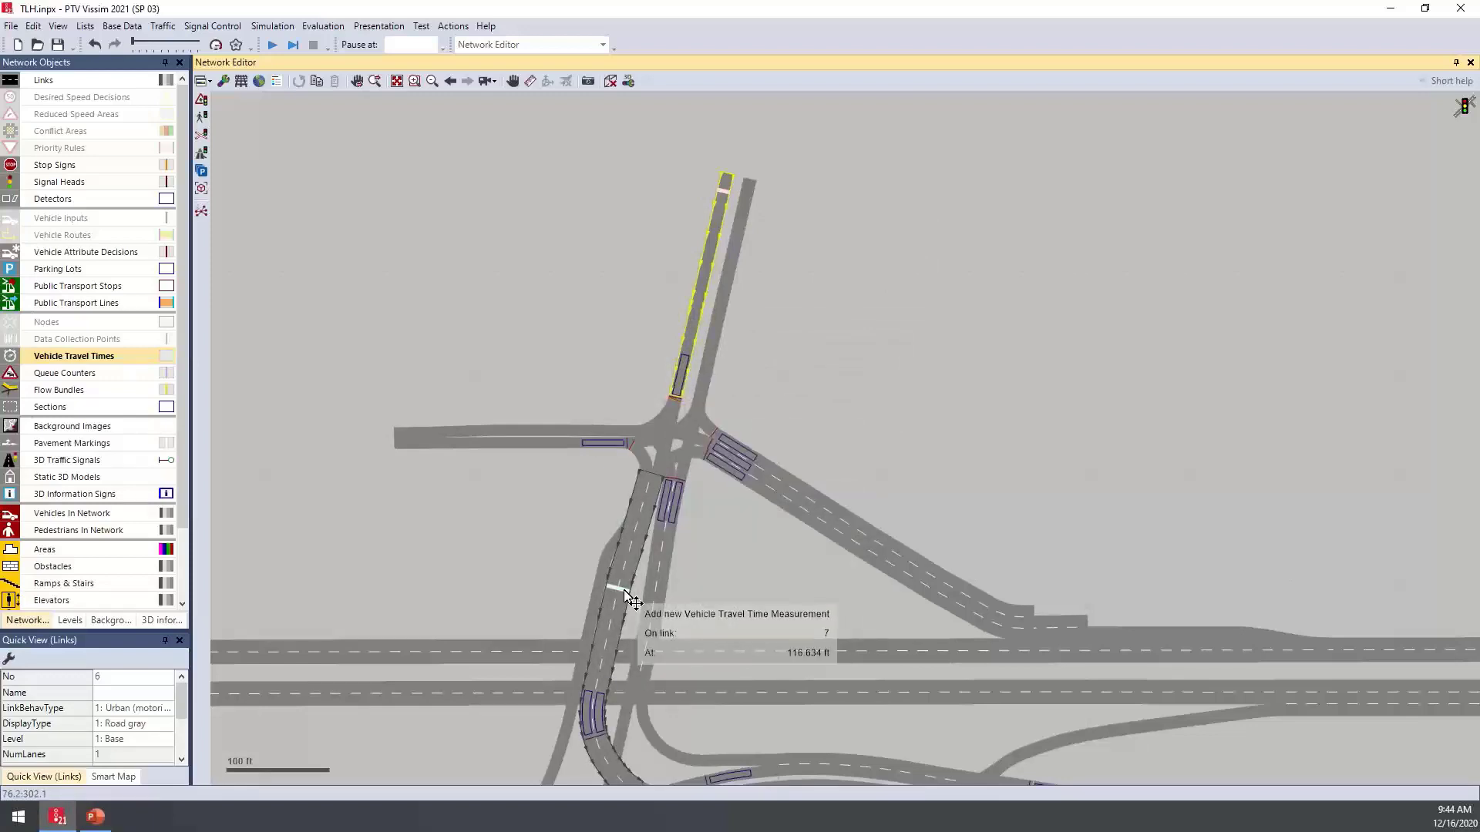
Place the travel time destination section at about 1231.6 ft on link 28, accept deleting old results, and confirm the measurement
scroll(638, 552, down, 3)
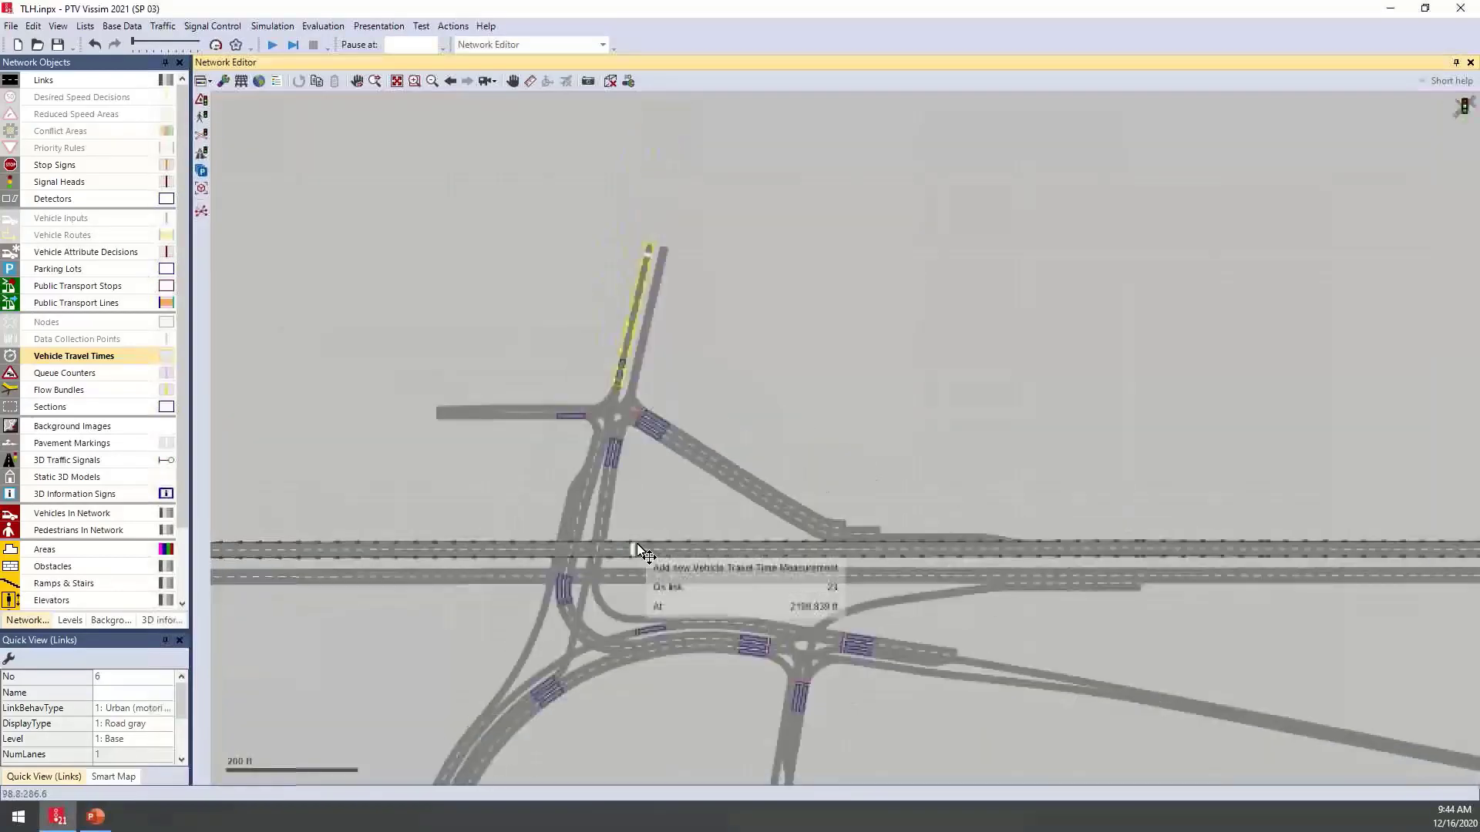
scroll(1100, 627, down, 3)
scroll(1100, 627, right, 3)
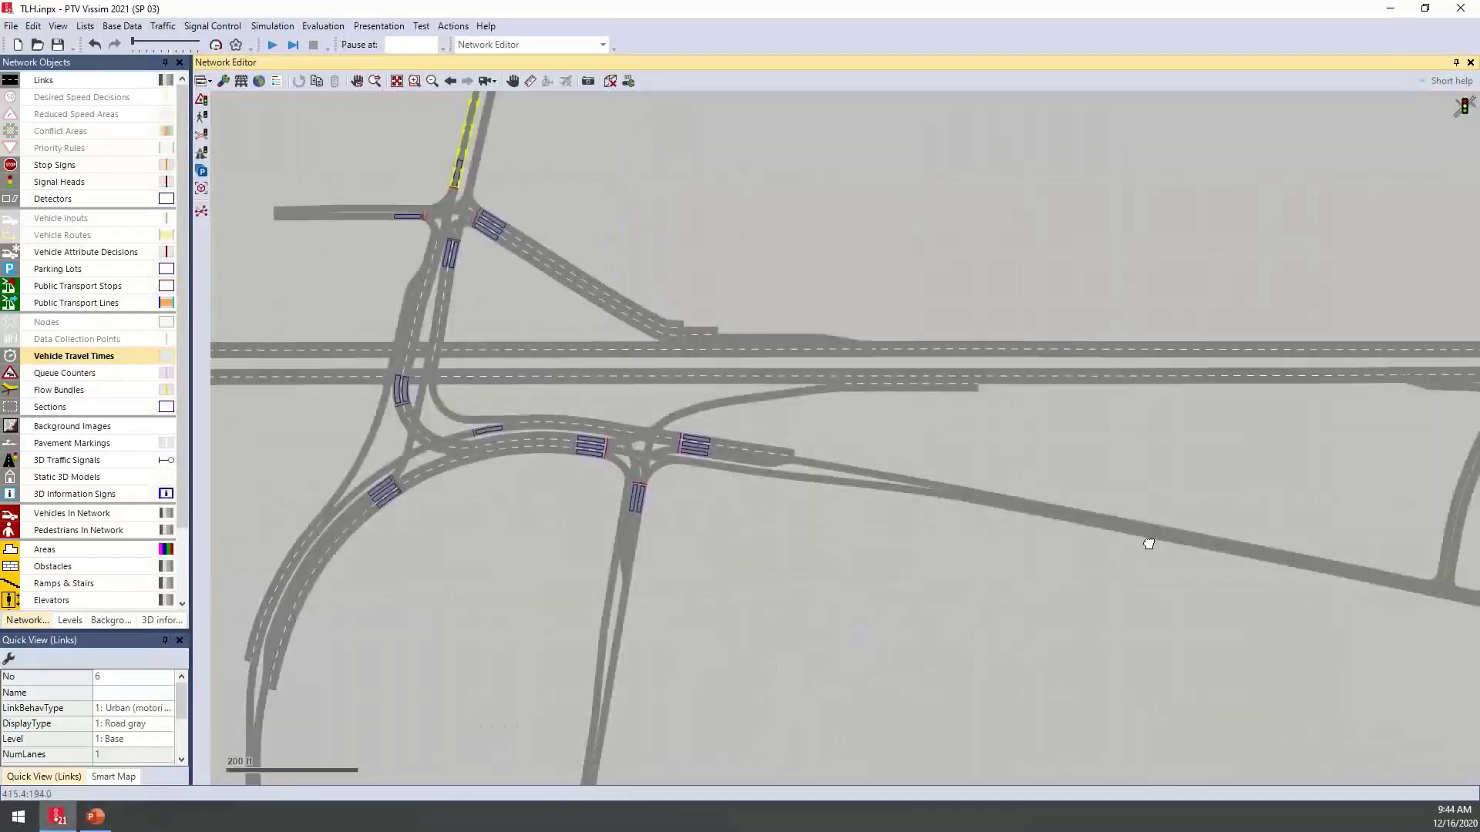
scroll(1148, 544, down, 2)
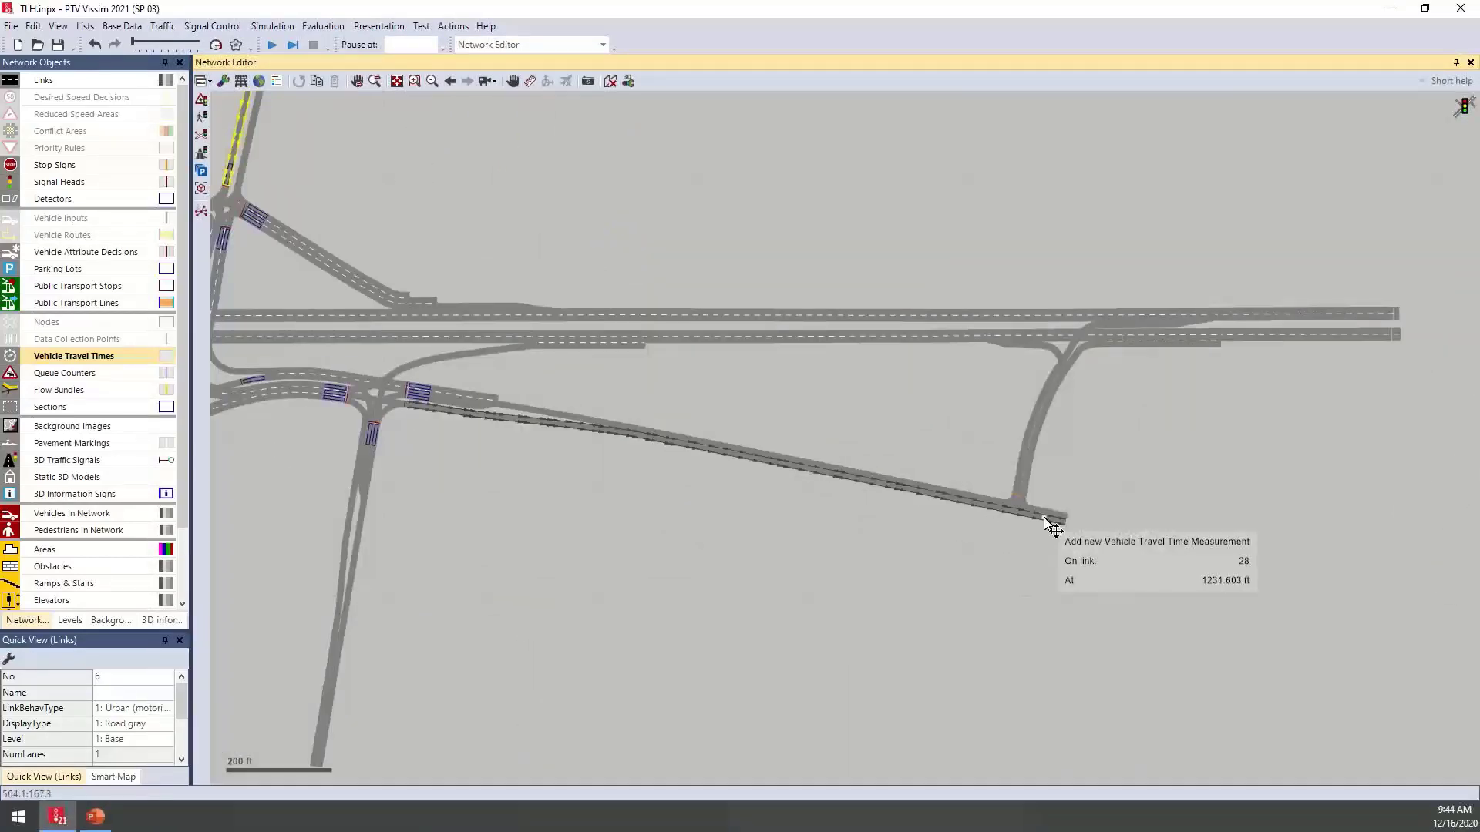
click(1046, 520)
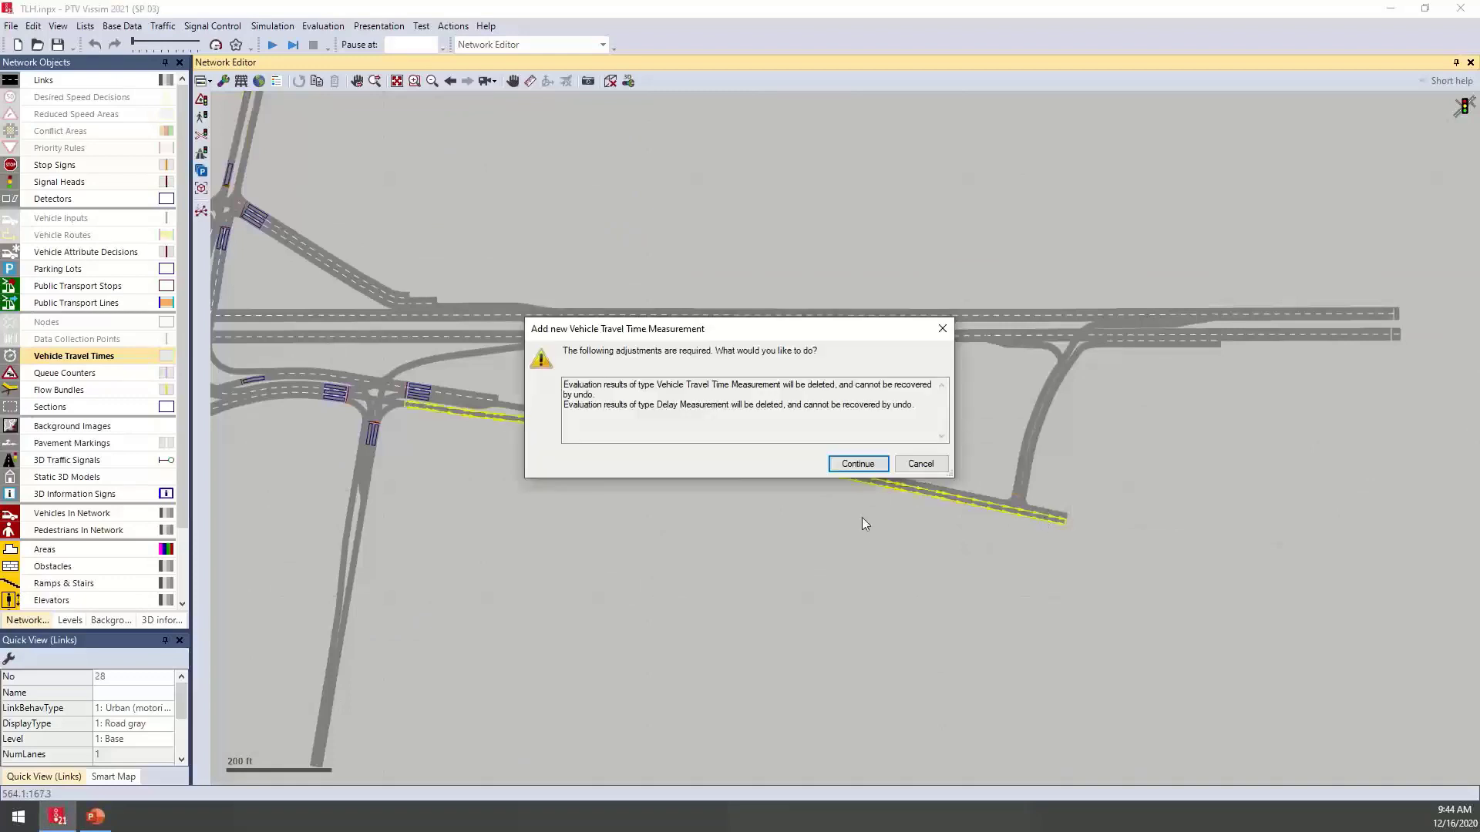
click(848, 466)
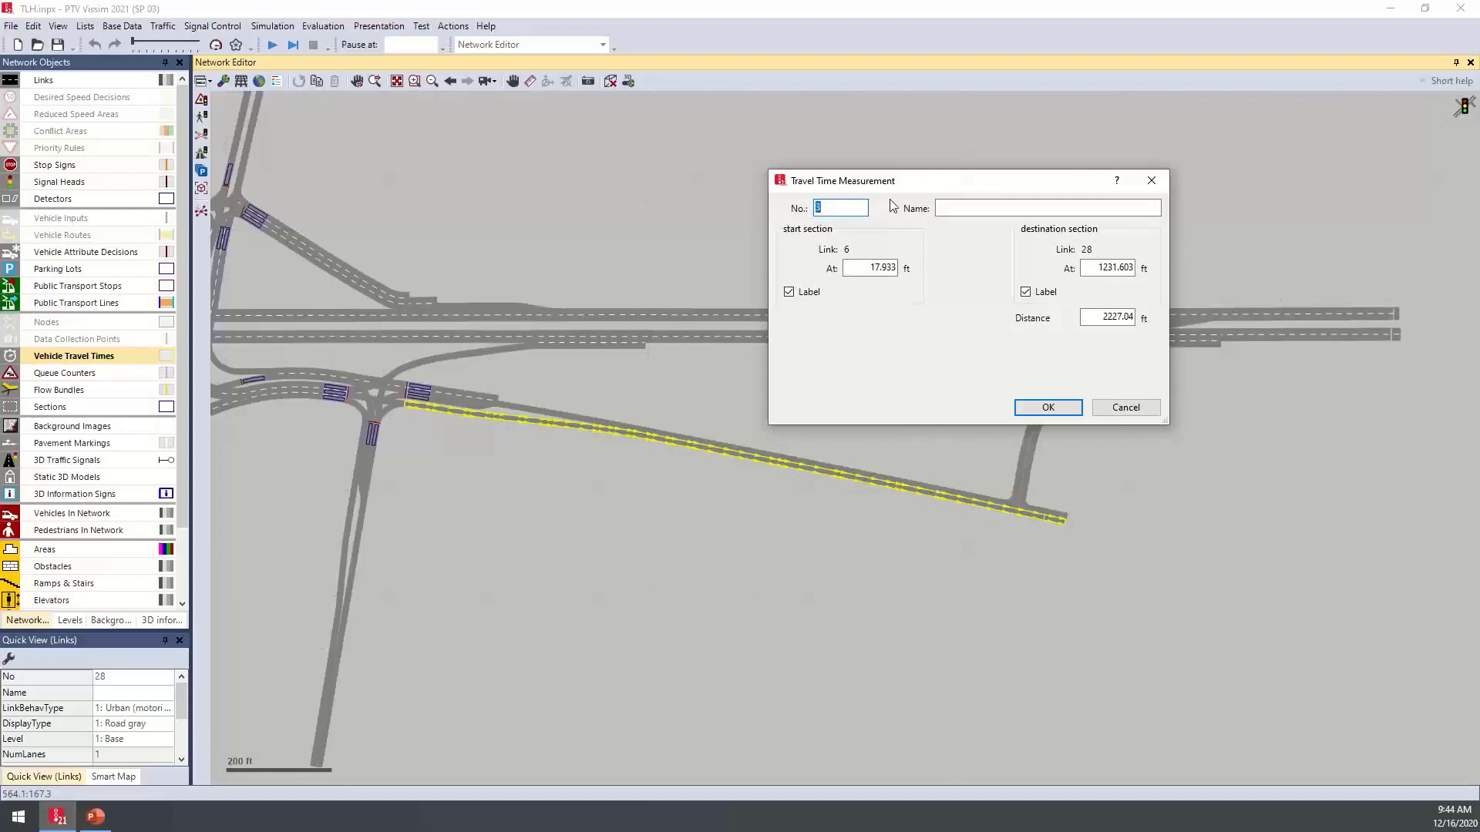
click(1046, 408)
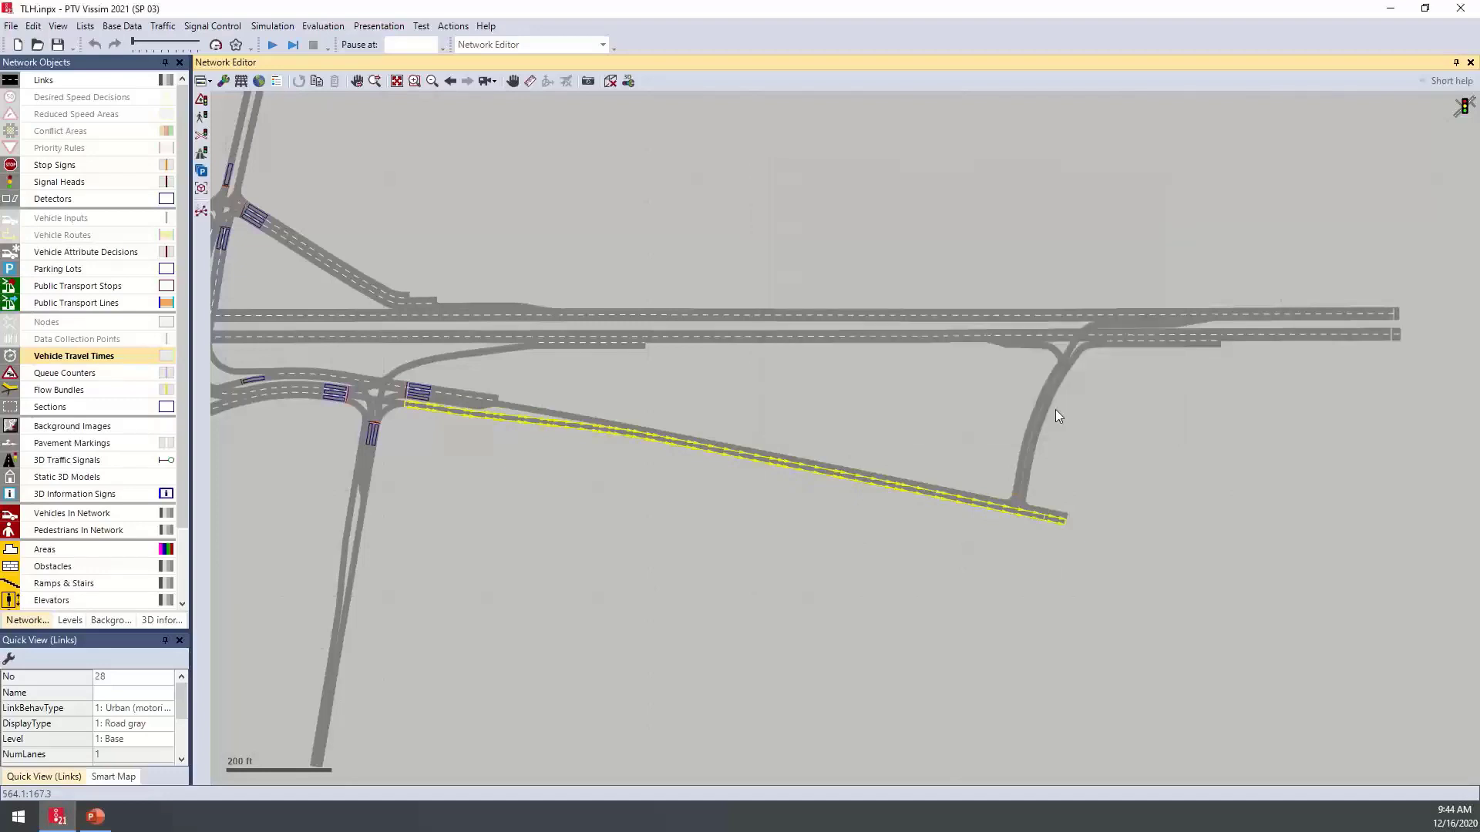
Show the list of vehicle travel time measurements, enlarge it to review the entries, and close it
drag(694, 497, 853, 640)
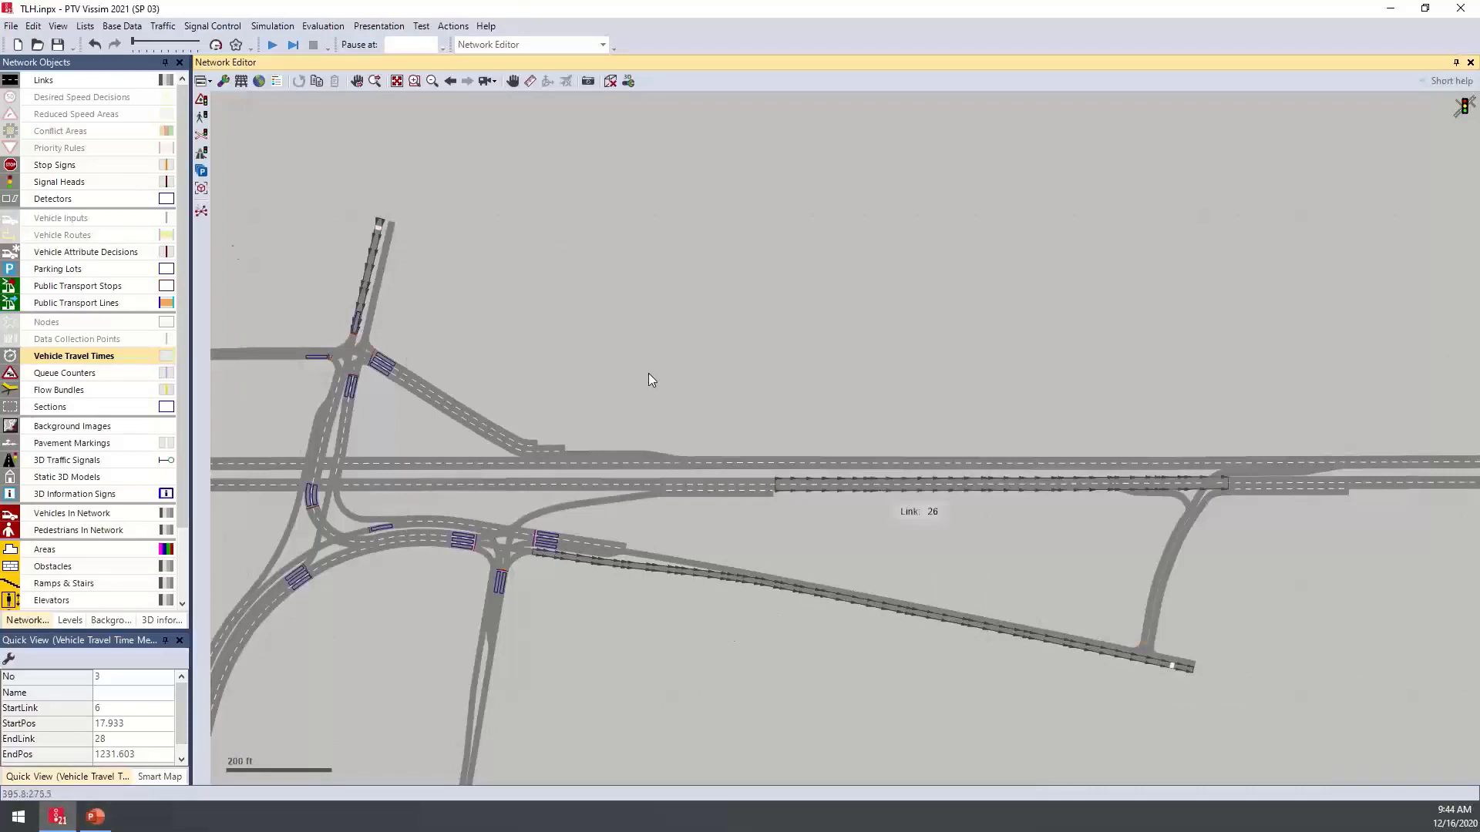
mouse_move(105, 360)
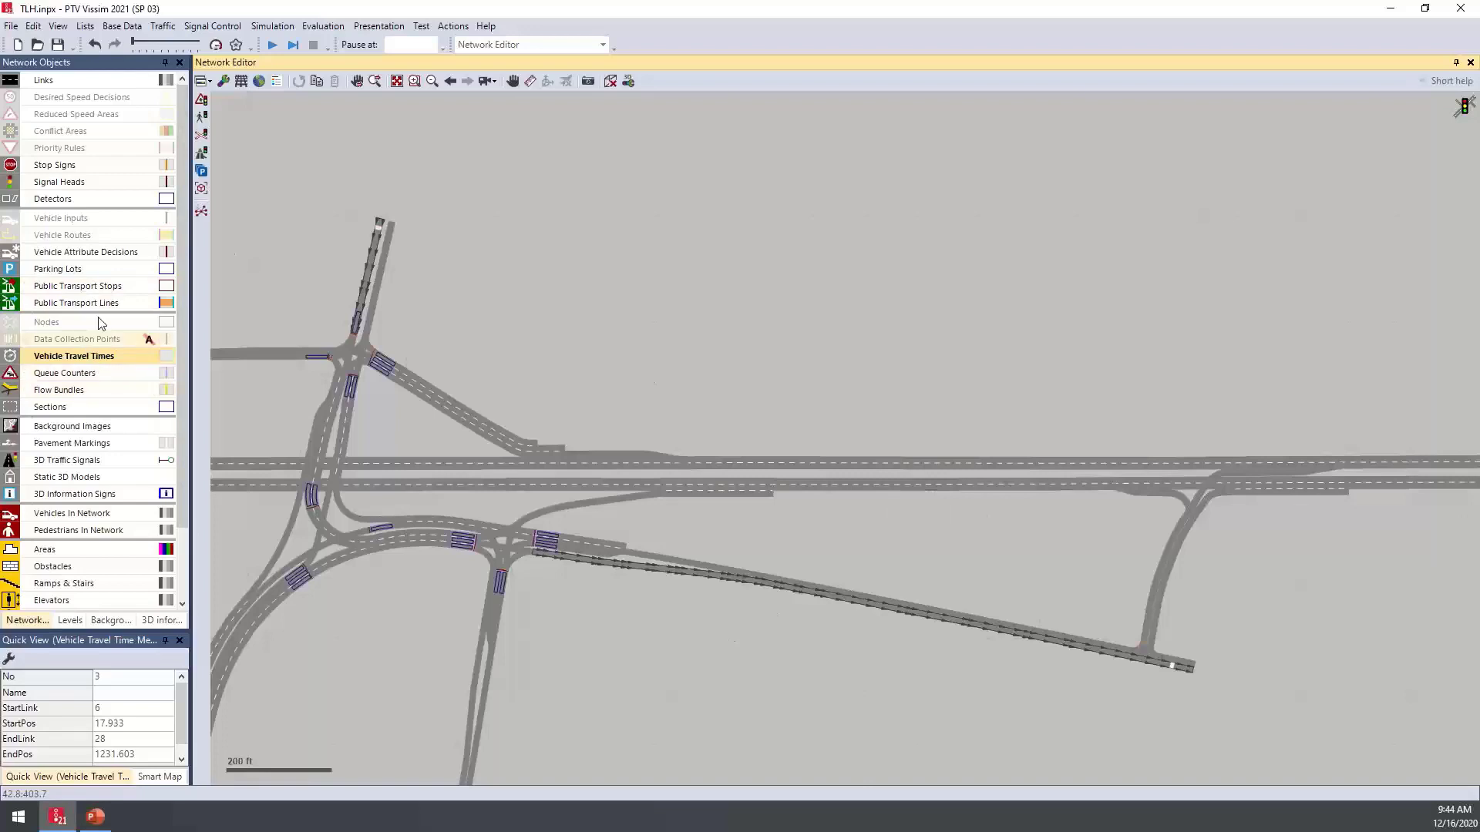
right_click(87, 357)
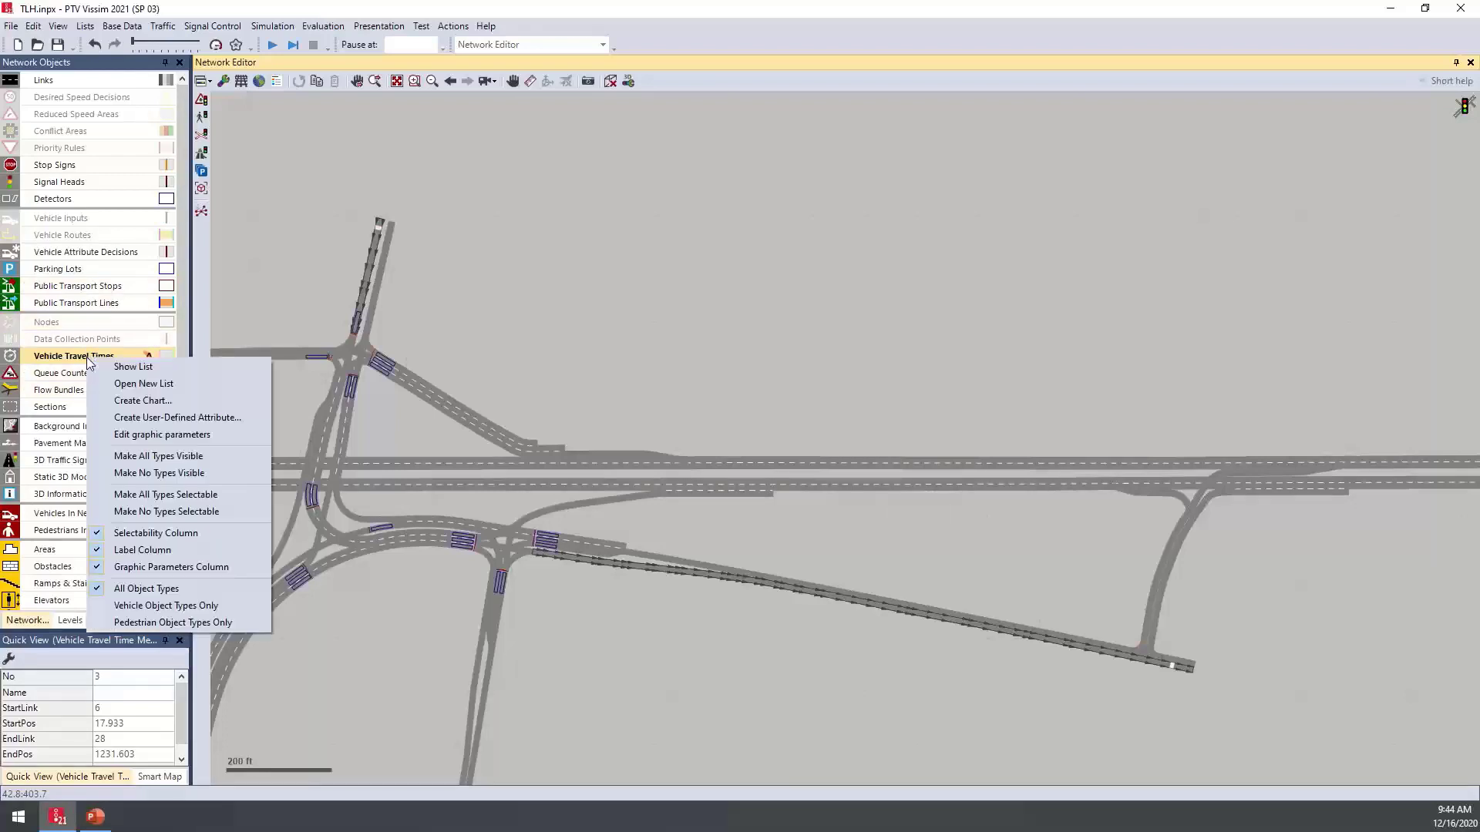
click(155, 365)
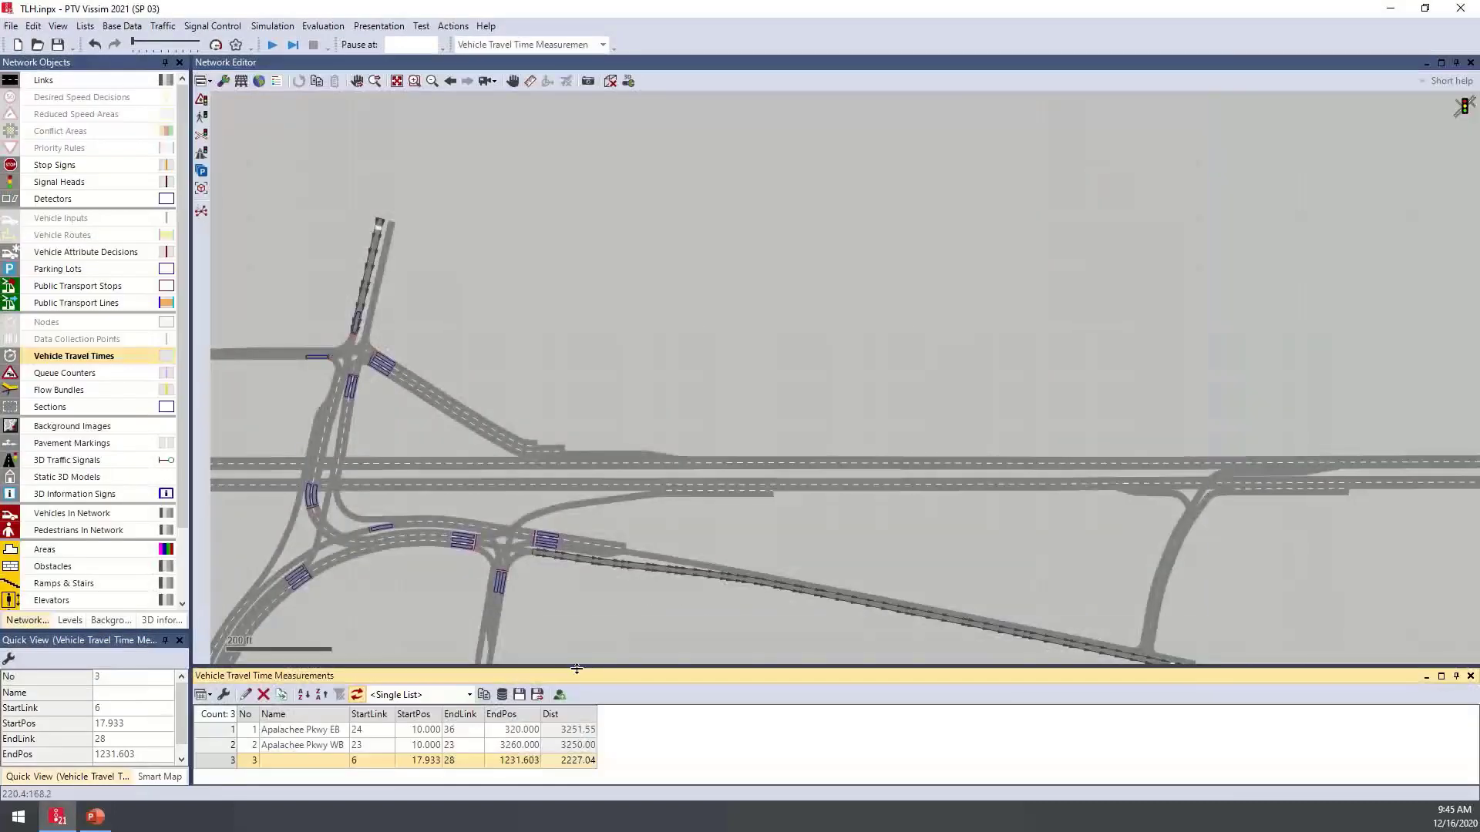
drag(576, 668, 577, 623)
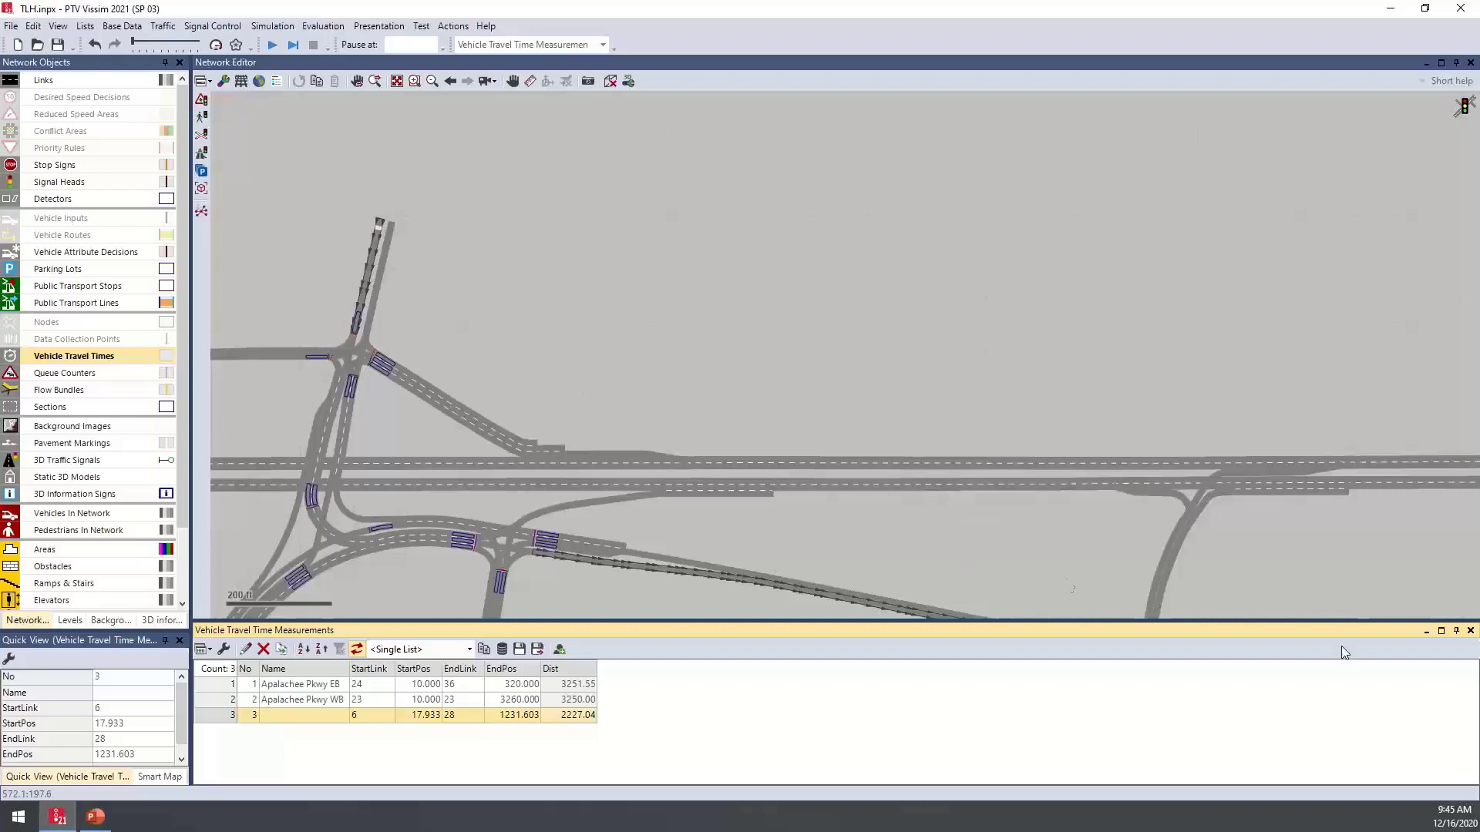
click(1470, 632)
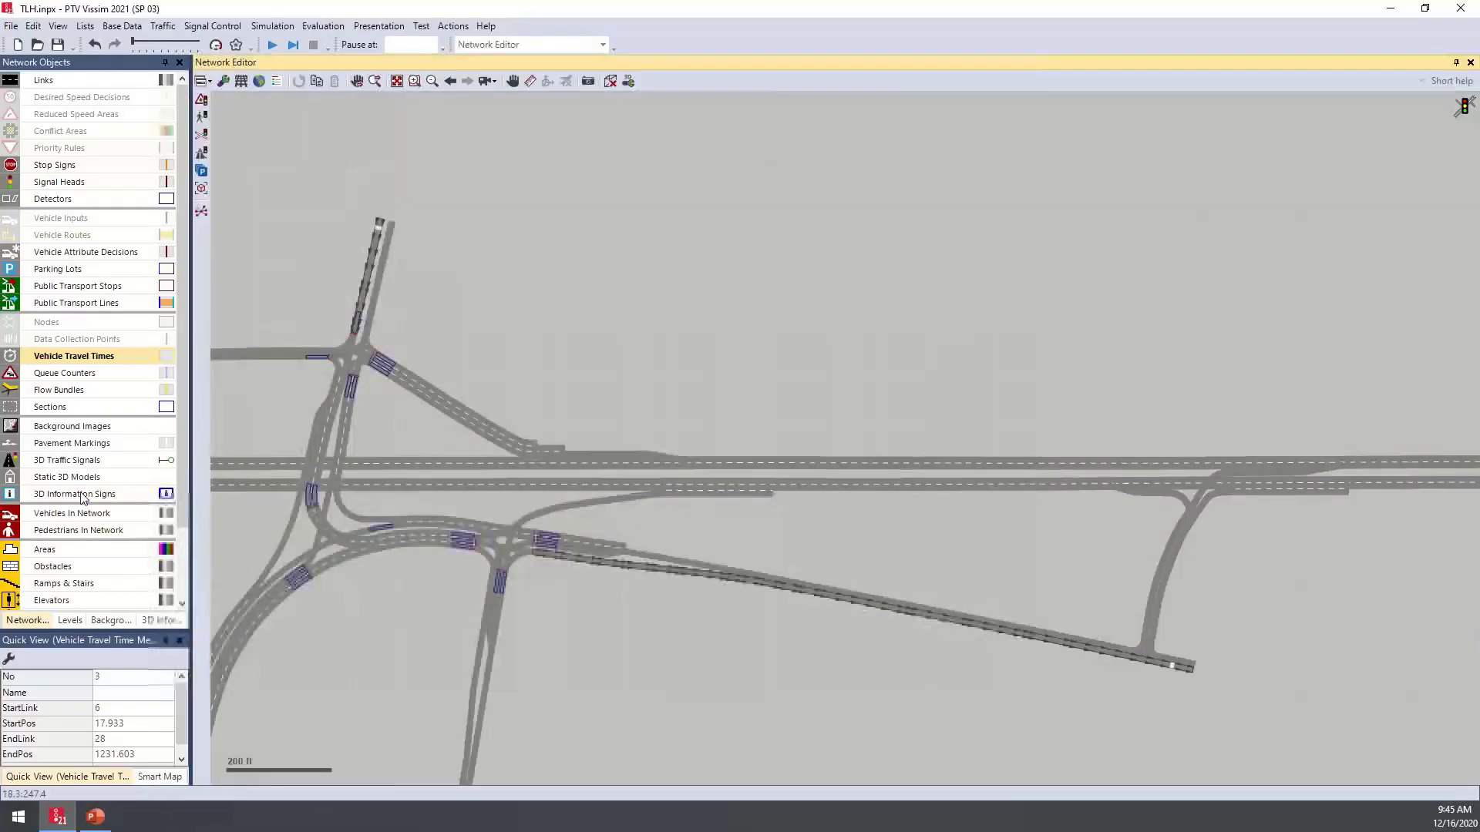
Add a queue counter at the signal stop line on link 20, accept deleting old results, and adjust its position to about 357 ft
click(43, 373)
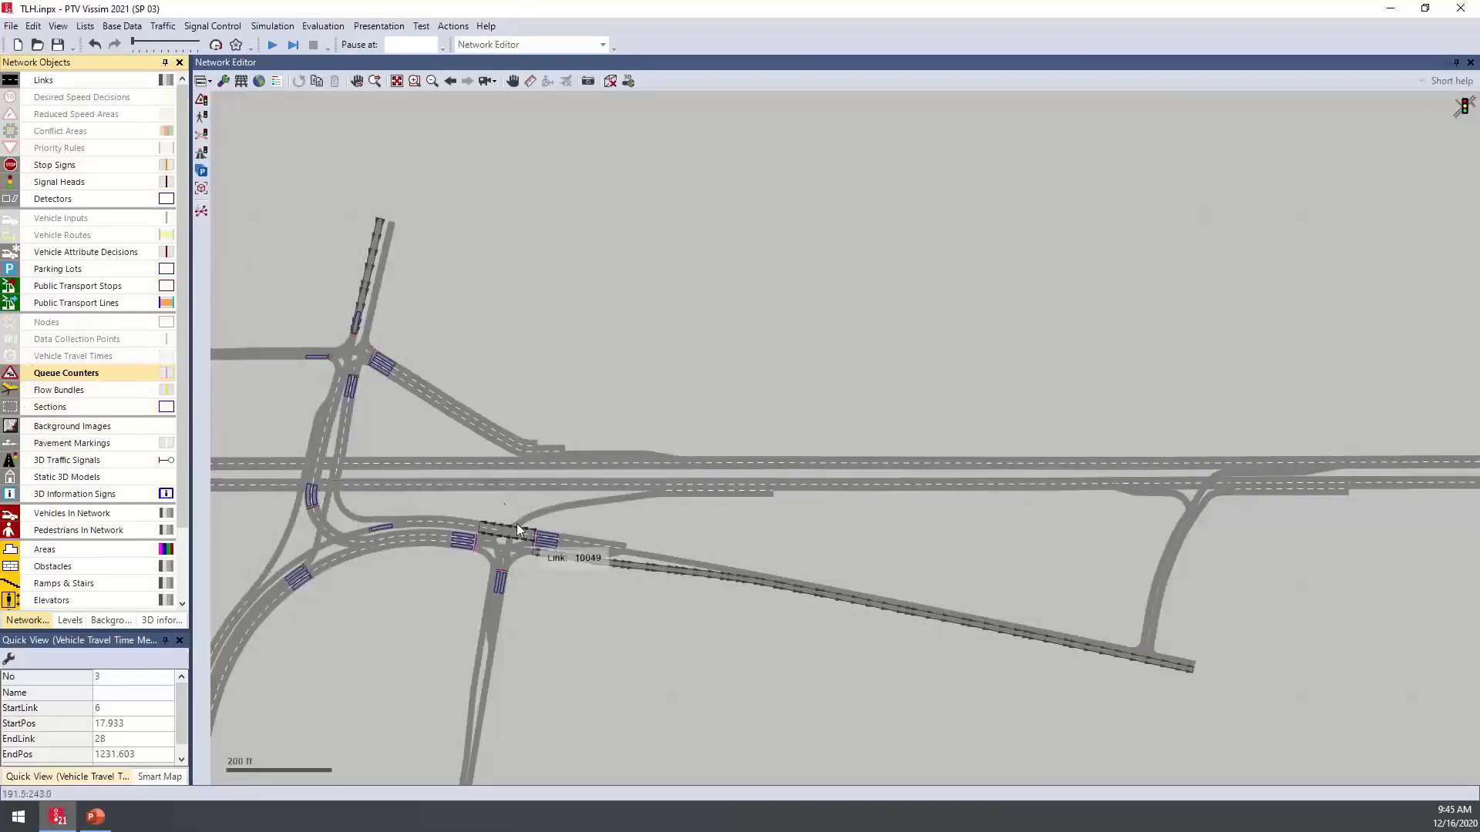
scroll(515, 469, up, 2)
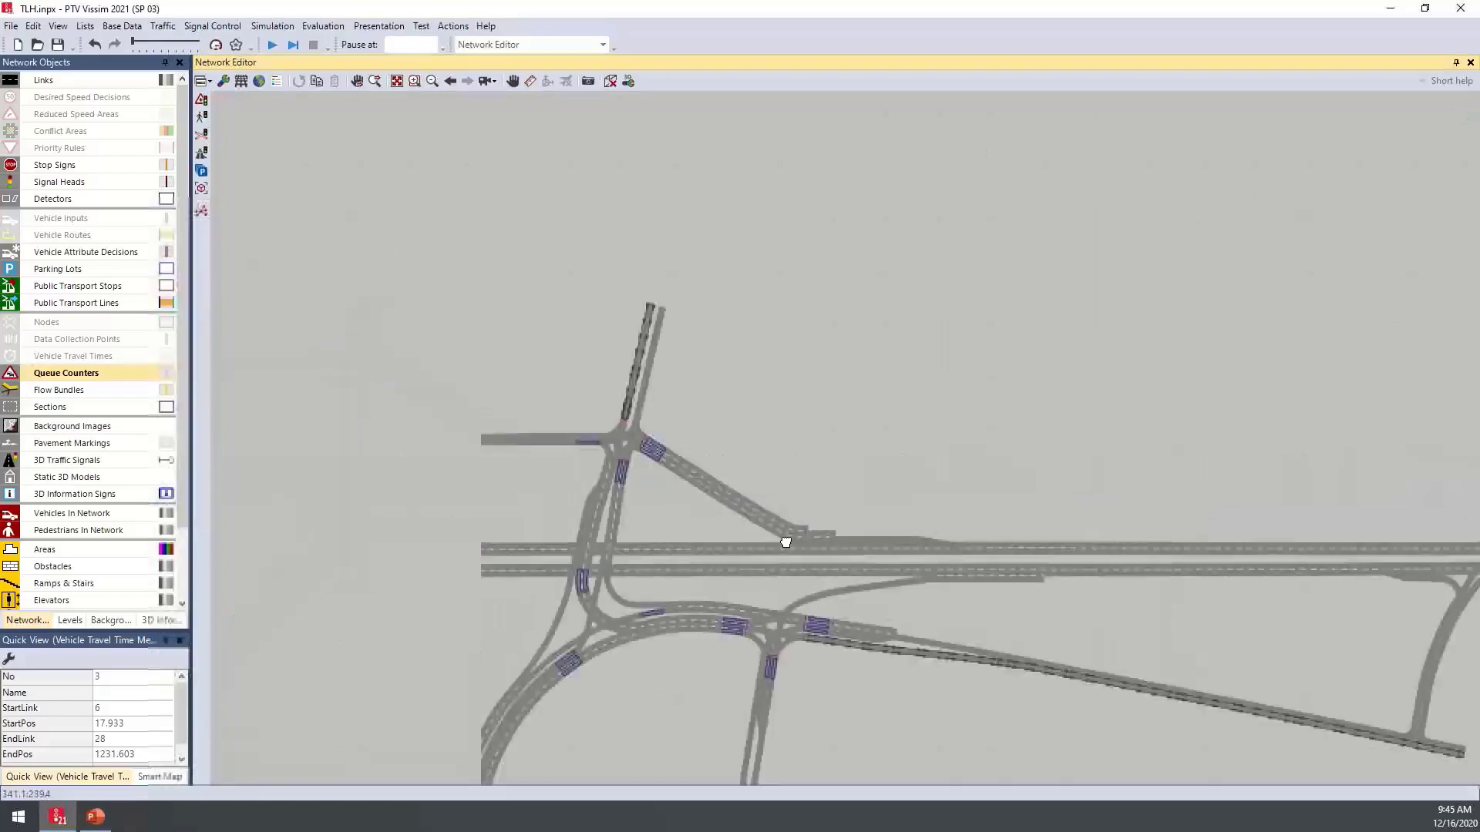
scroll(712, 461, up, 1)
scroll(694, 462, up, 1)
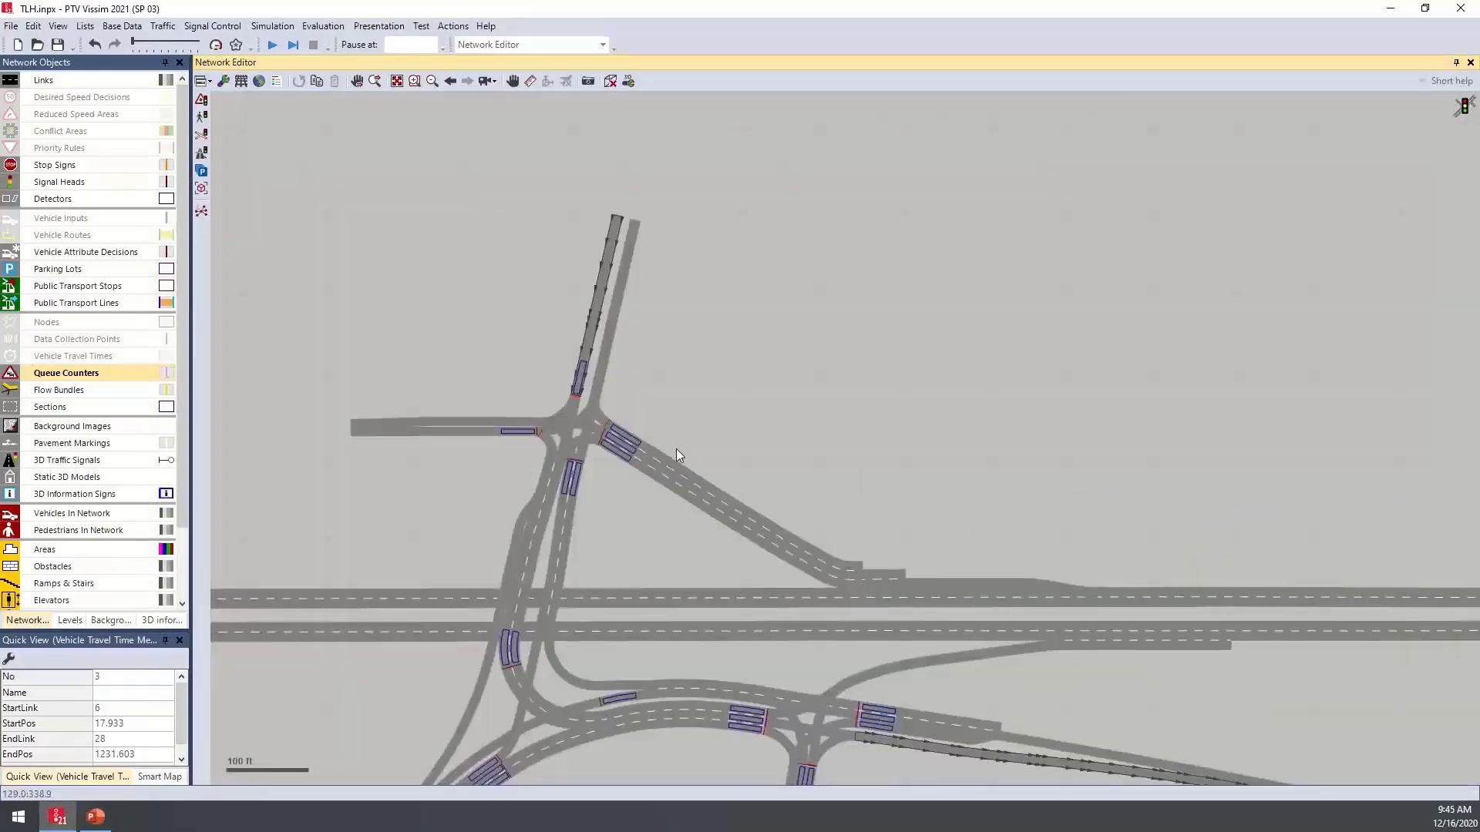
scroll(671, 450, up, 3)
scroll(593, 445, up, 2)
click(570, 430)
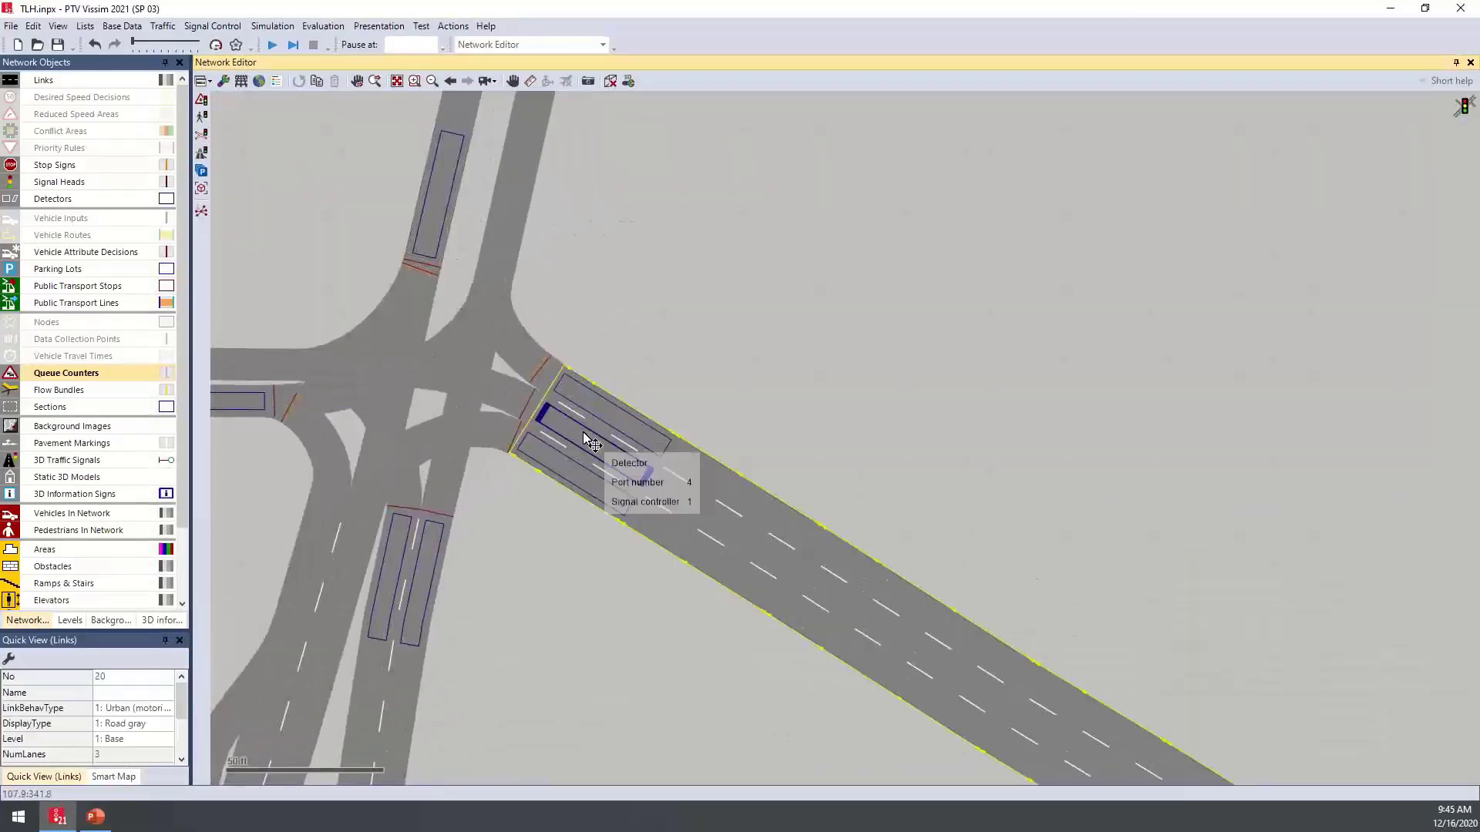
right_click(554, 399)
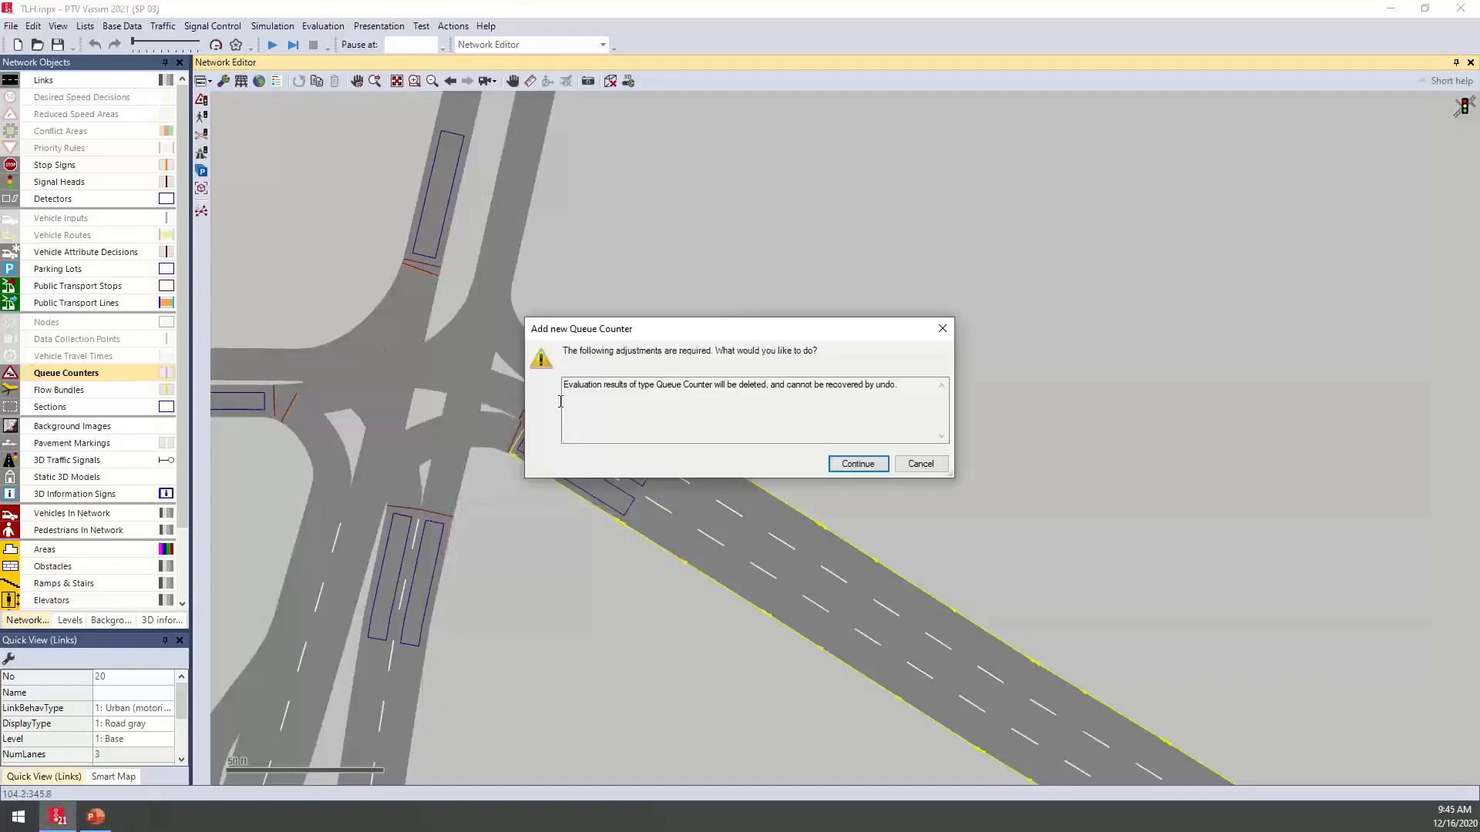
click(858, 464)
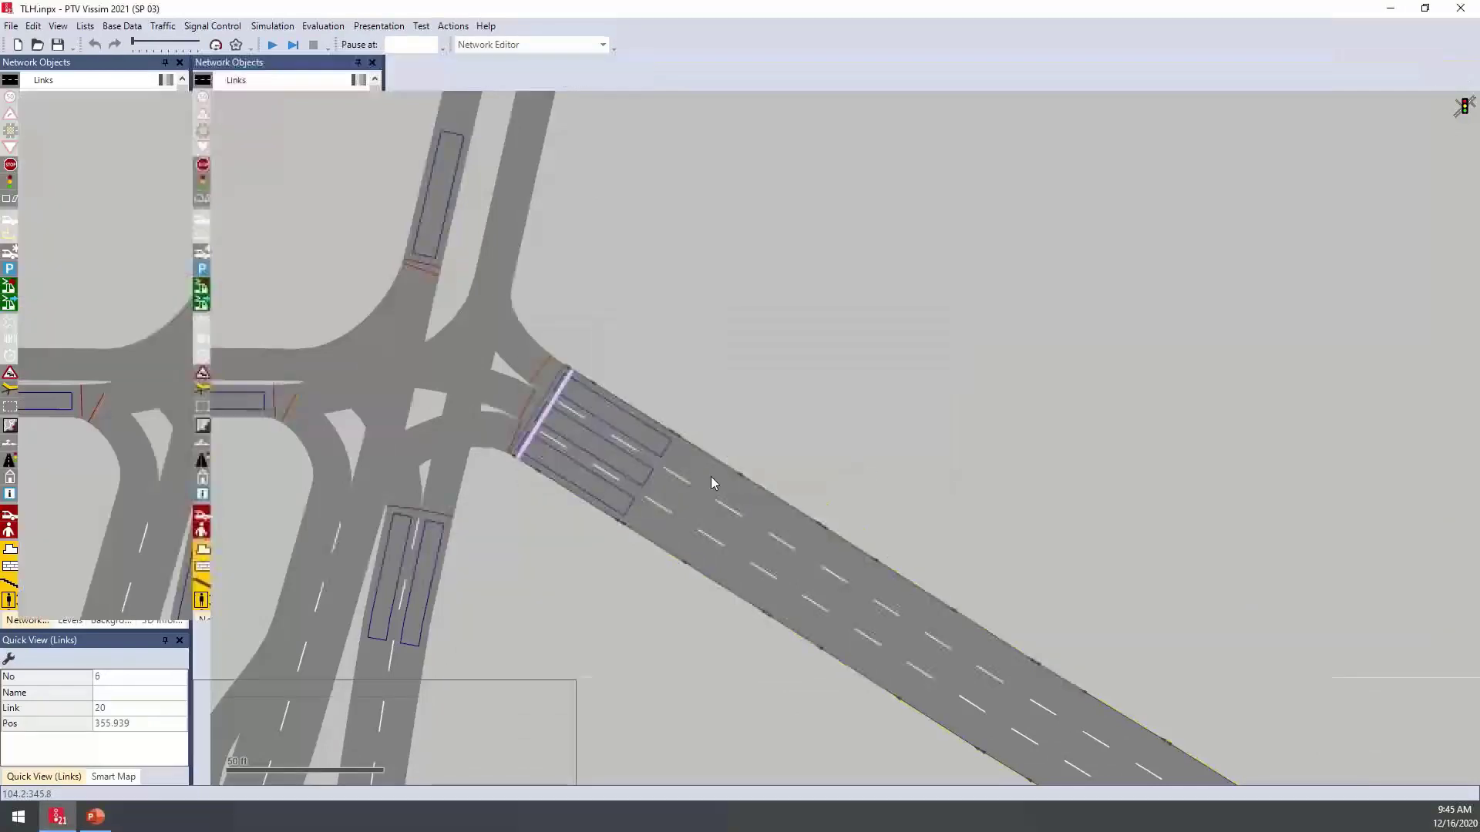
click(553, 420)
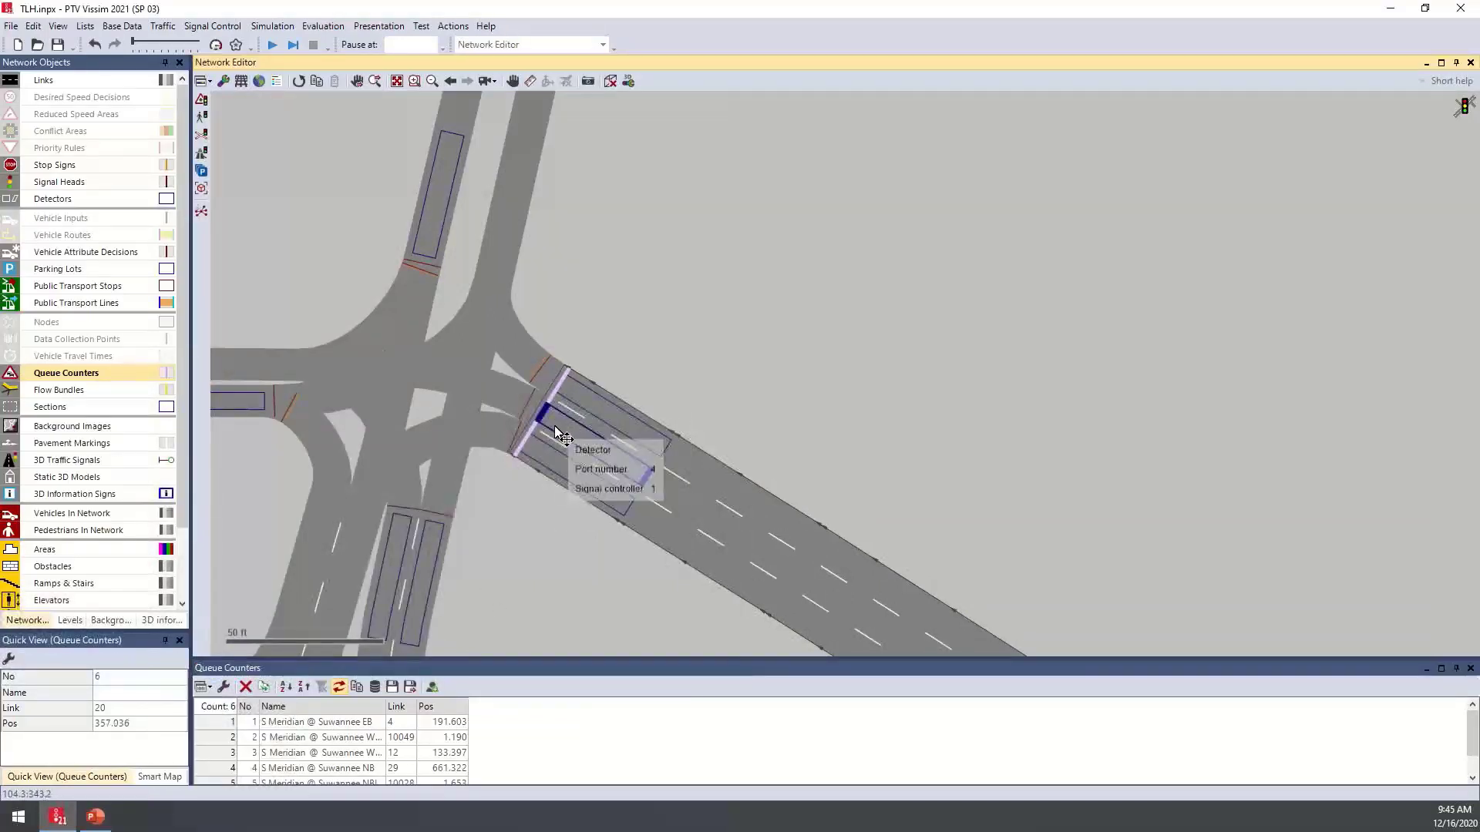
Deselect the queue counter and close the Queue Counters list
scroll(558, 447, down, 1)
right_click(558, 453)
scroll(676, 473, down, 3)
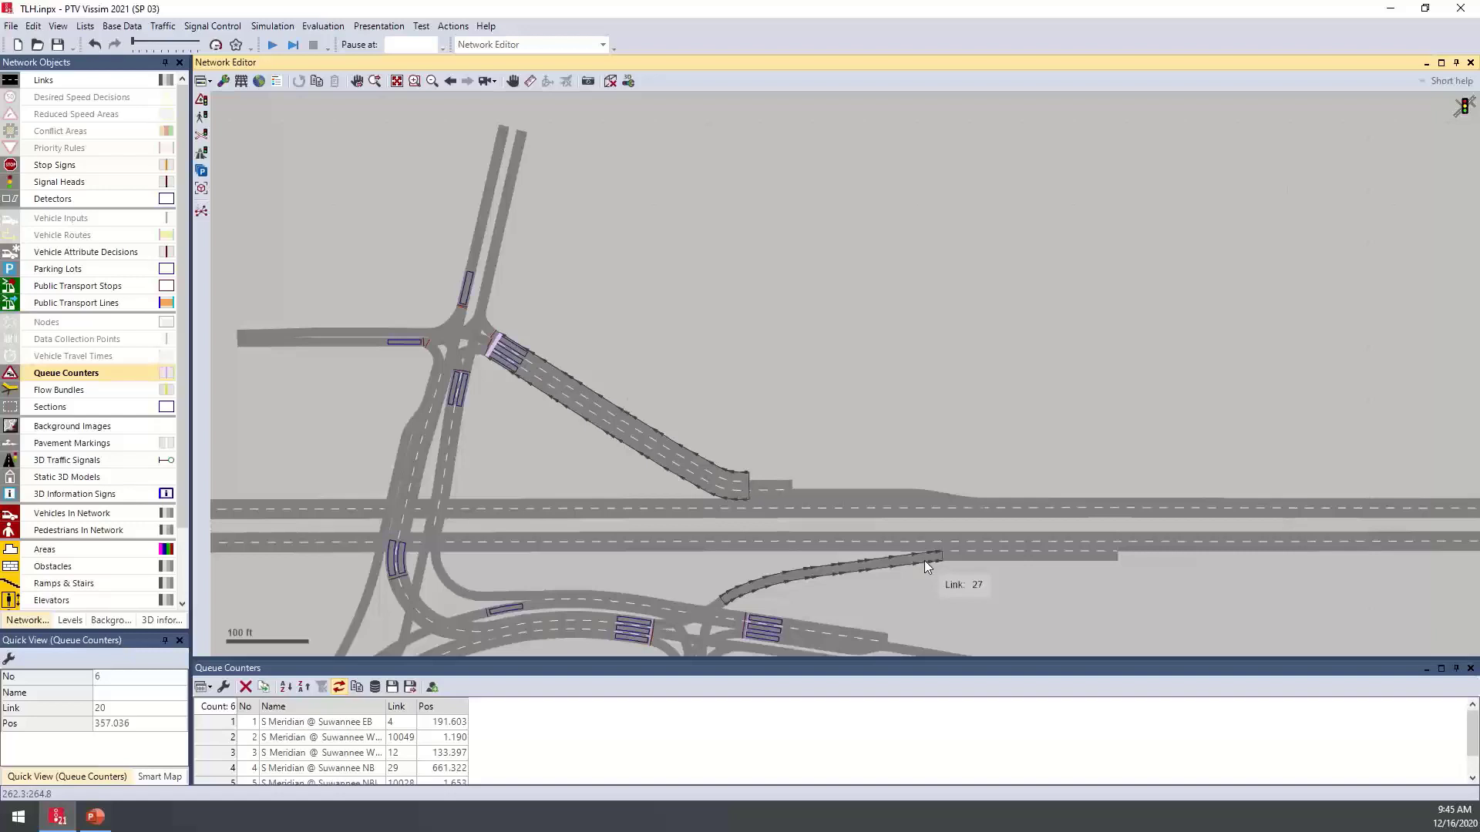
click(1470, 668)
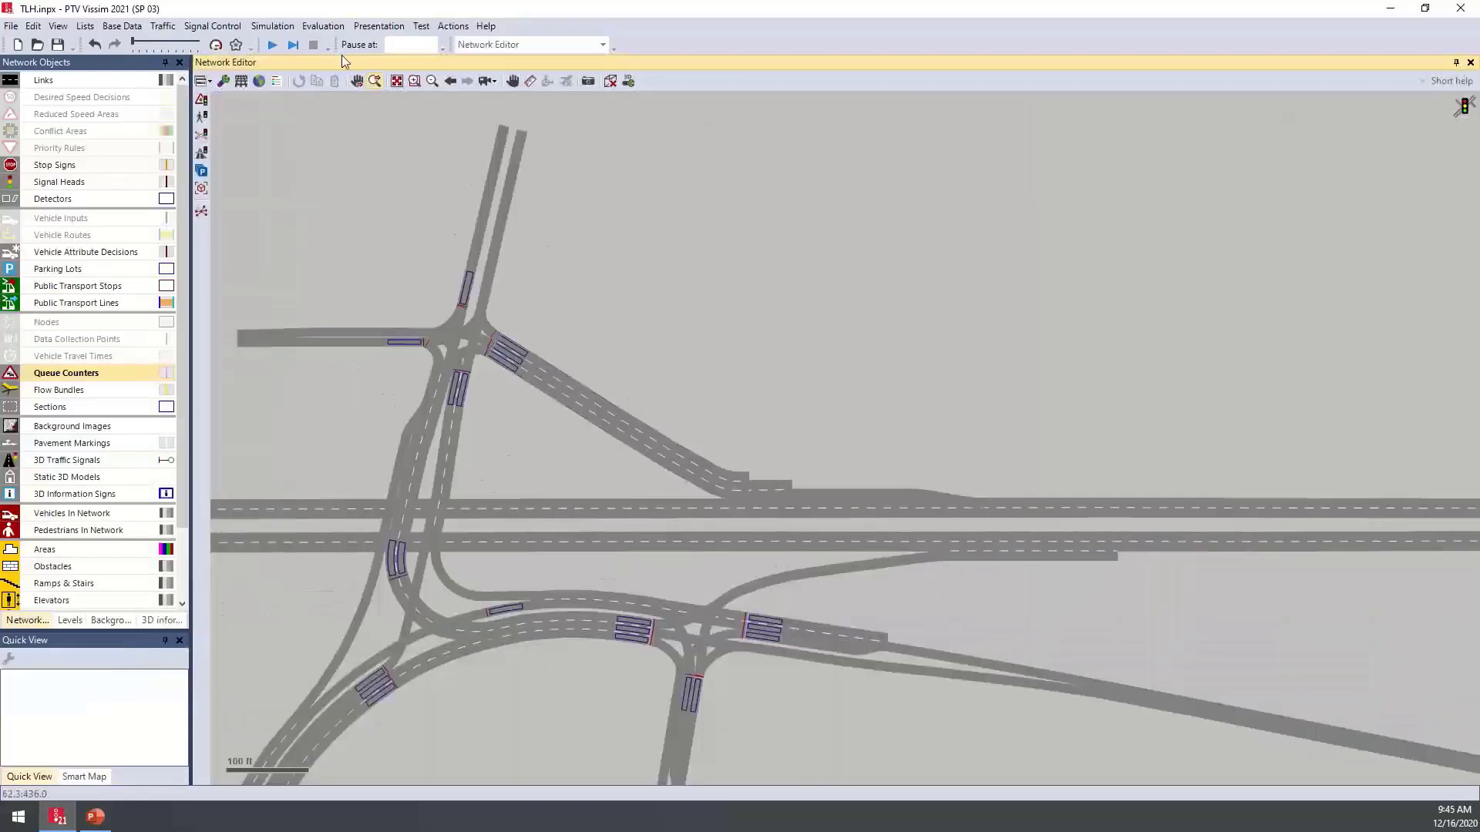
Review the evaluation configuration's queue counter collection times and result management settings, leaving without changes
click(322, 31)
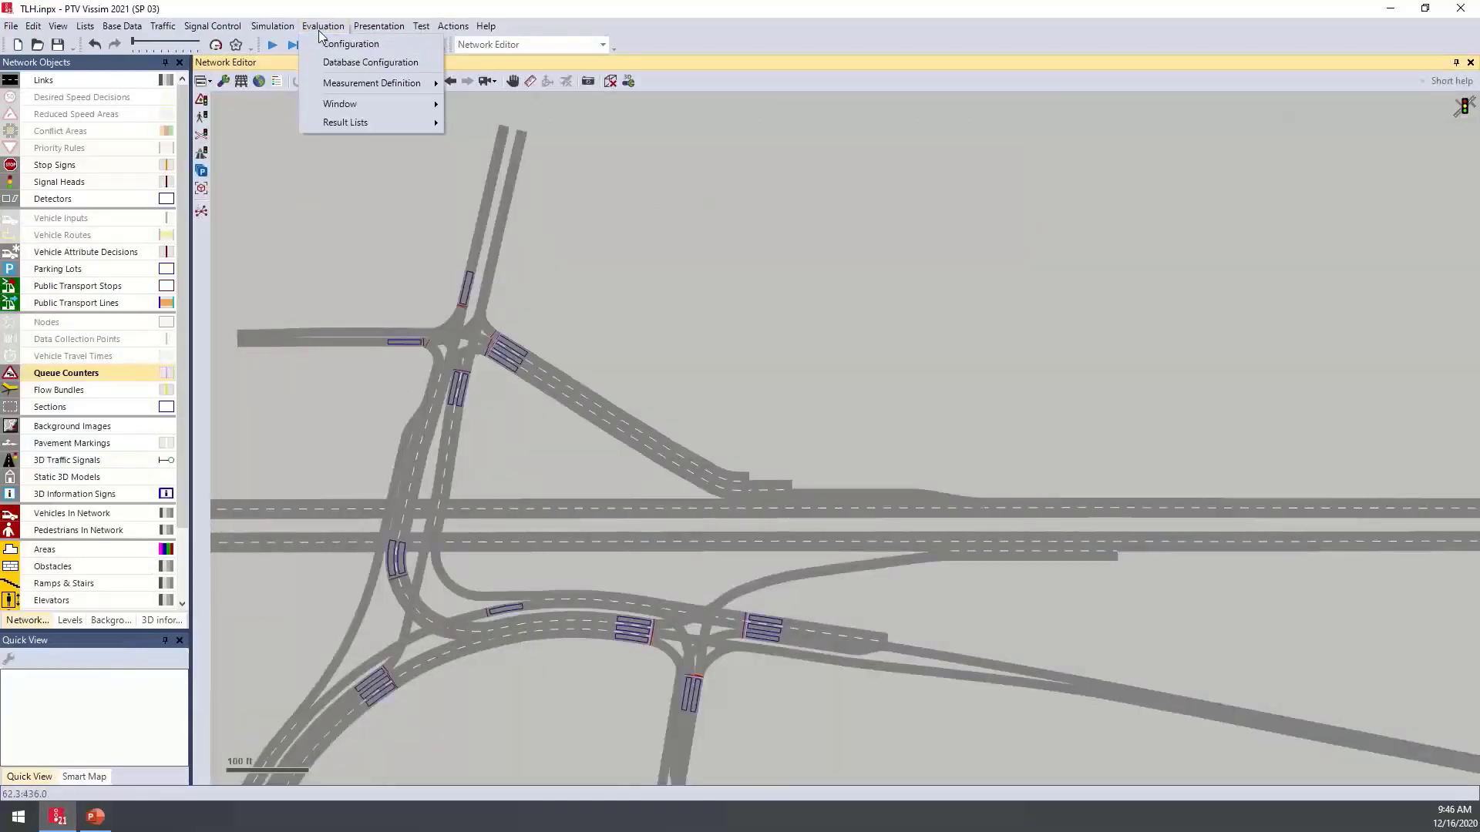
click(384, 45)
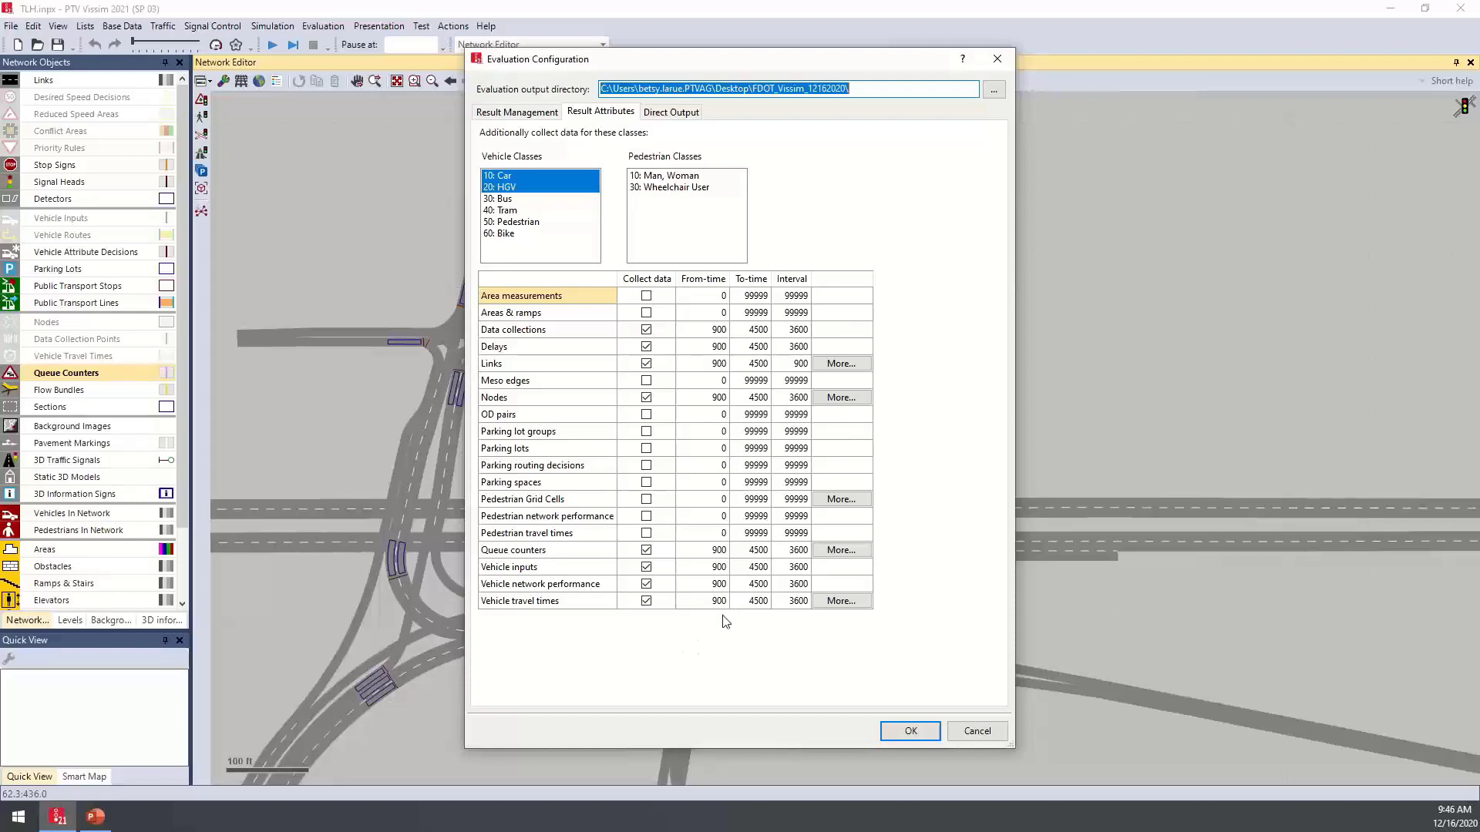
click(715, 552)
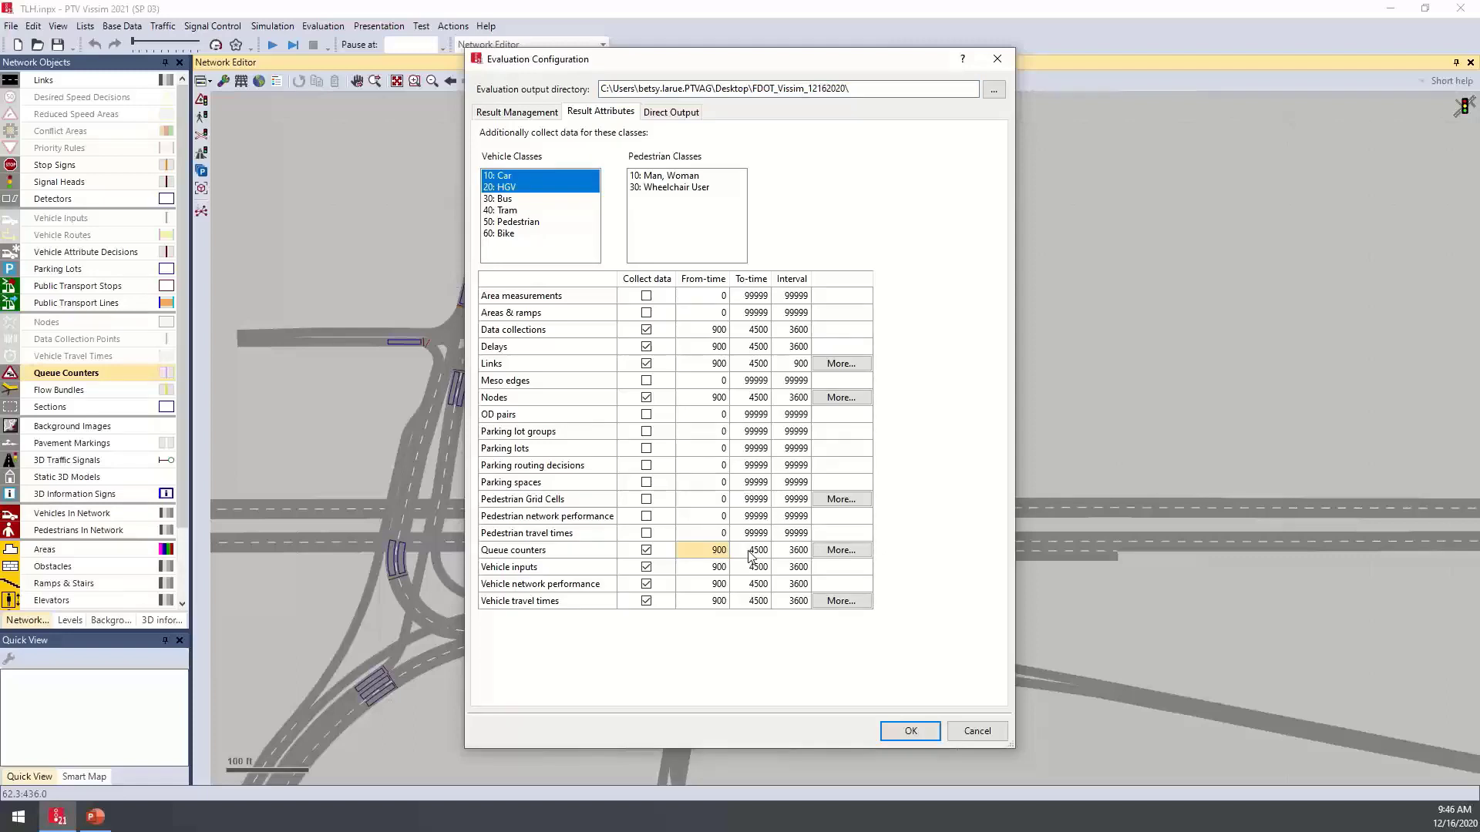
click(749, 551)
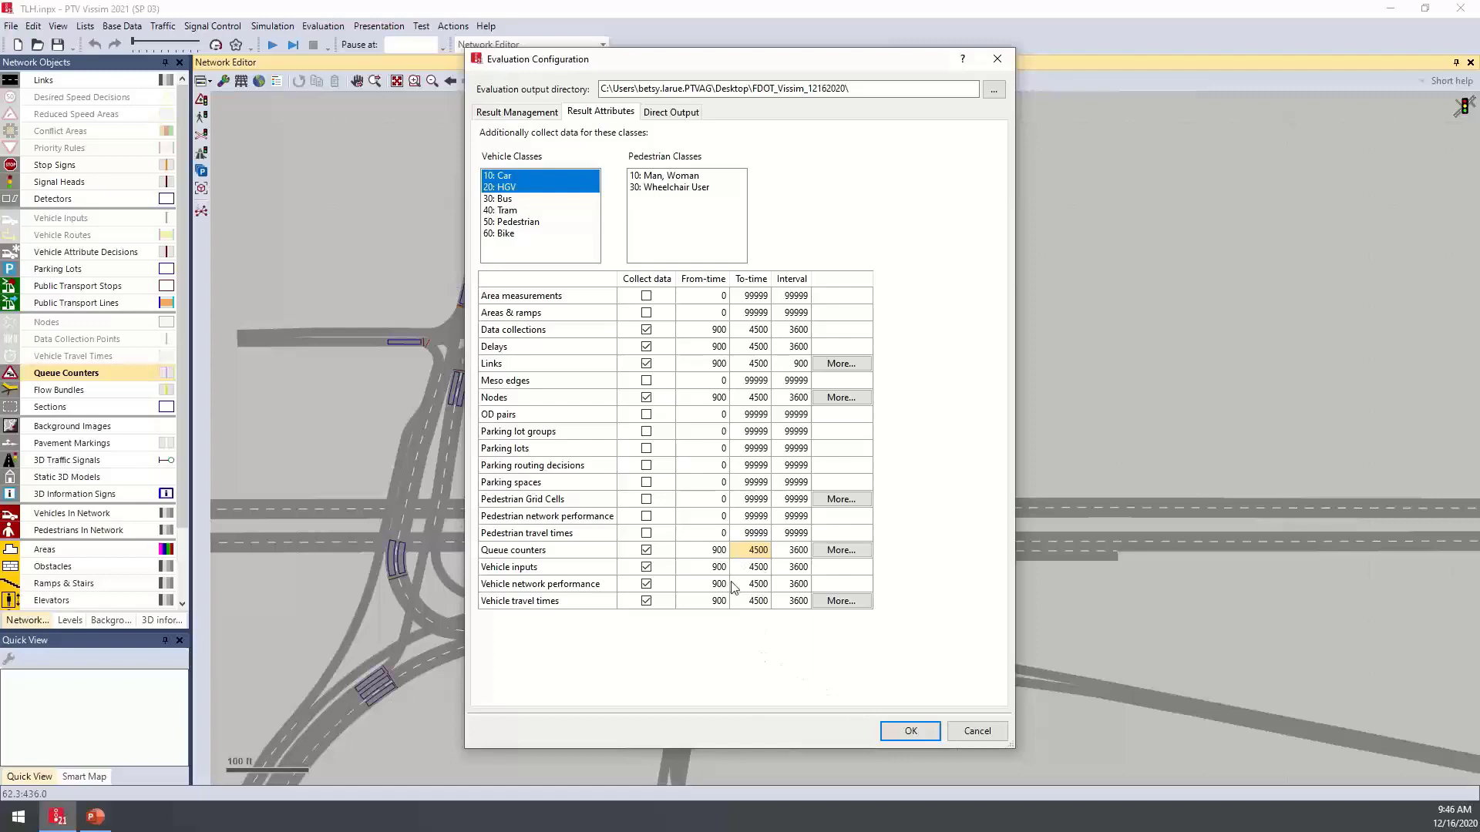
click(527, 114)
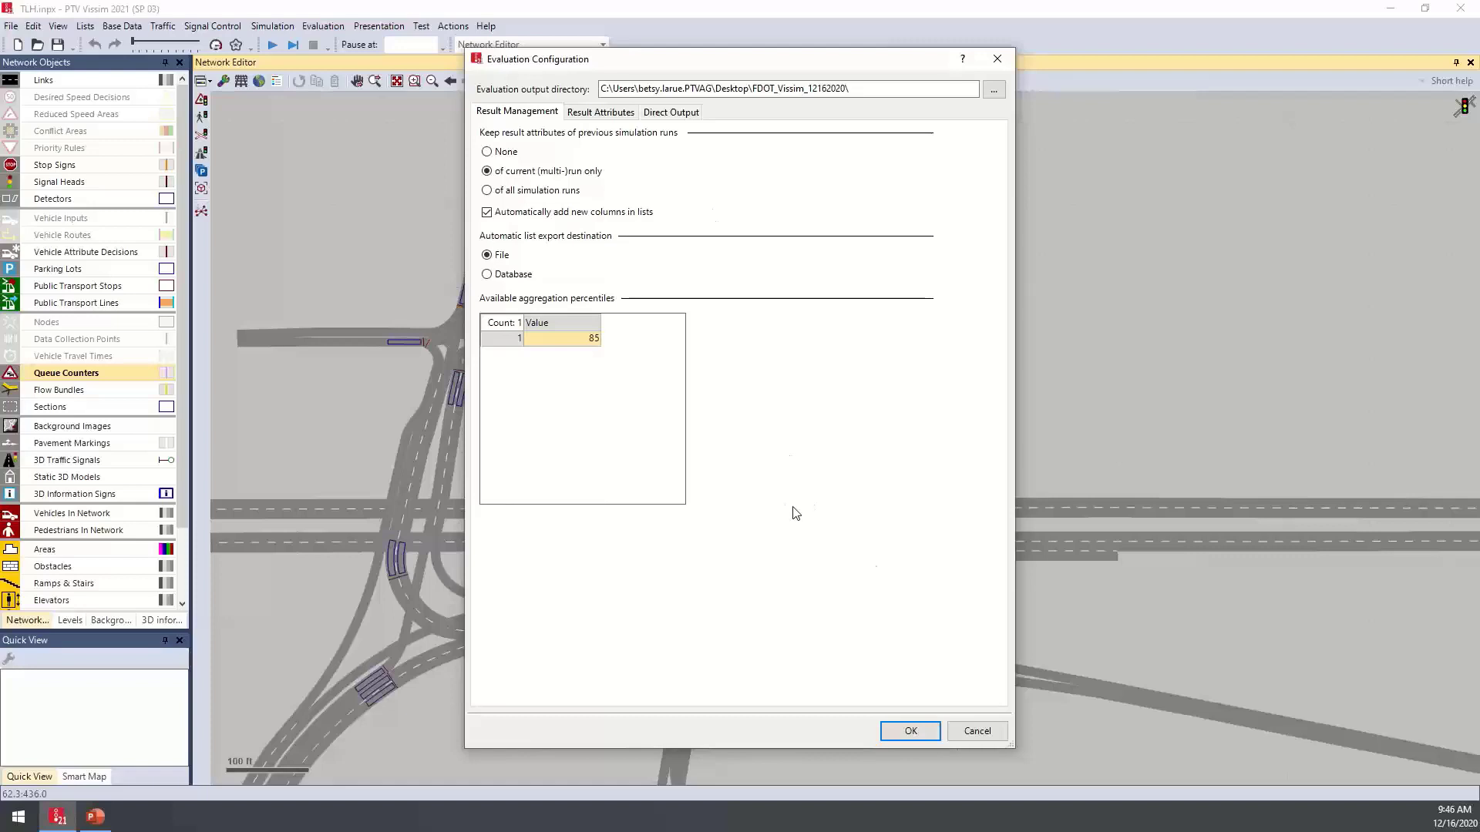
click(969, 735)
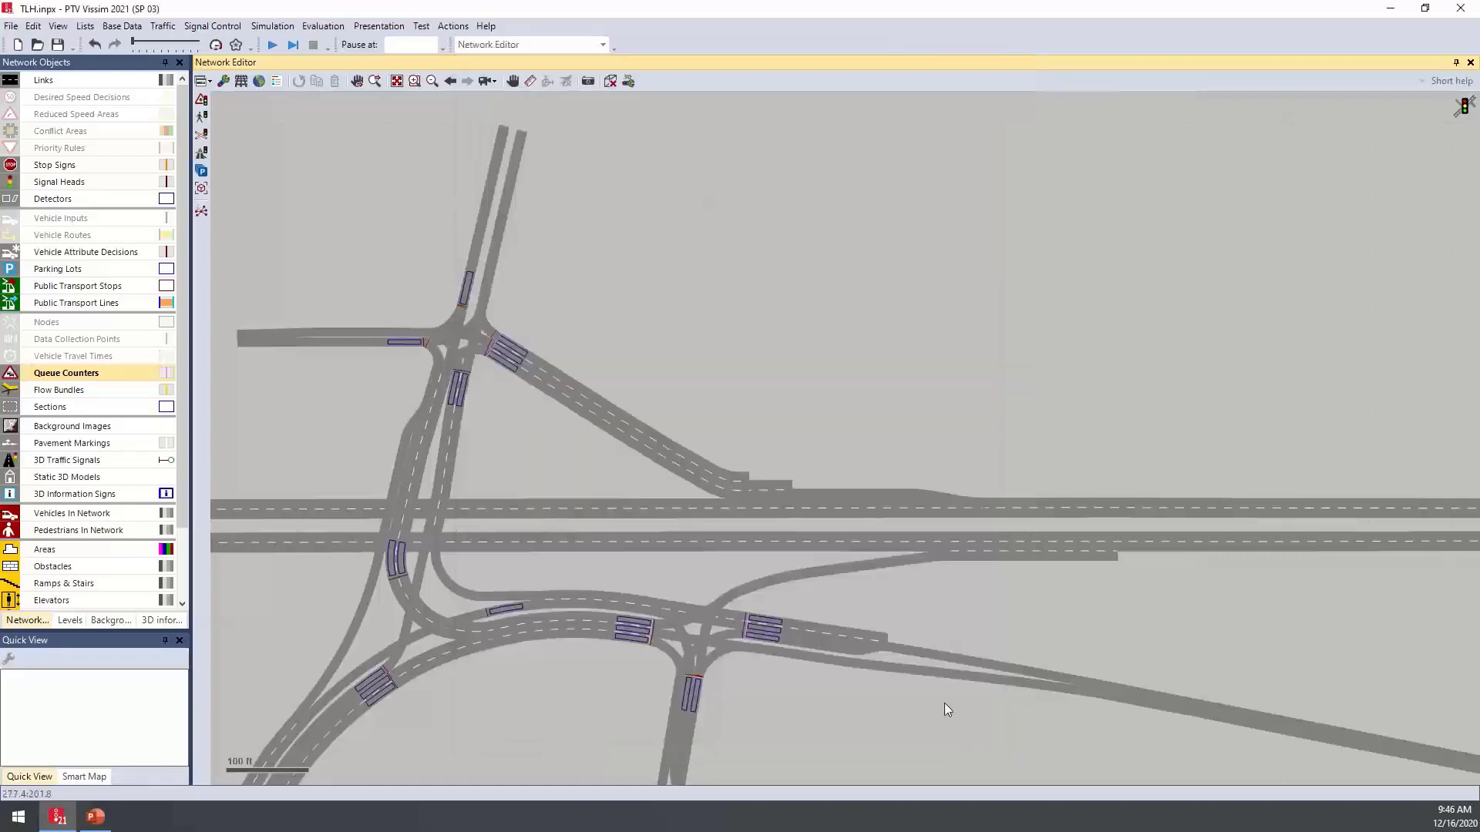
Review the simulation parameters, especially the period and number of runs, and accept them as they are
click(282, 28)
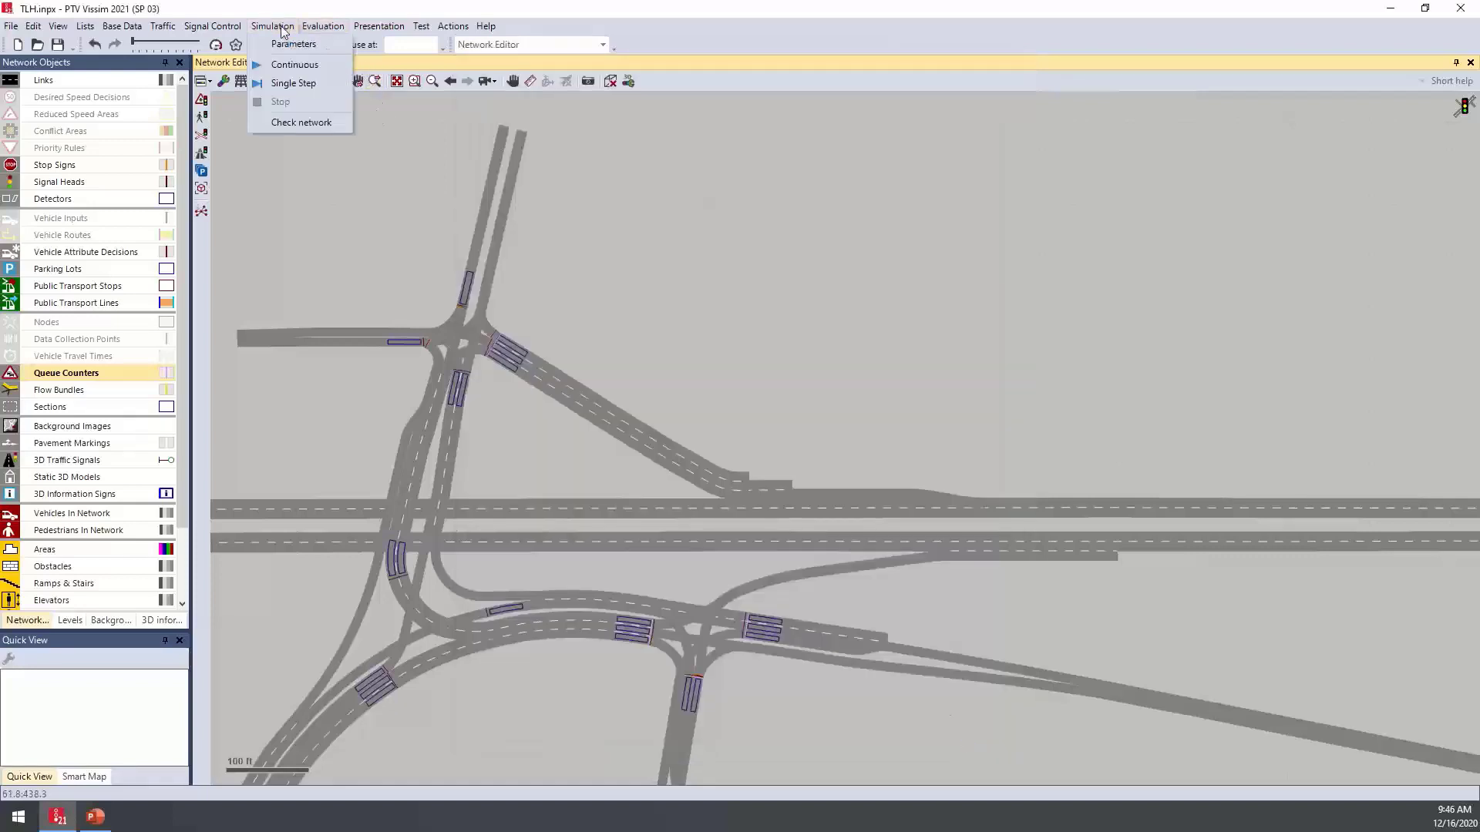
click(324, 45)
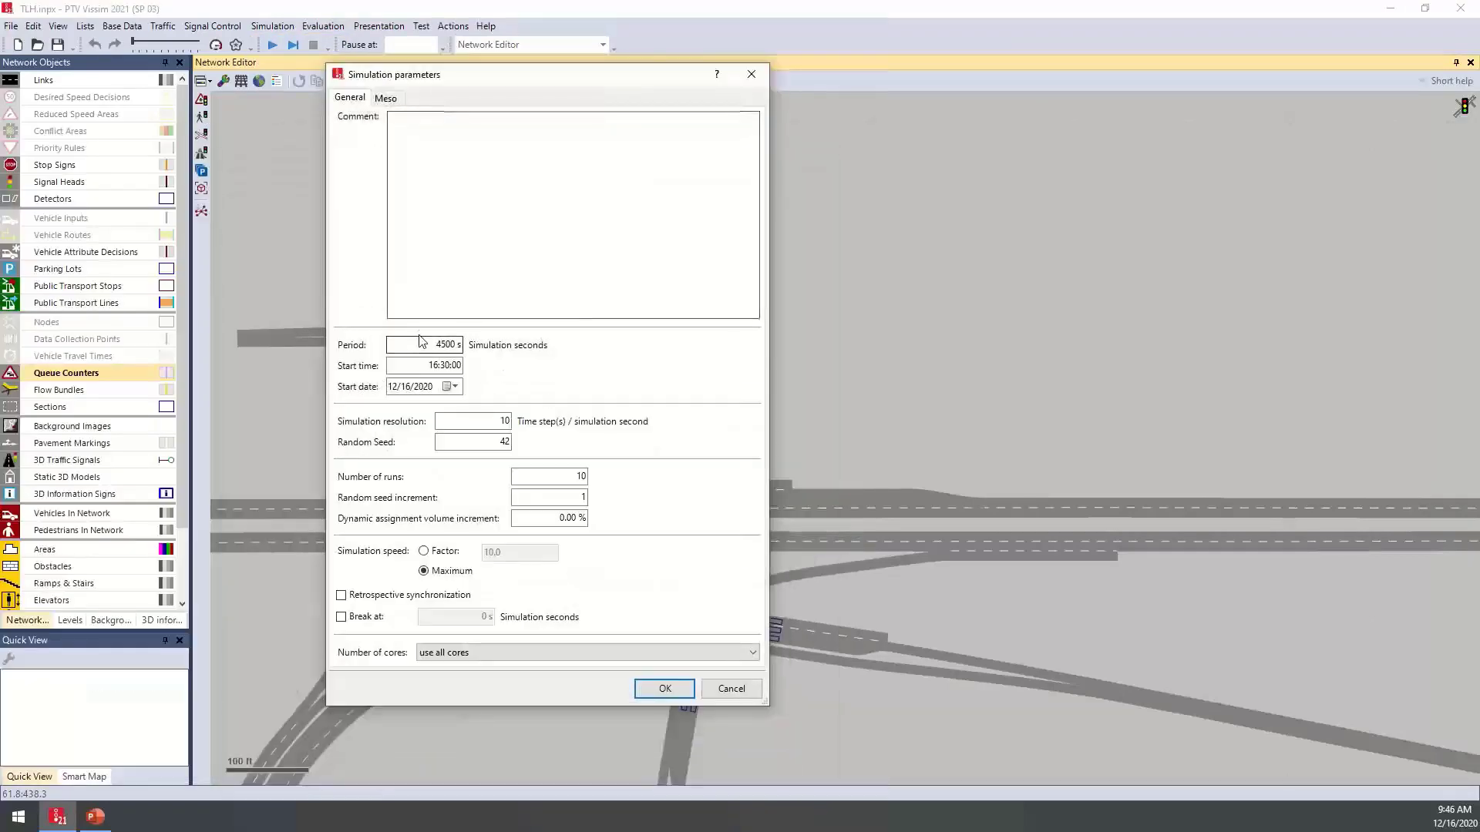
click(422, 343)
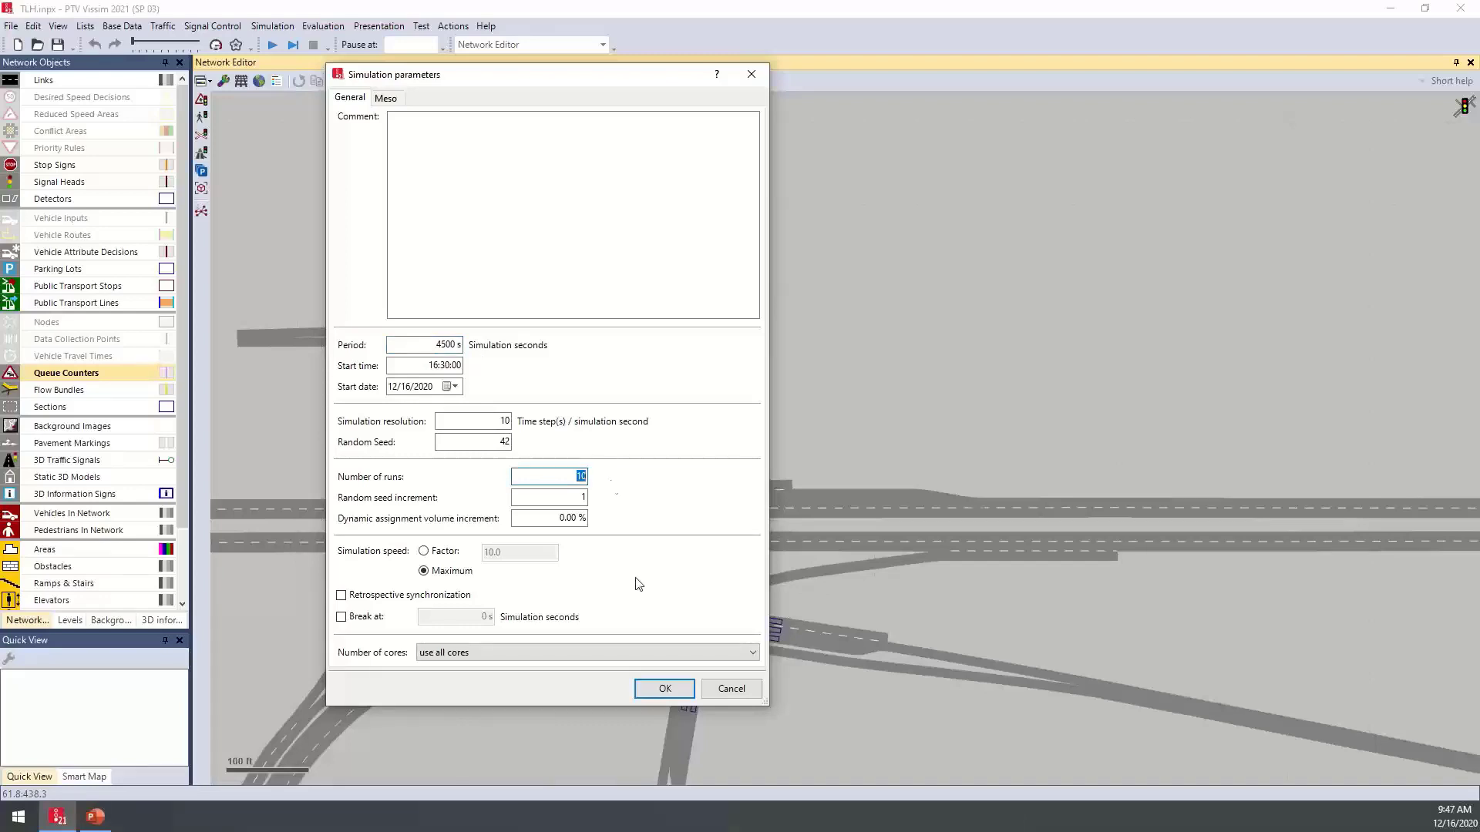
click(665, 689)
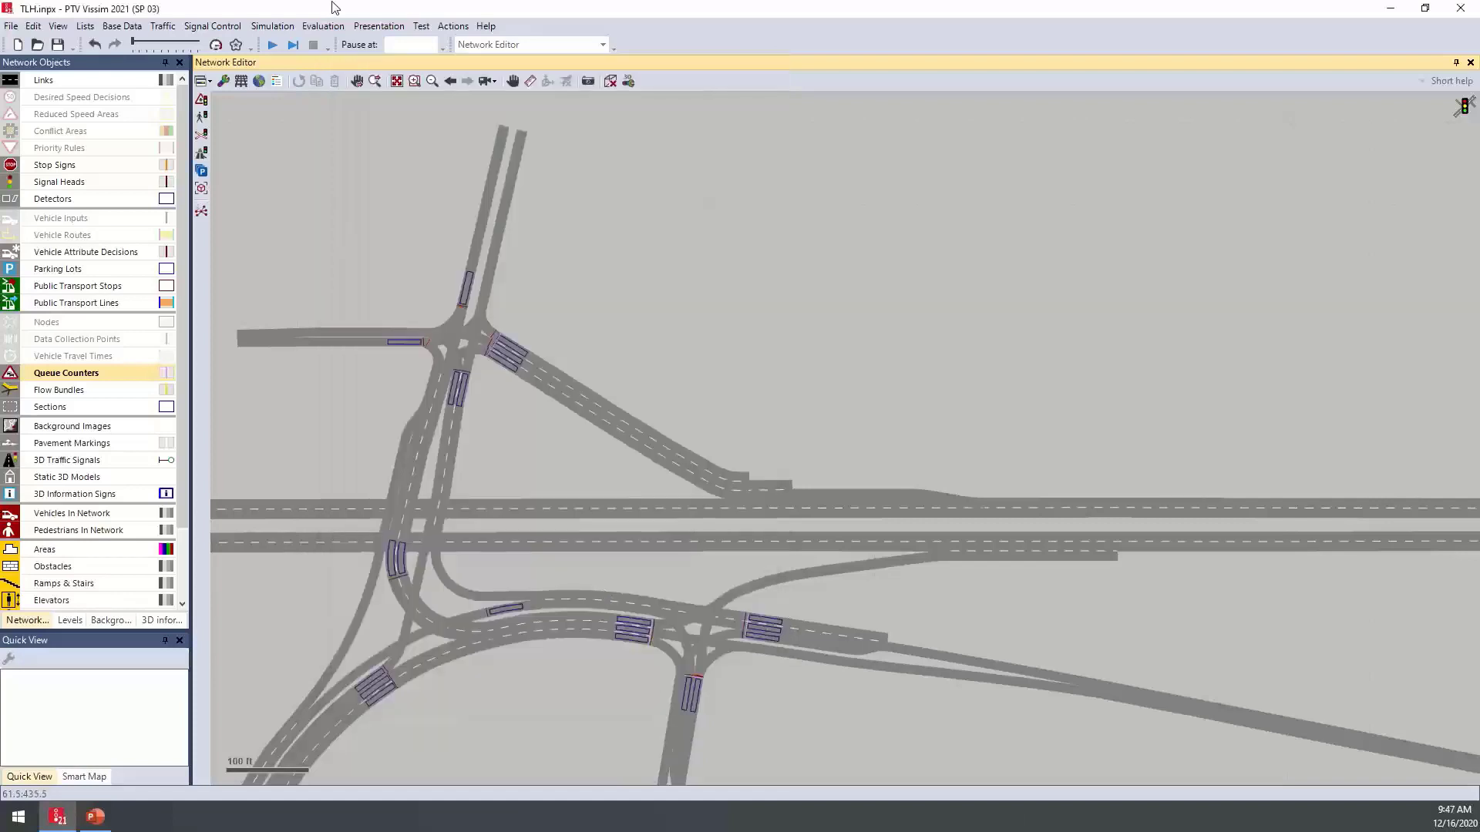
Start the continuous simulation without saving the network changes
click(274, 44)
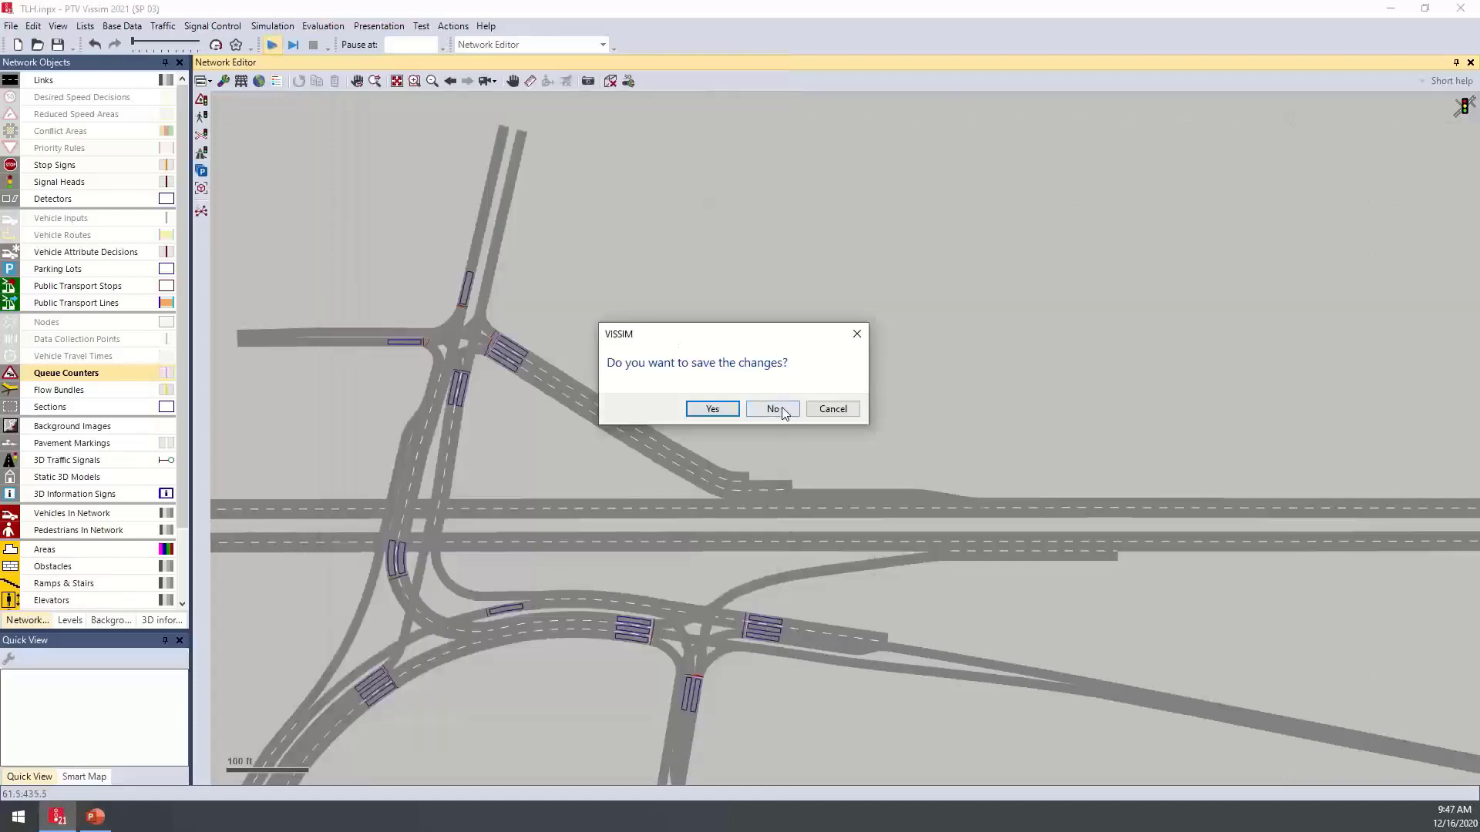
click(773, 409)
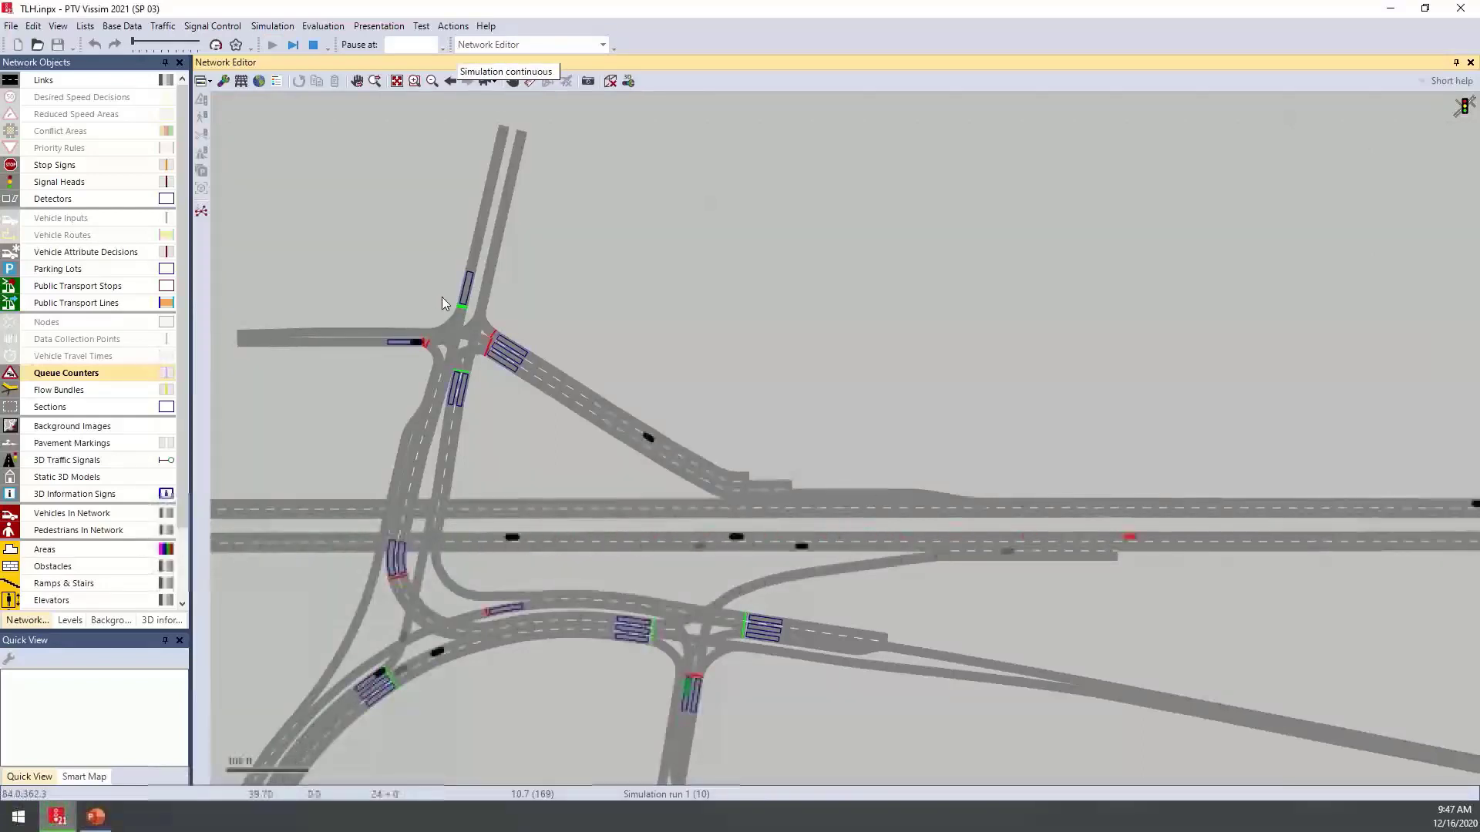
Show the Link Results list during the running simulation and enlarge it below the network view
click(337, 30)
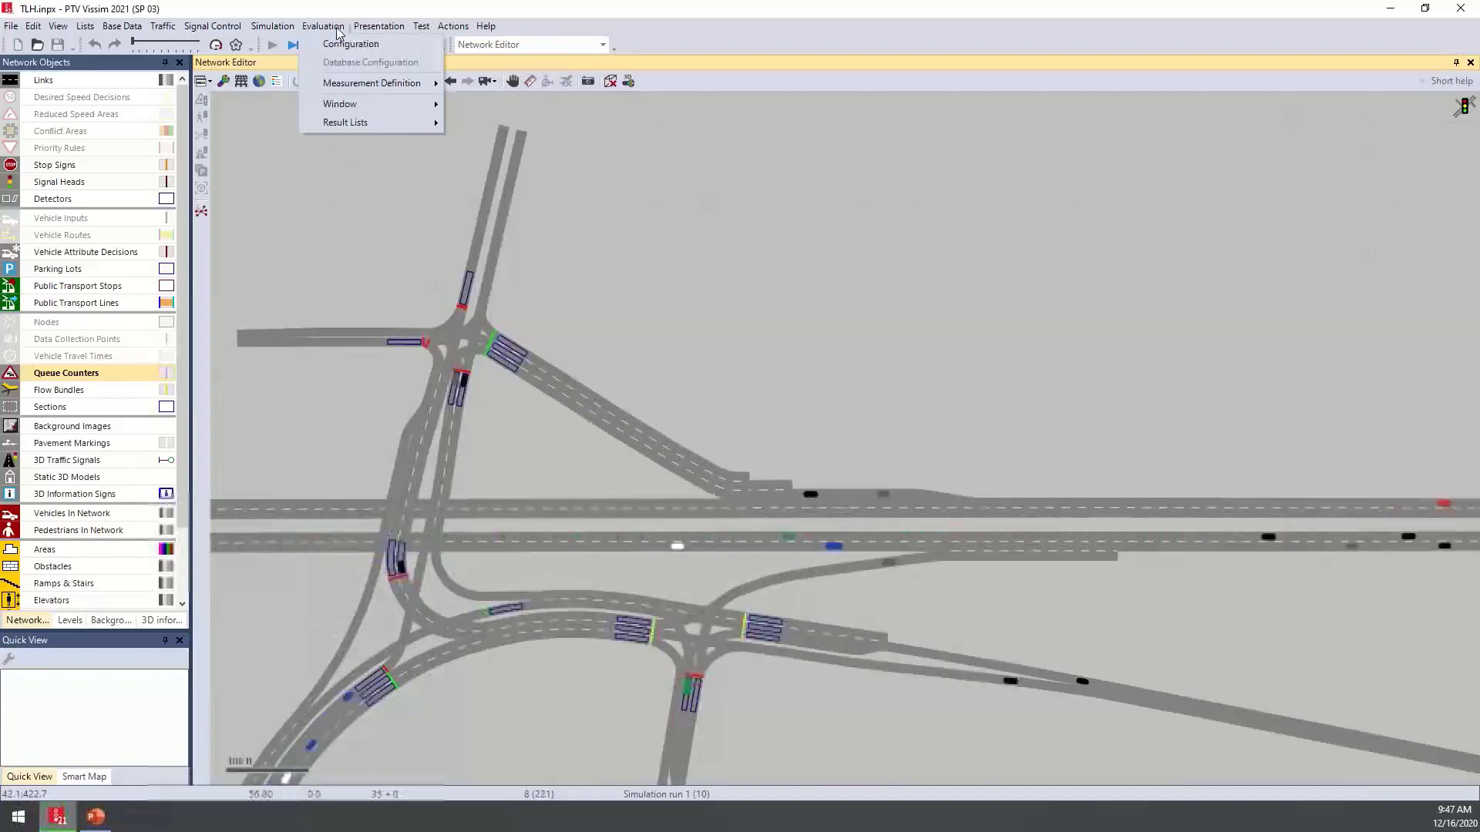
mouse_move(377, 124)
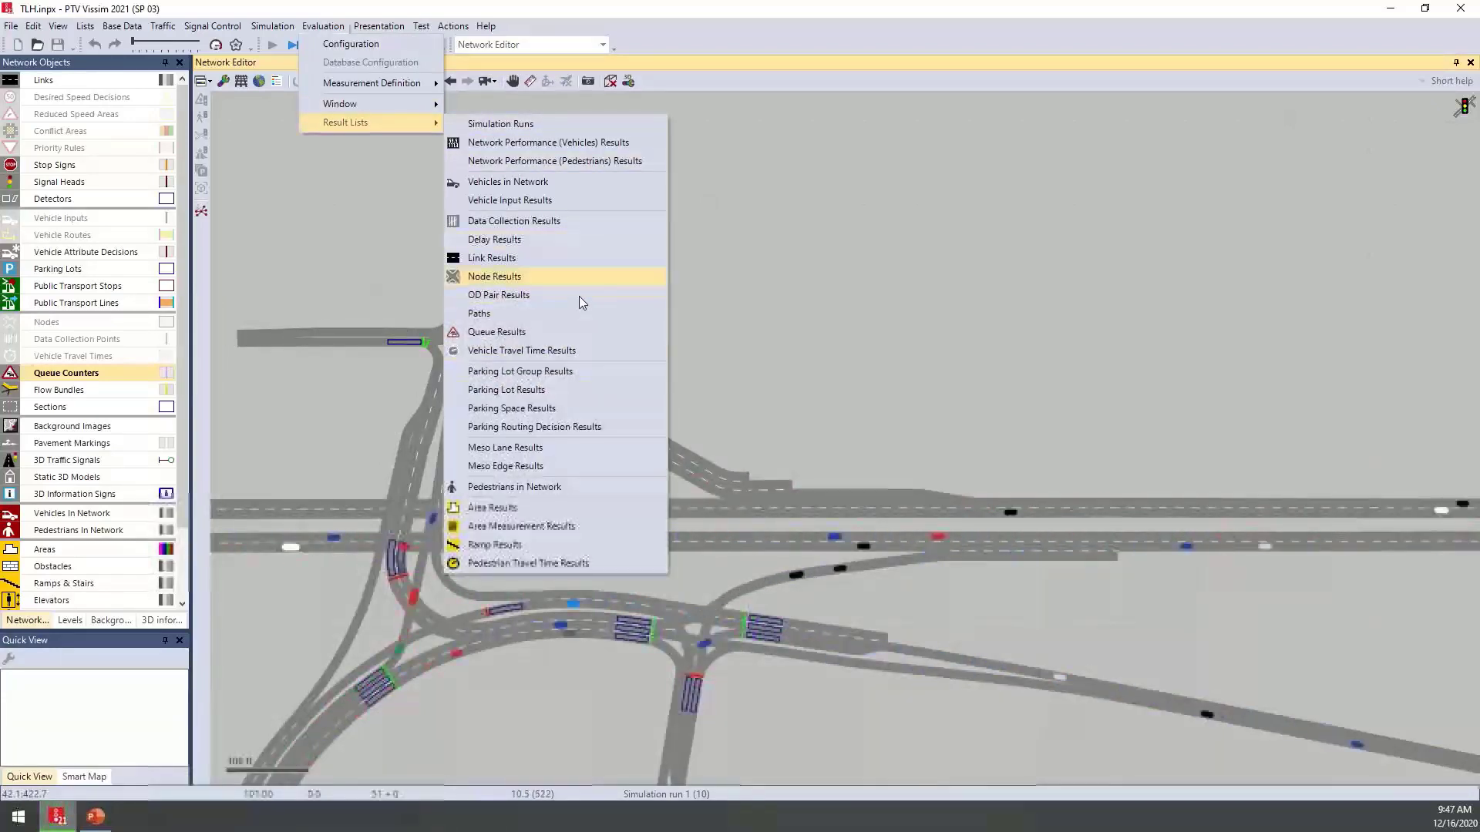
click(576, 257)
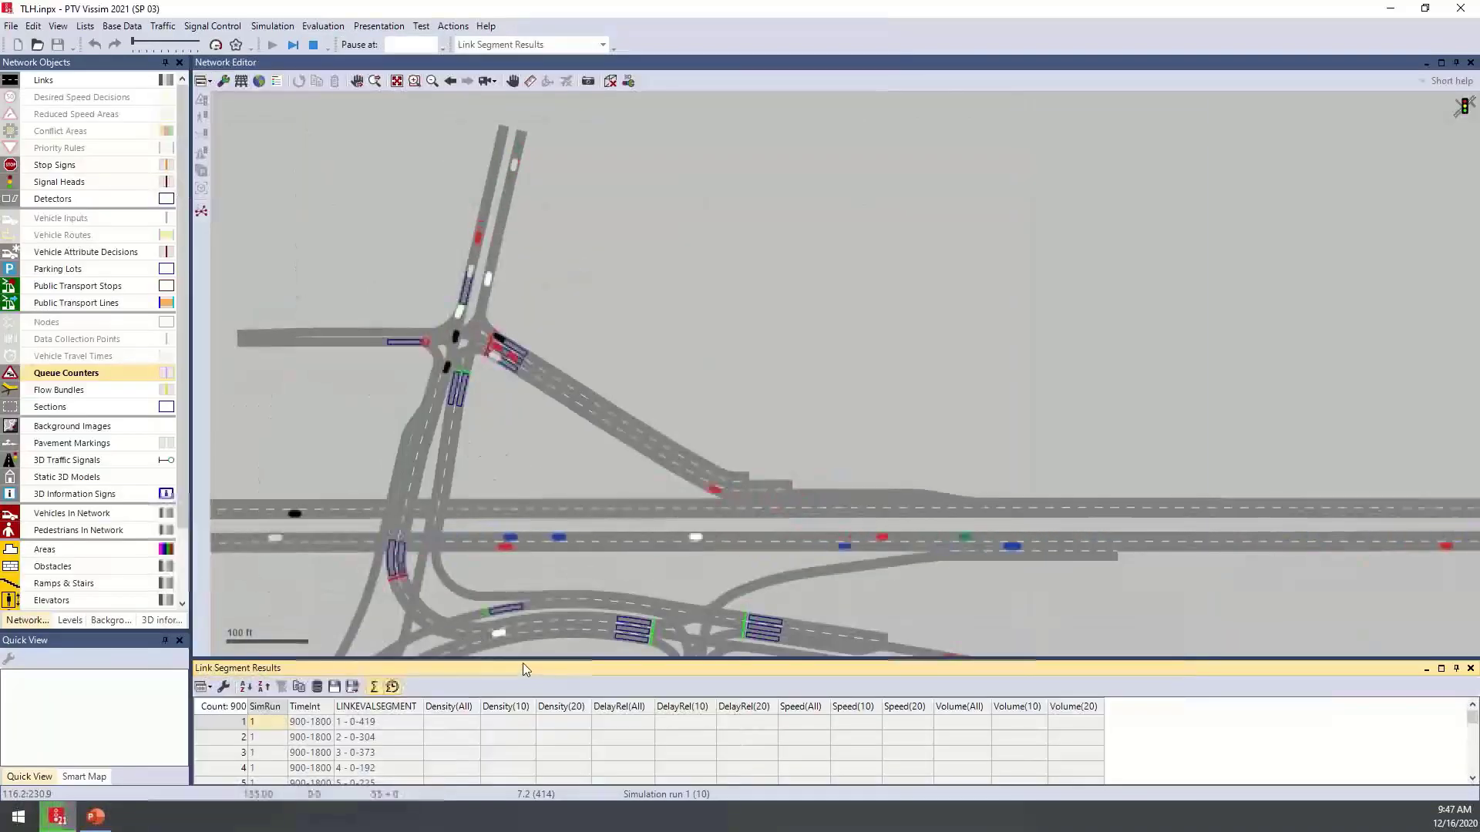
drag(523, 667, 539, 593)
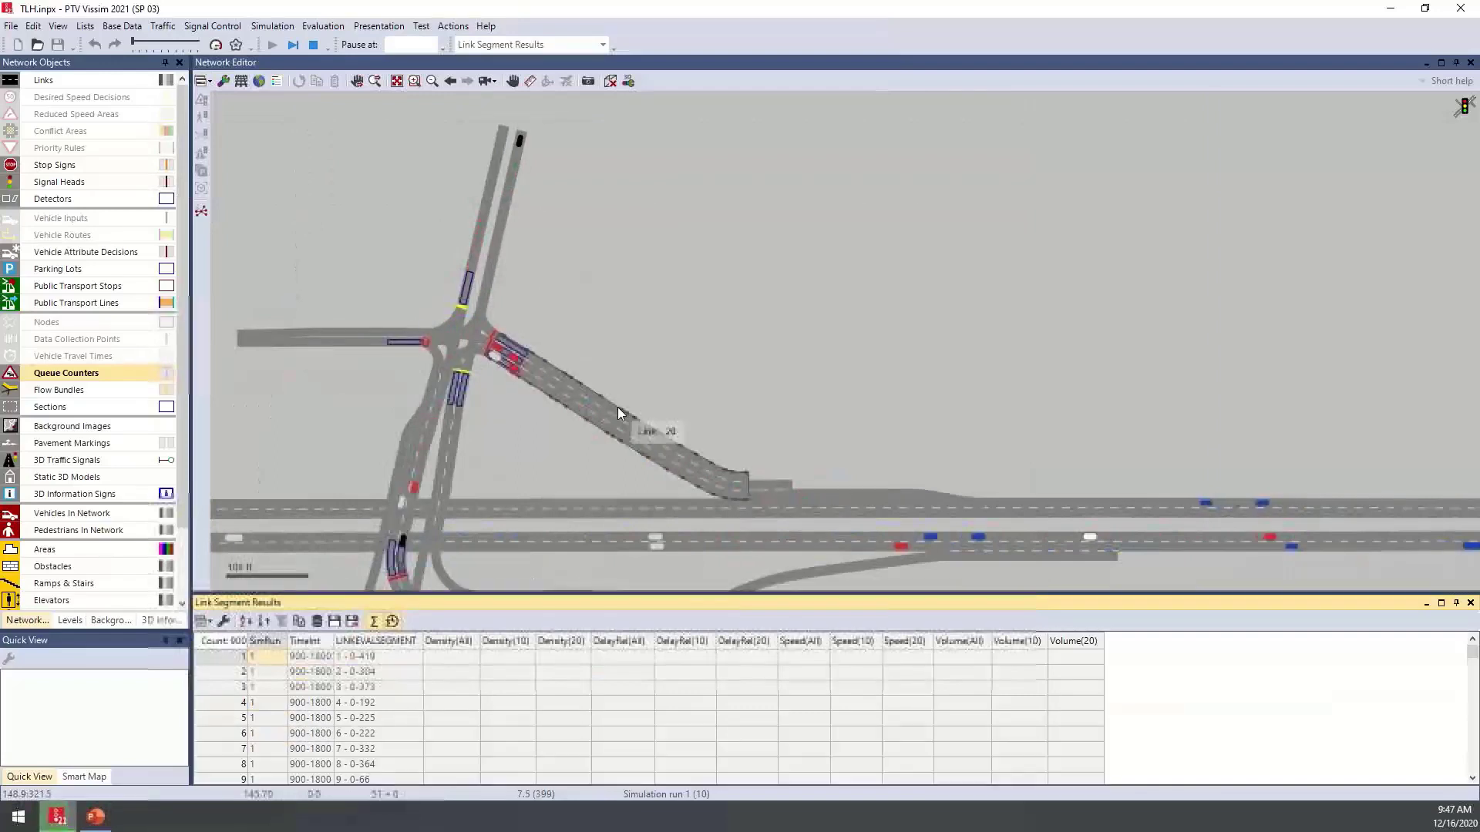
drag(618, 407, 590, 345)
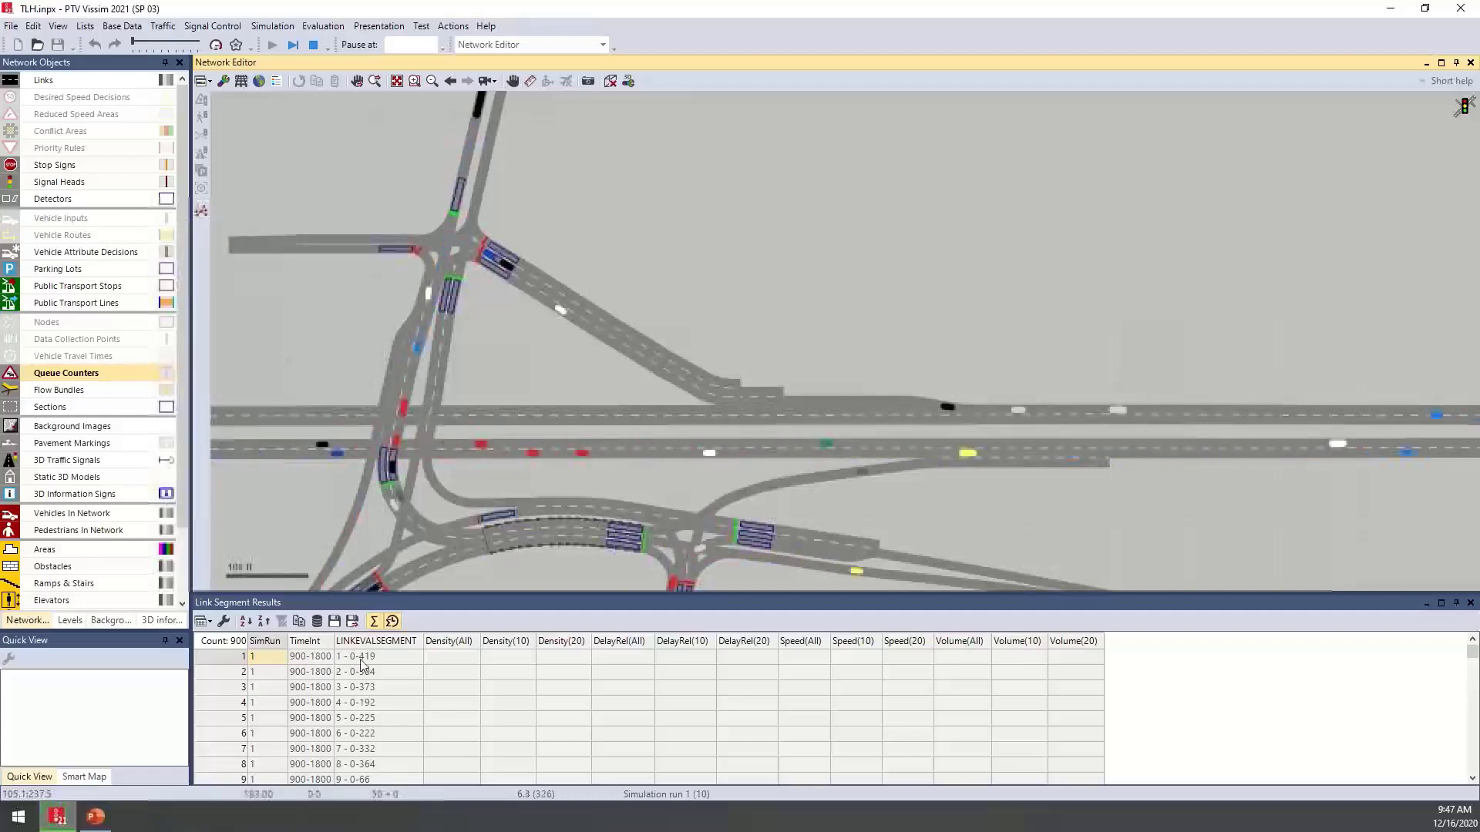
Examine the time intervals and link segments in the Link Segment Results, enlarging the list further and widening its TimeInt column
scroll(355, 665, down, 5)
scroll(373, 695, down, 7)
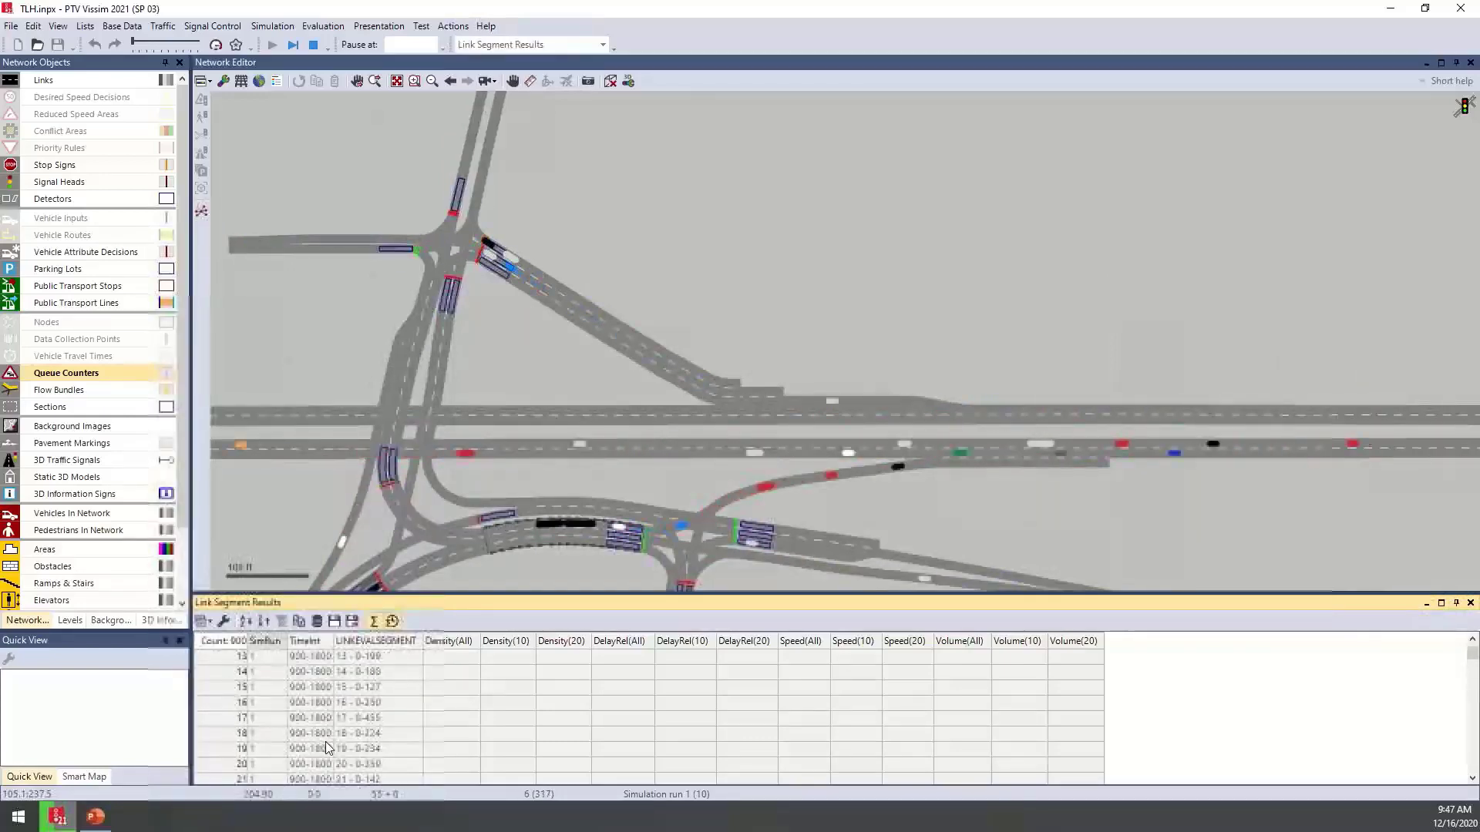
scroll(326, 743, up, 12)
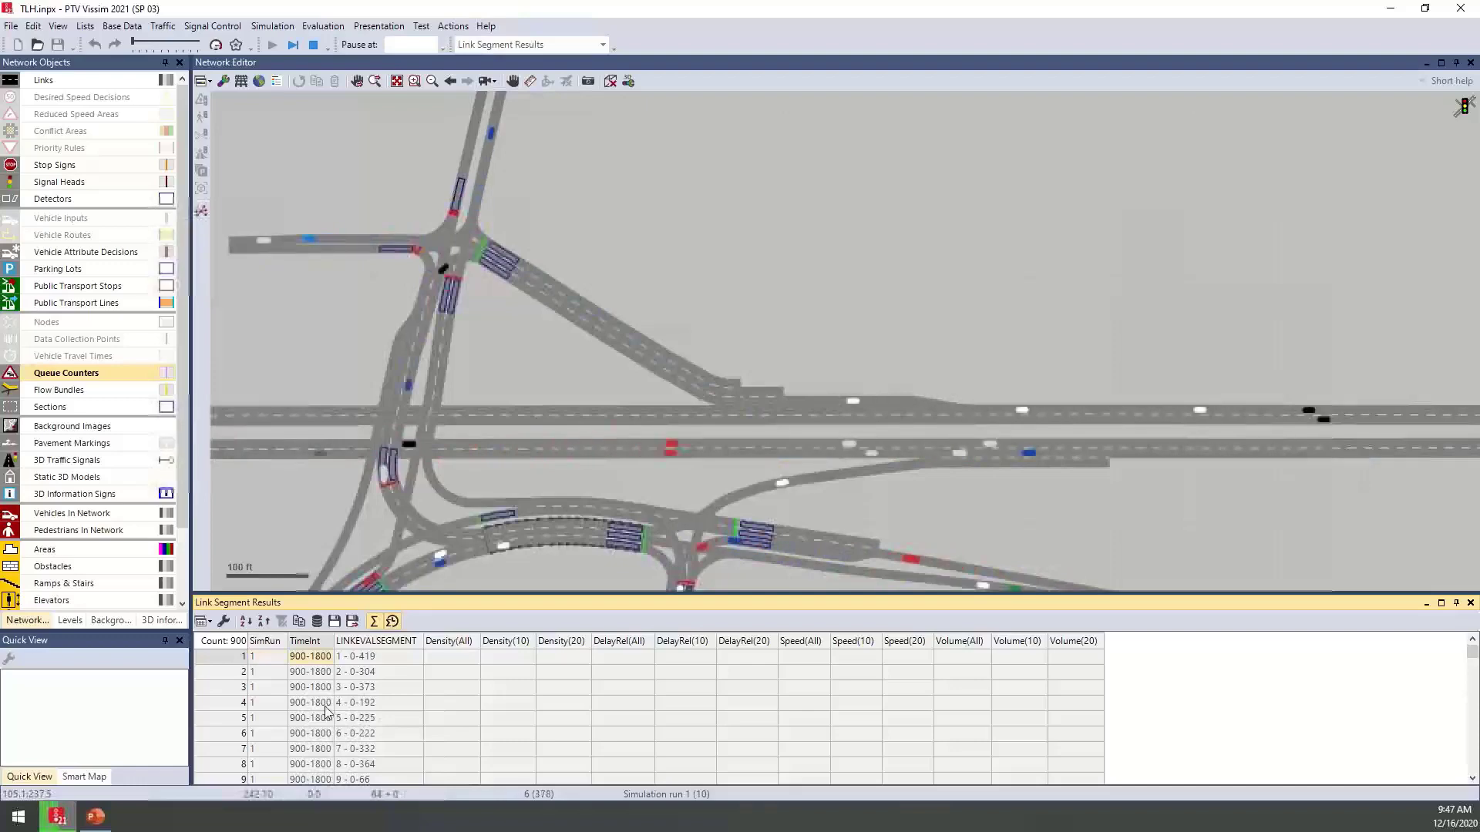
drag(383, 423, 382, 425)
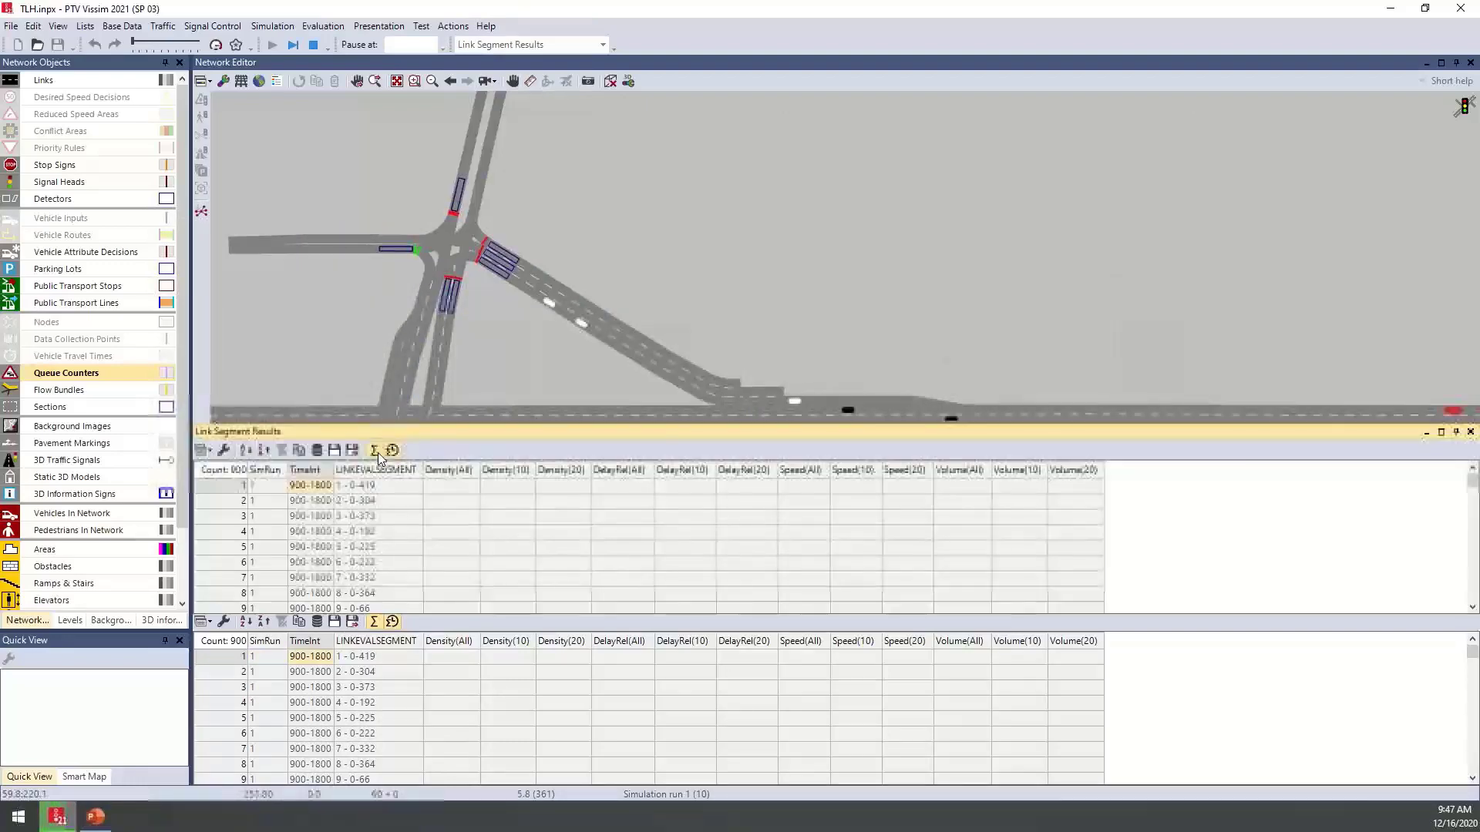
scroll(312, 719, down, 20)
scroll(312, 720, down, 12)
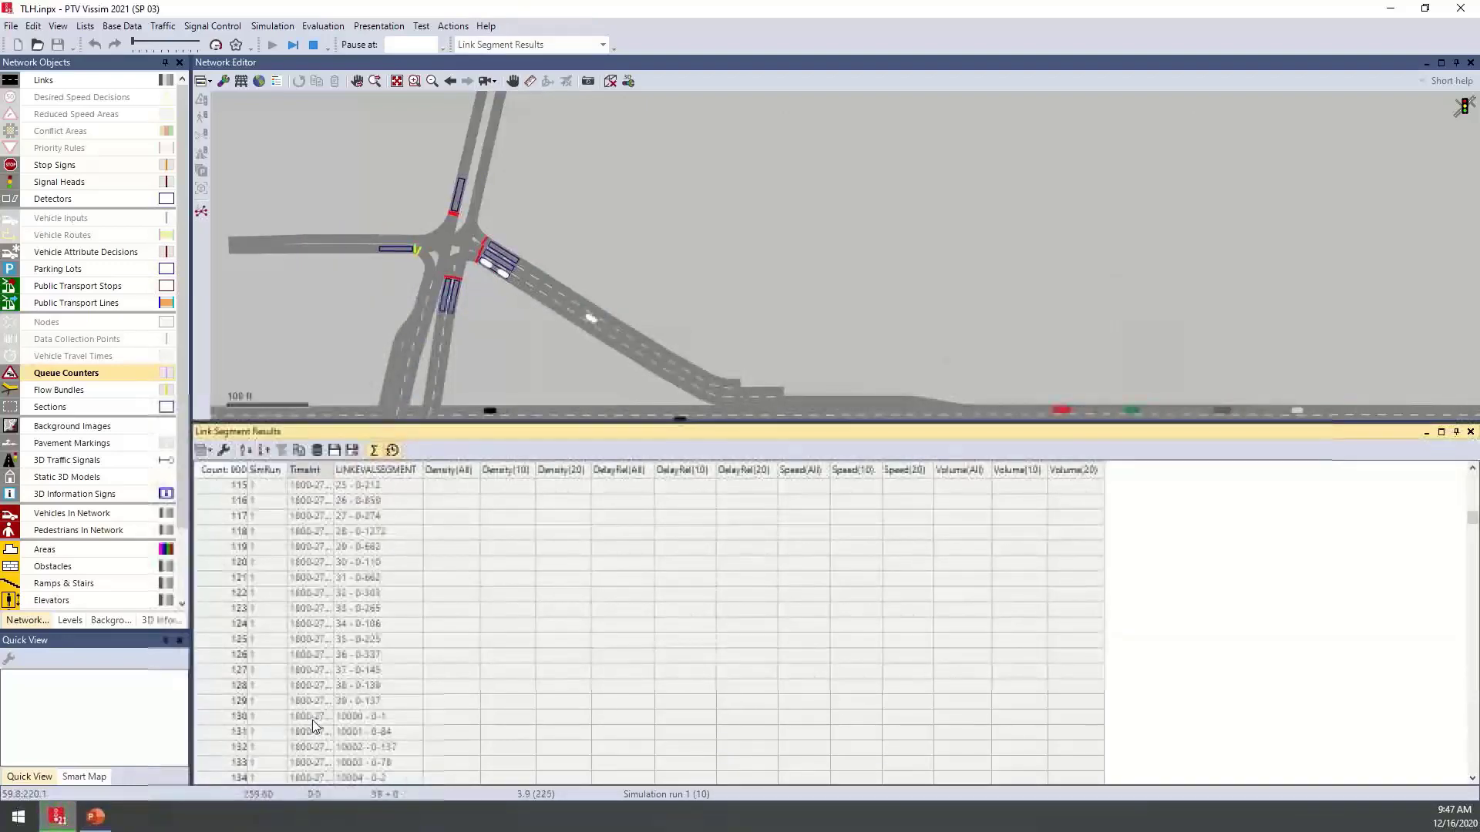
drag(333, 461, 372, 463)
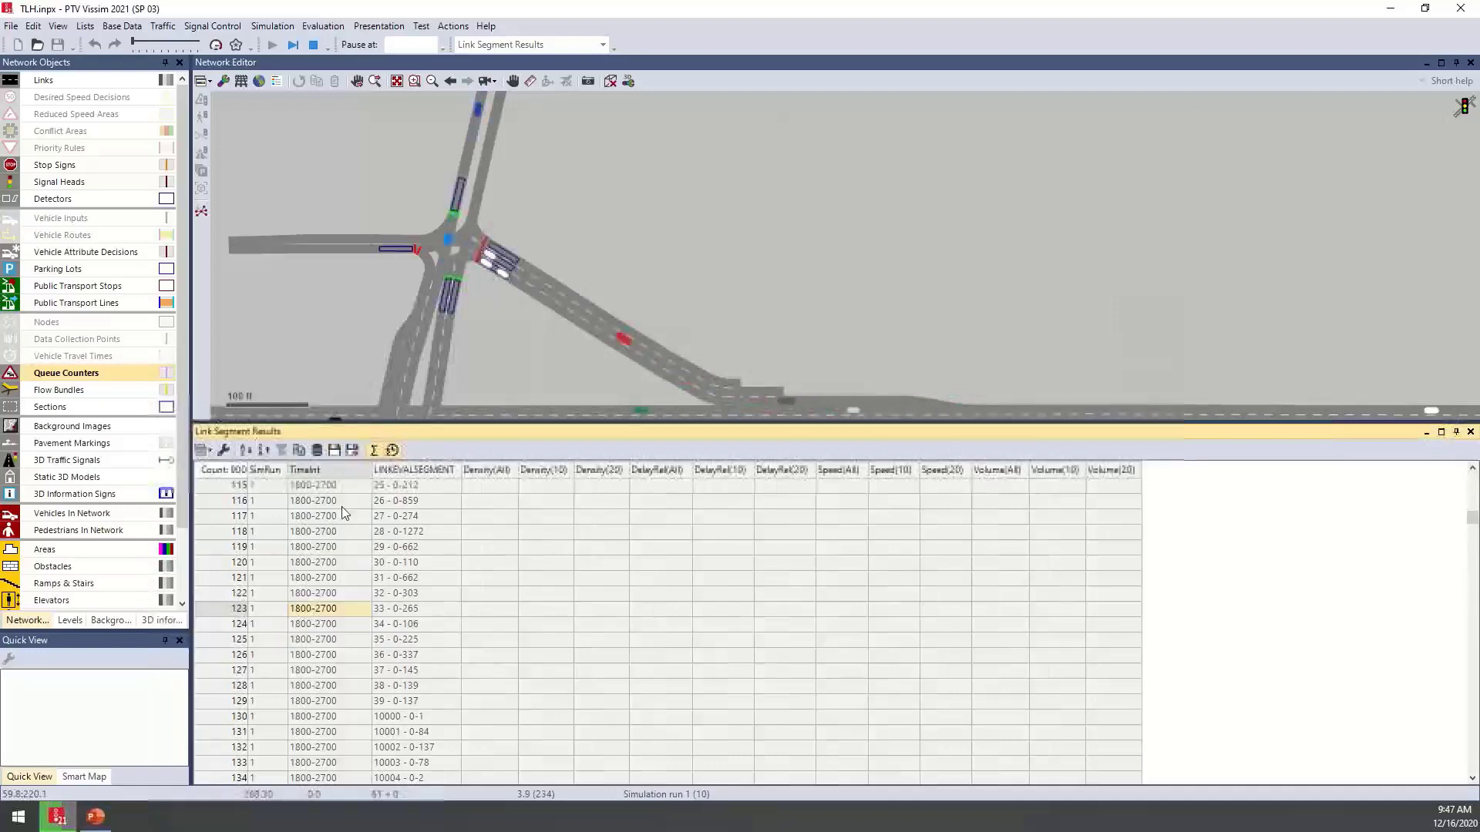
scroll(322, 719, up, 8)
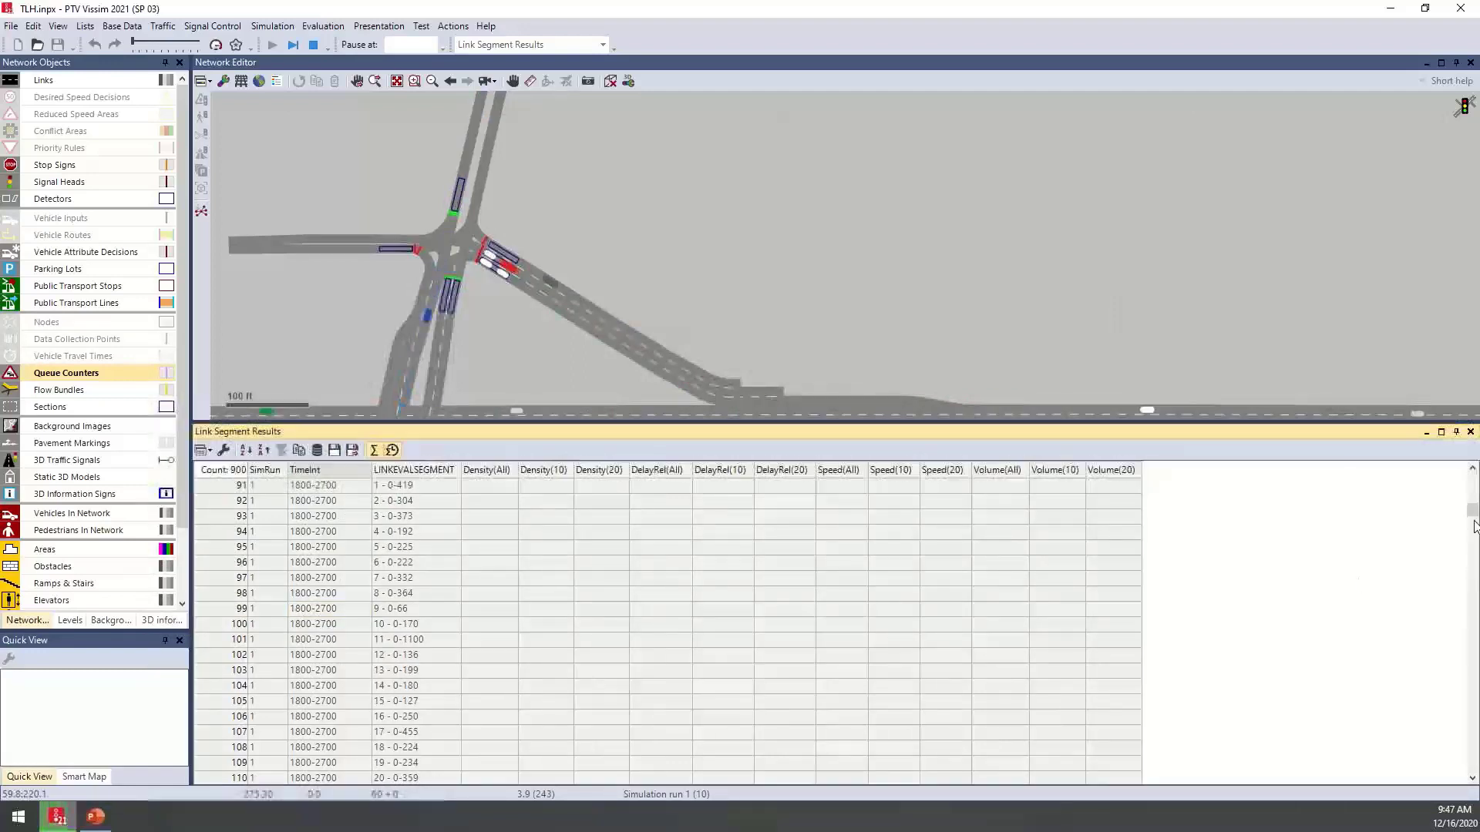
Run the simulation in Quick Mode past 900 seconds, restore the vehicle animation, and return to the first link segment results
click(216, 44)
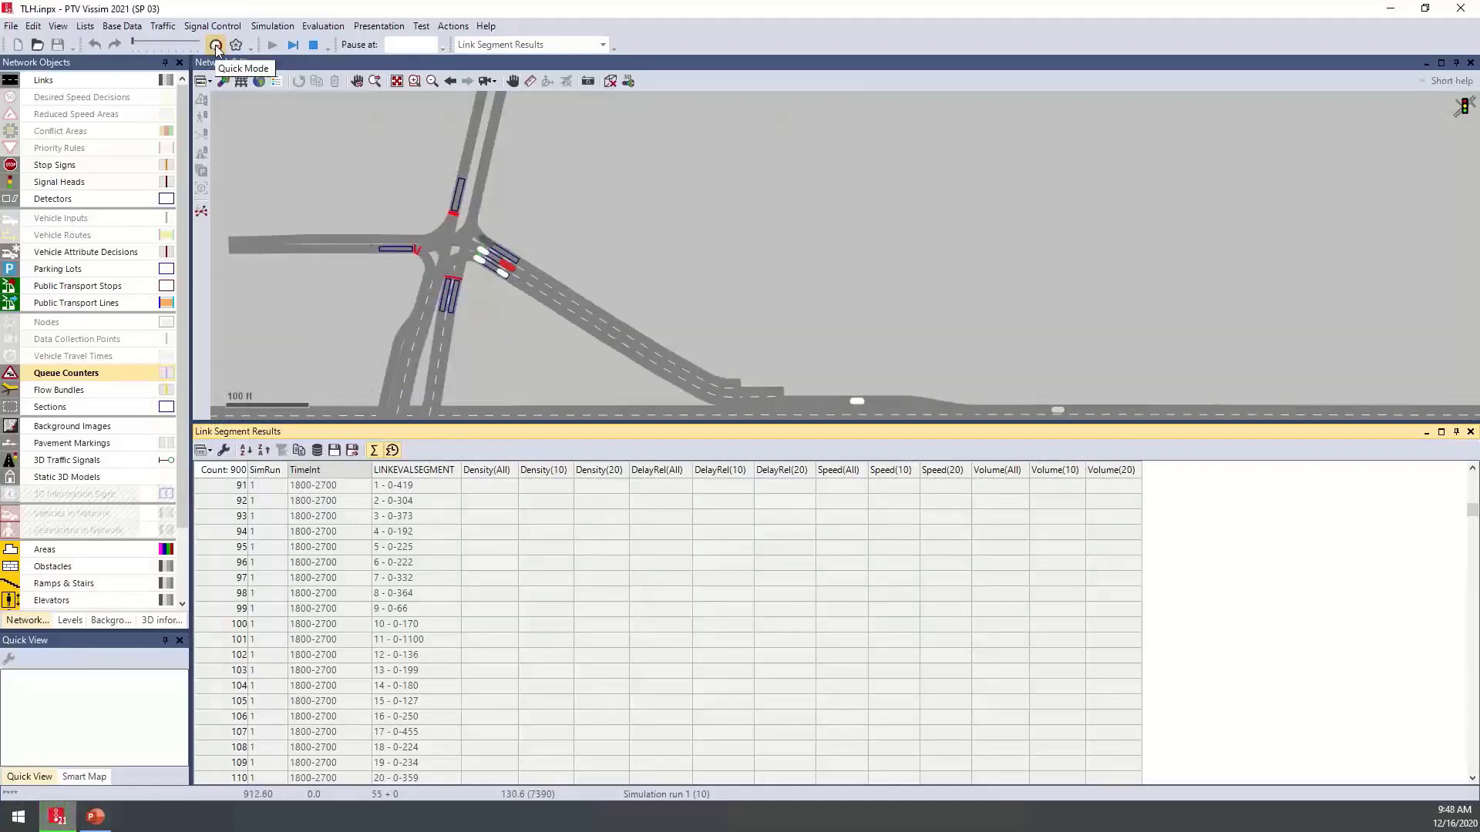
click(216, 46)
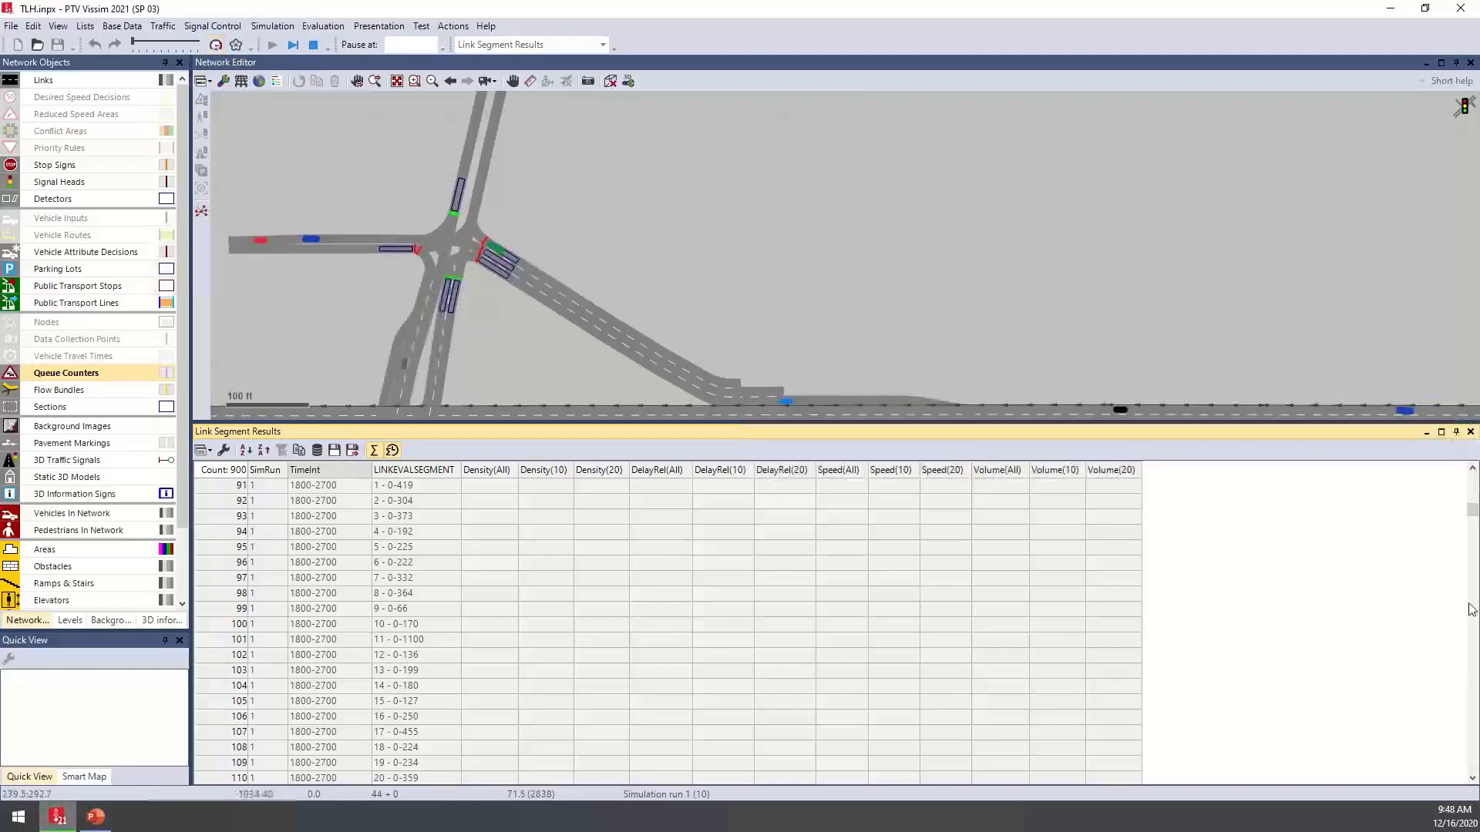
scroll(1472, 510, up, 20)
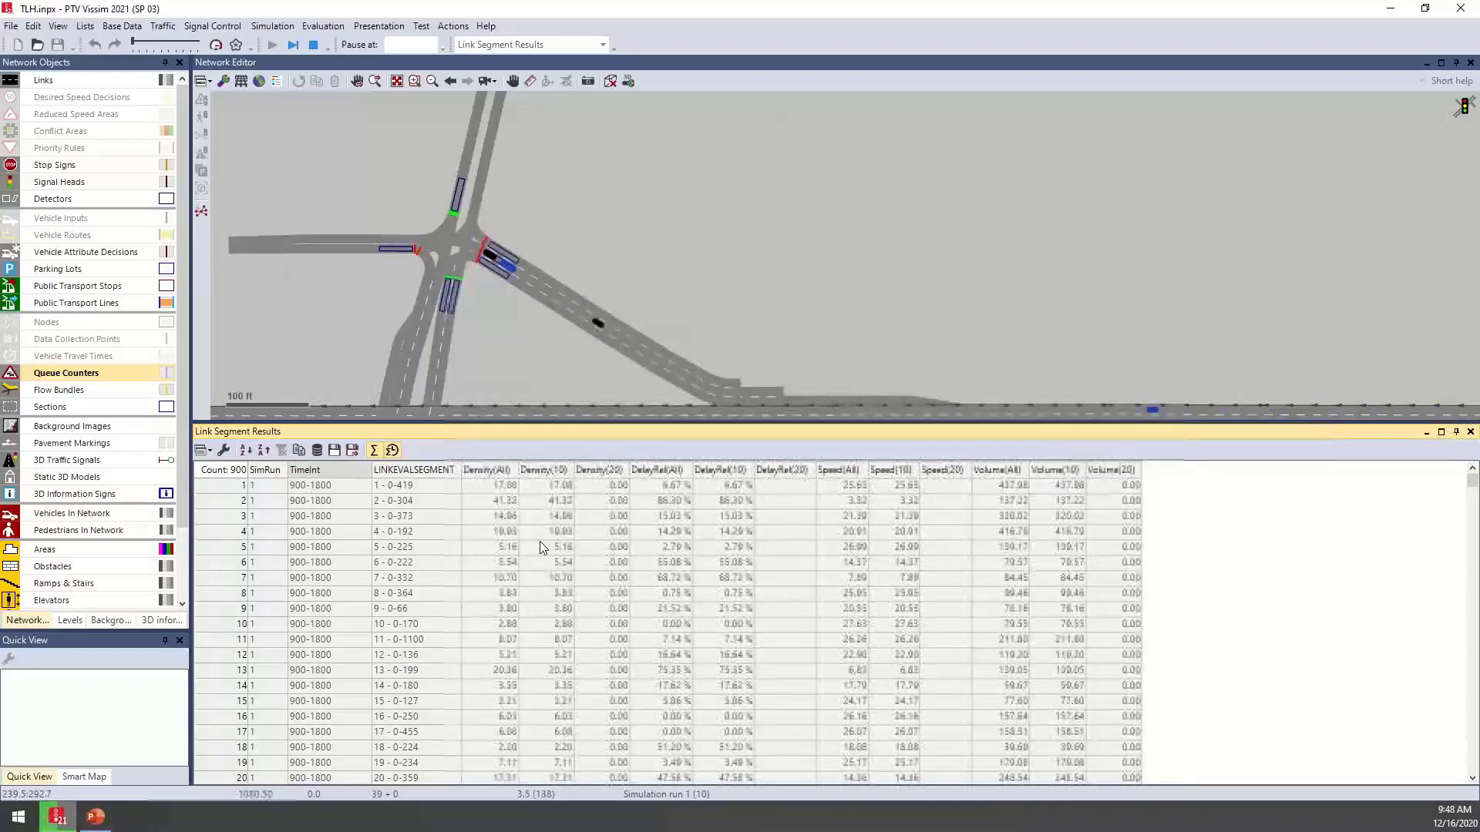
Examine the percentile rows ending the link results and the aggregation percentiles in the evaluation configuration, leaving without changes
drag(1471, 479, 1472, 765)
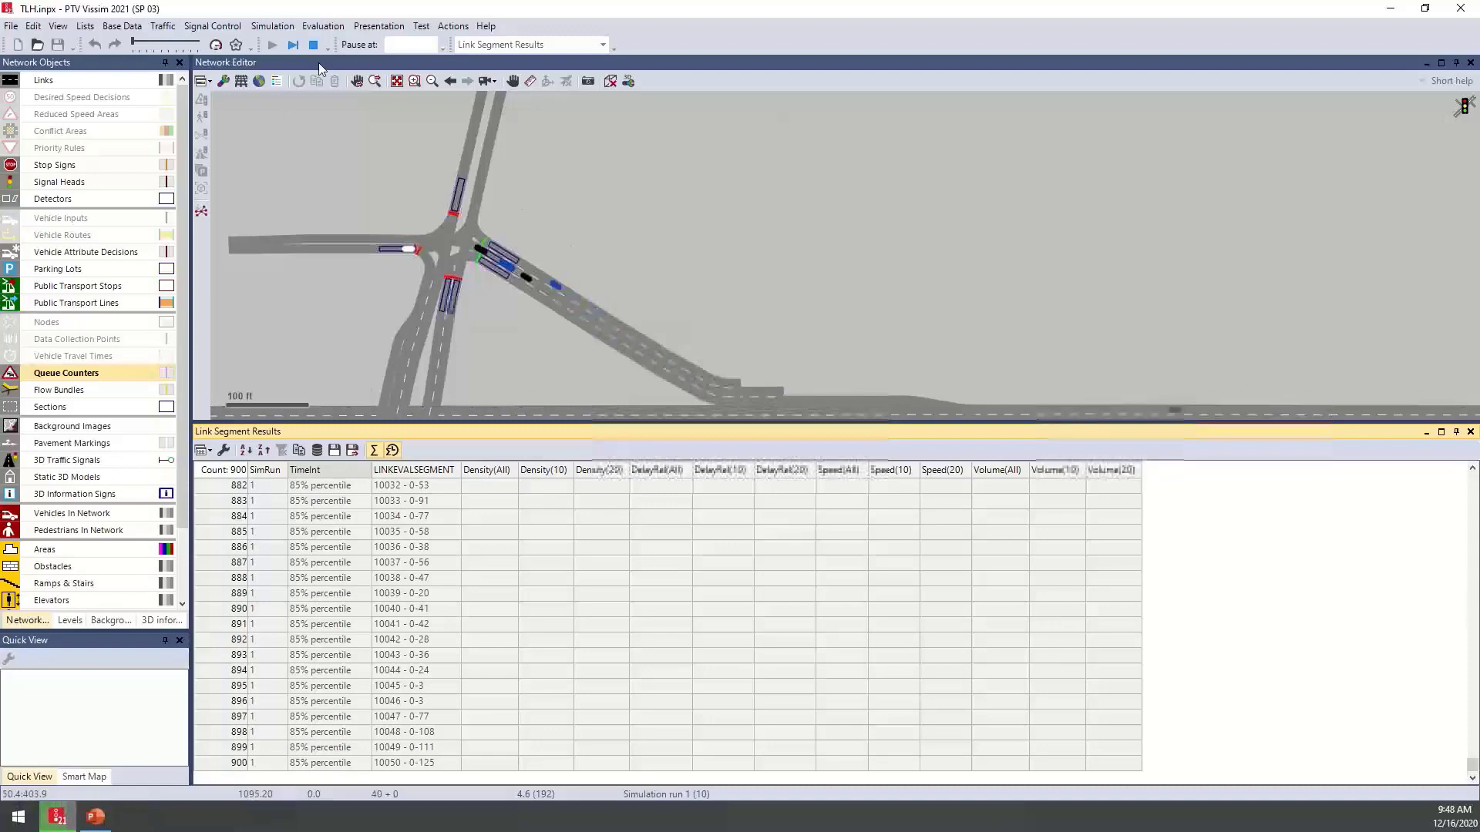
click(323, 26)
click(347, 47)
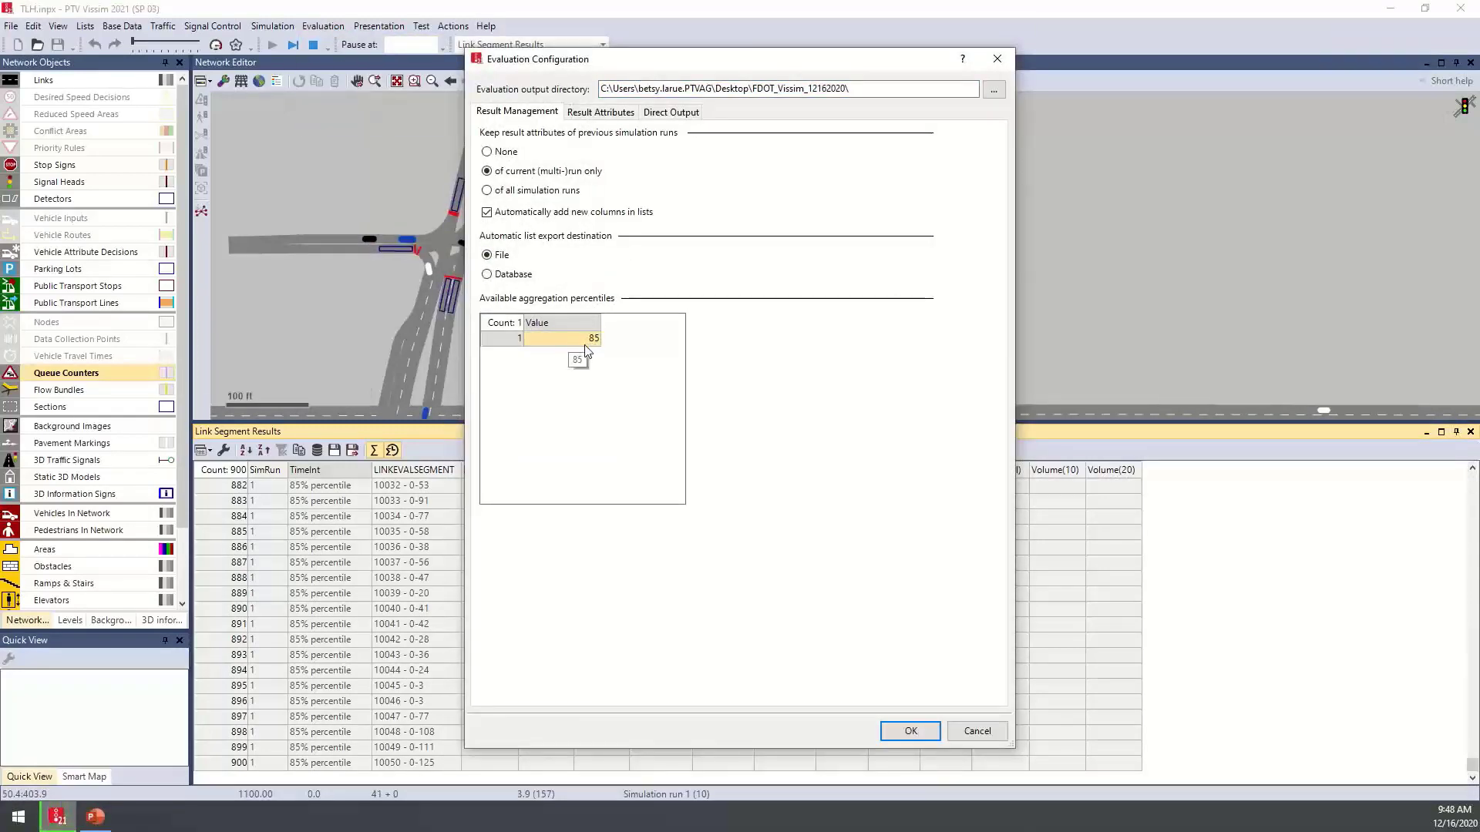
click(977, 731)
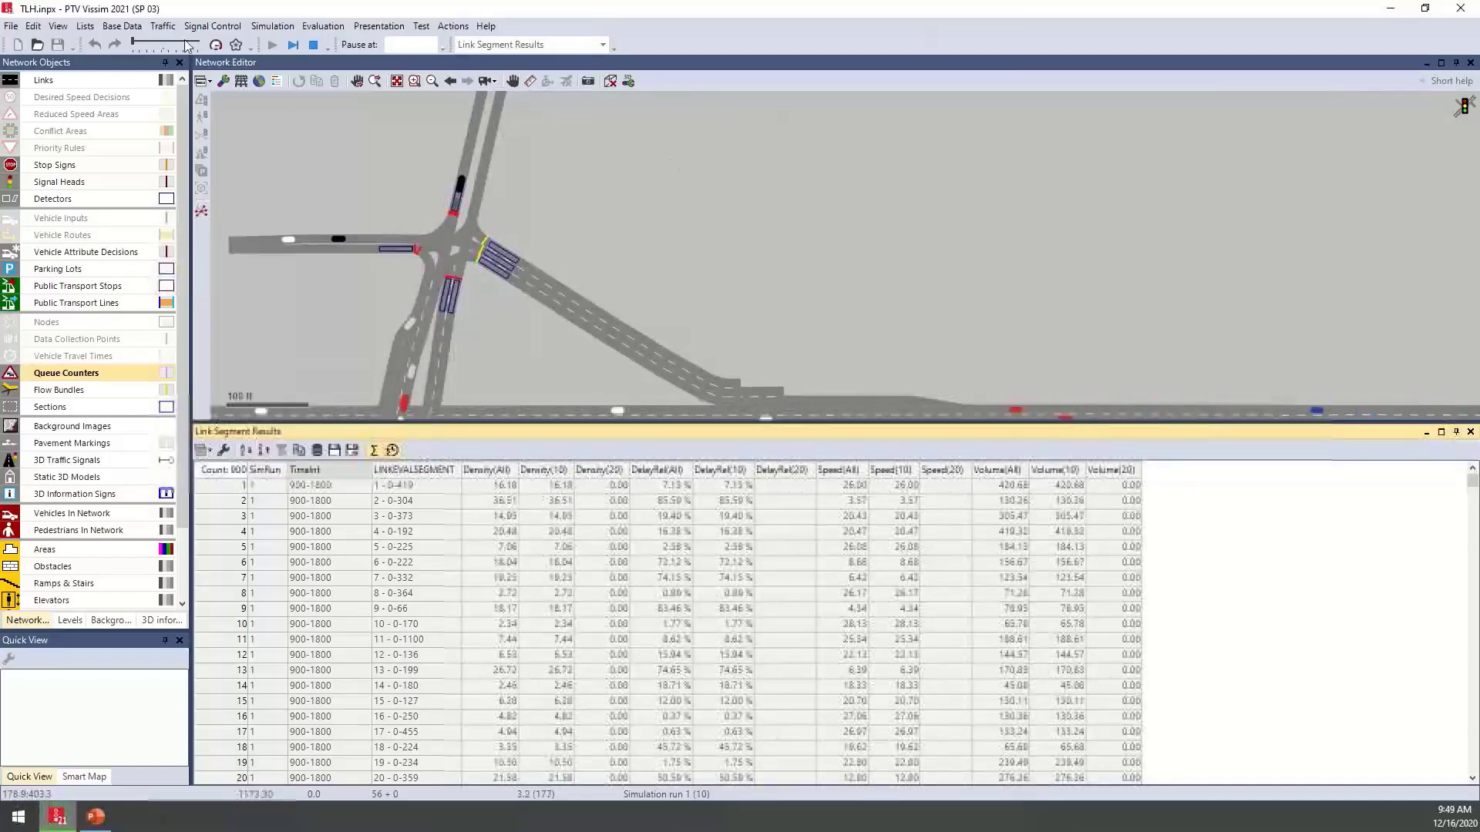
Open the working directory and point out the files TLH.inpx, TLH_001.fzp and TLH_001.trj
click(11, 26)
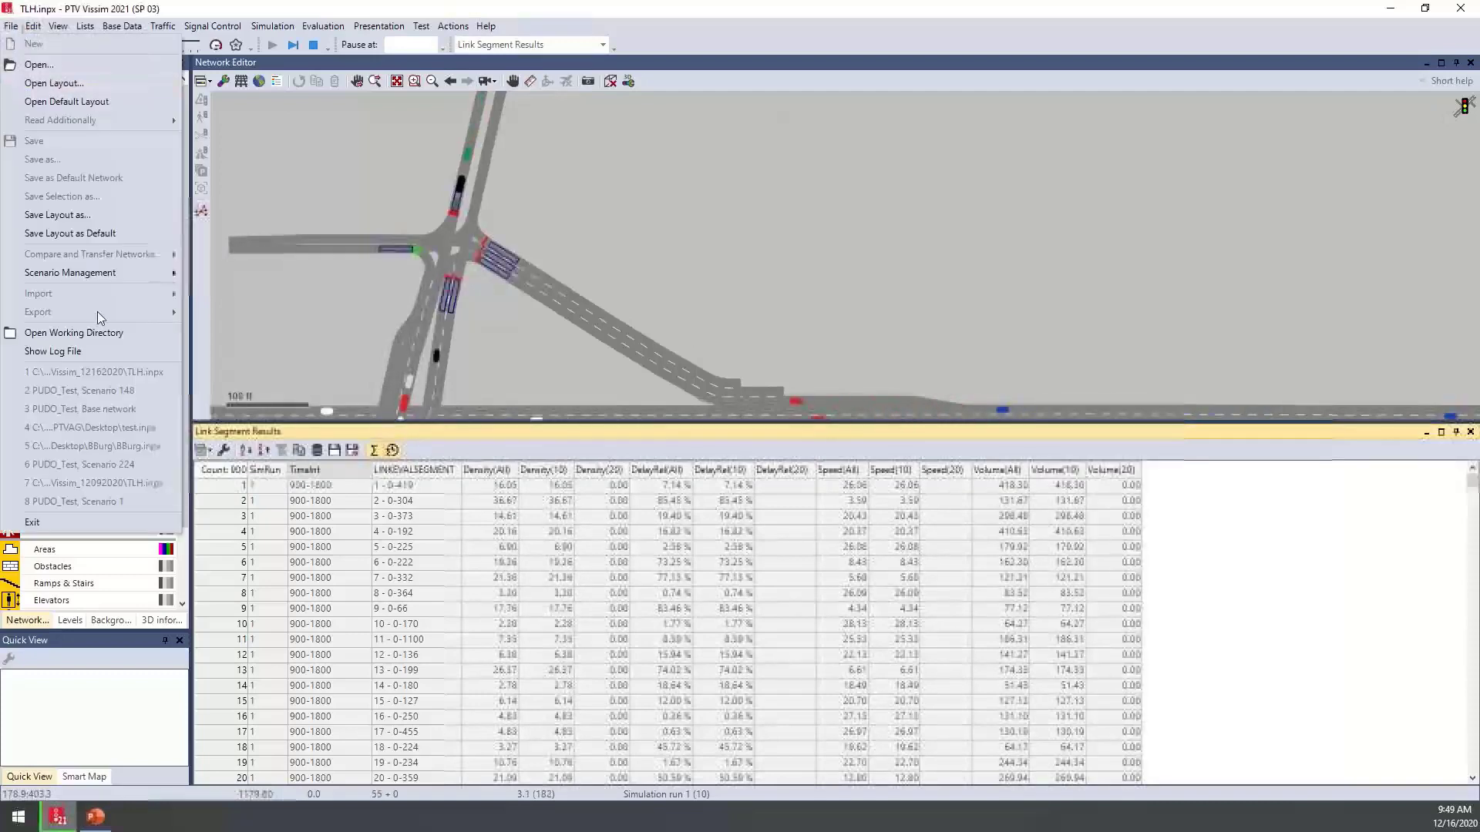
click(107, 341)
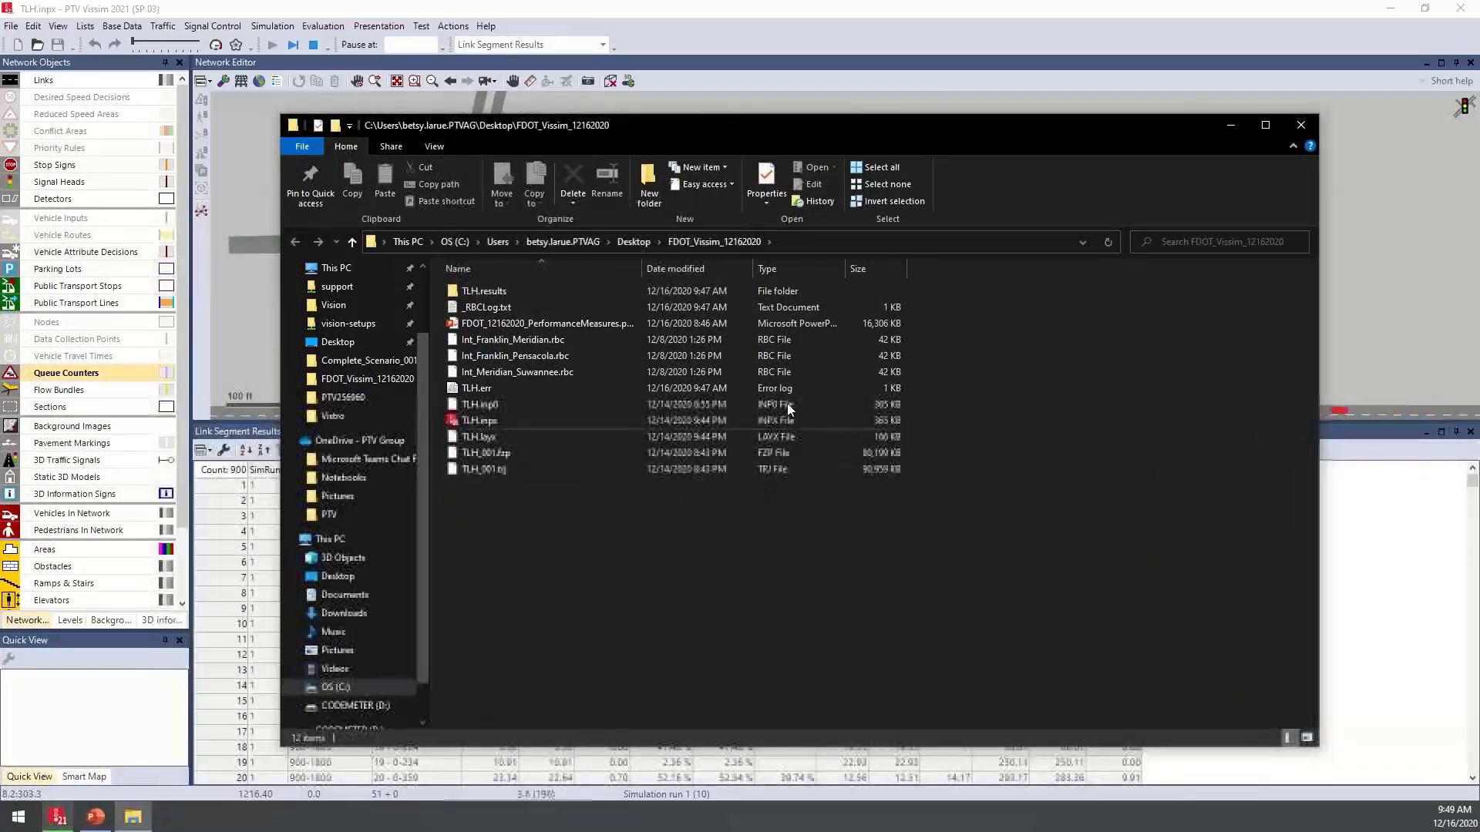
click(490, 424)
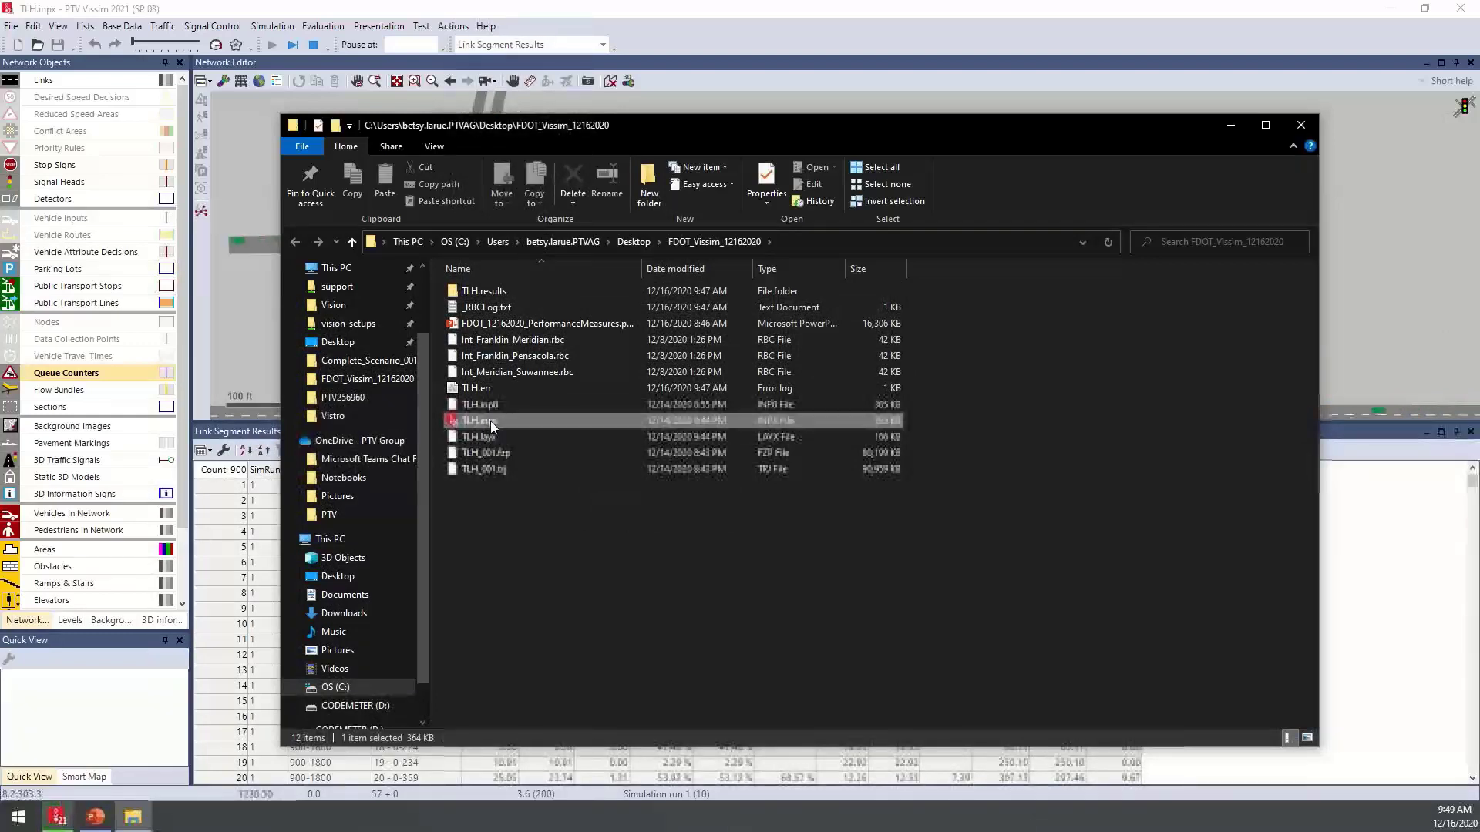
click(520, 520)
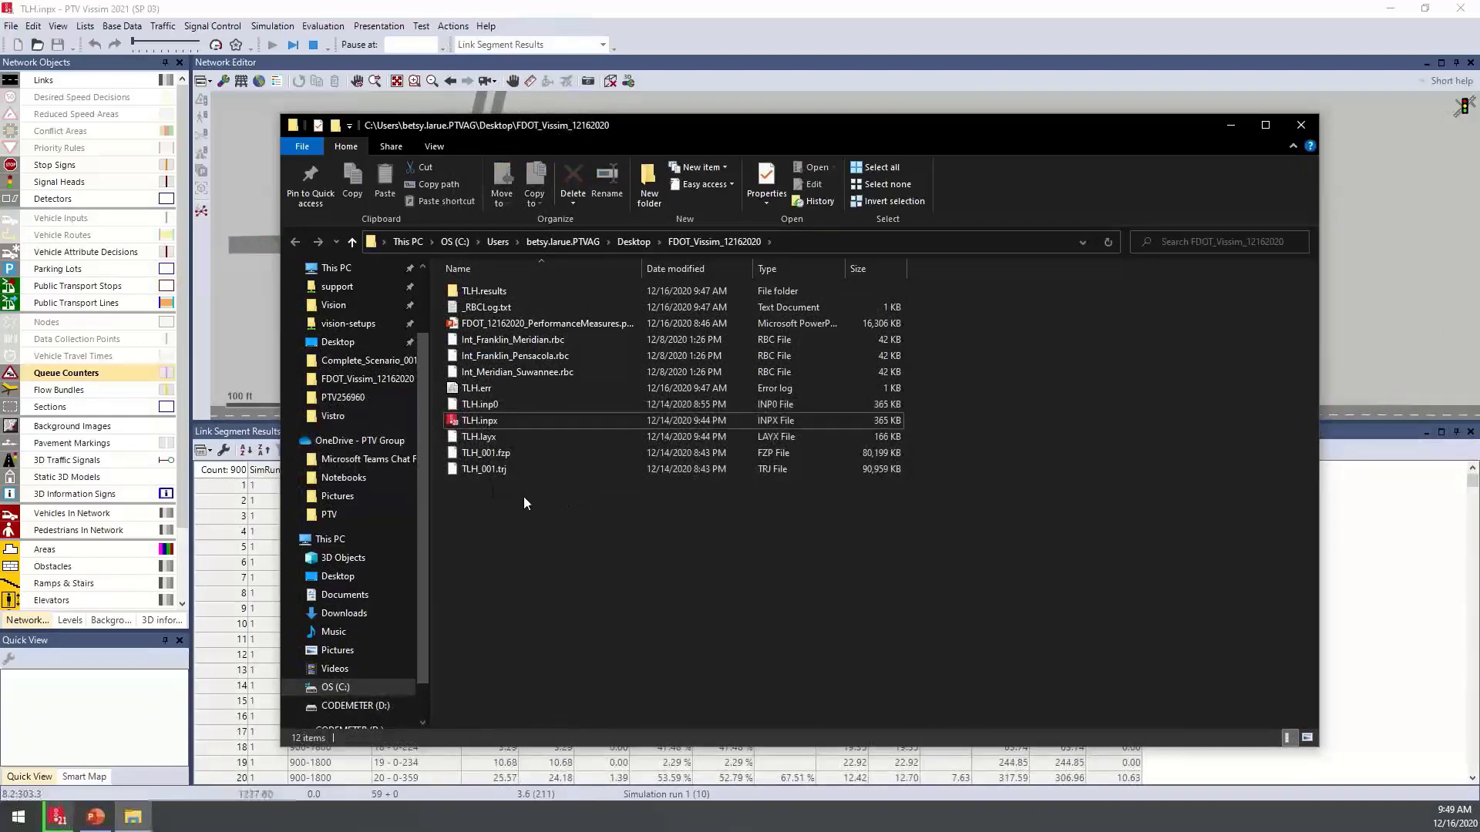
click(523, 454)
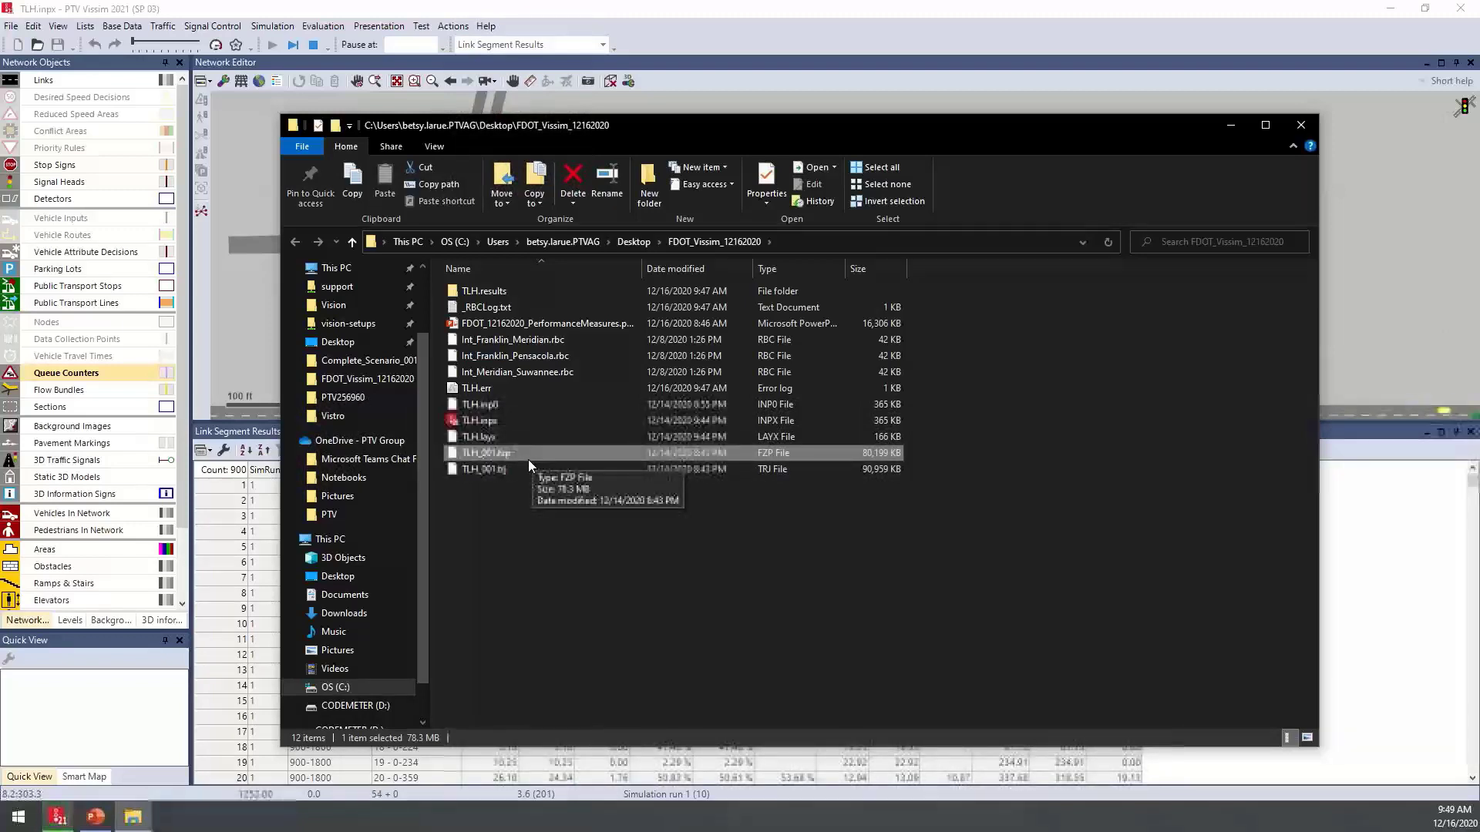
click(516, 469)
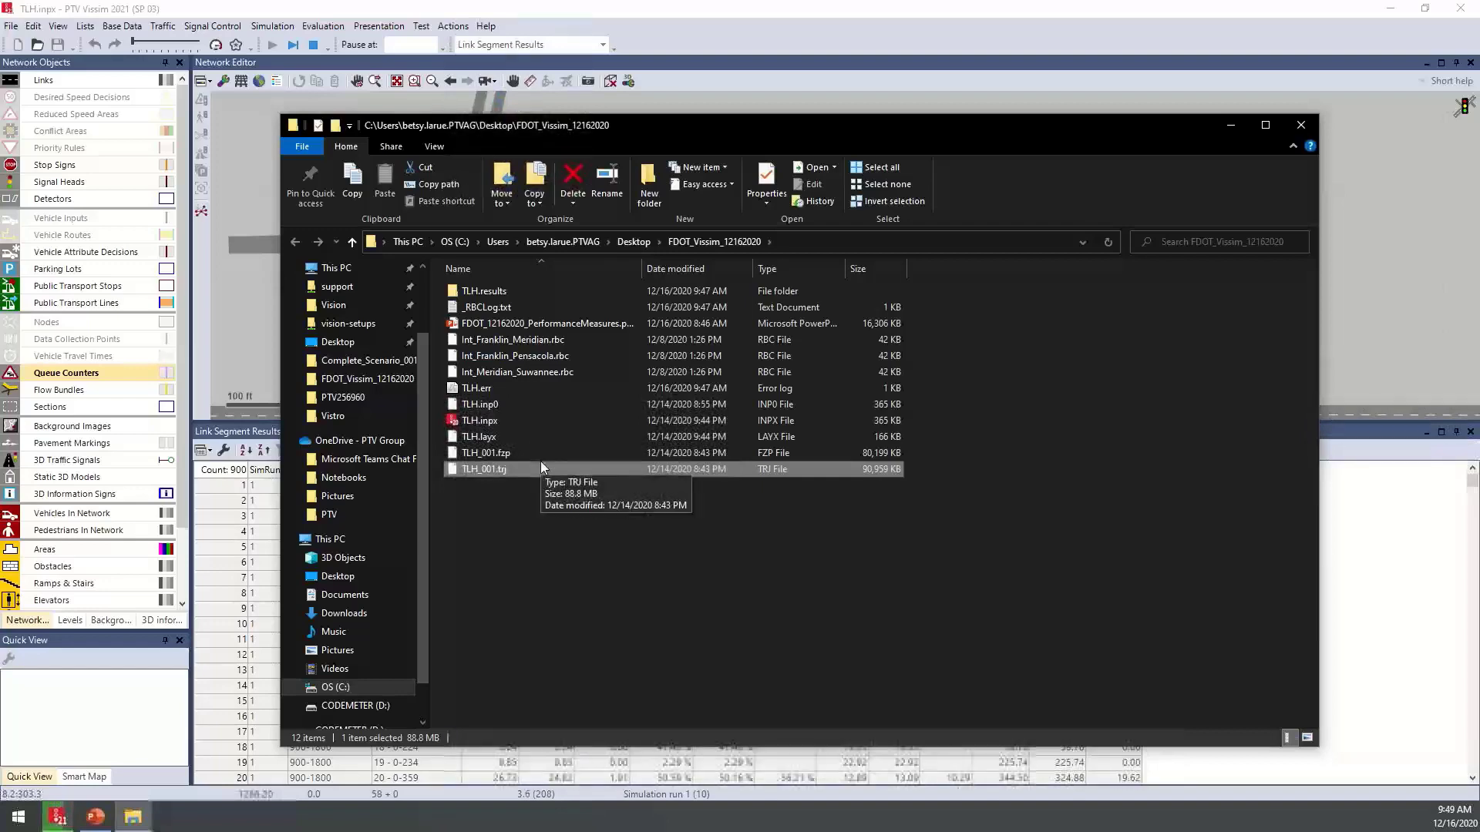
Move the folder window aside, look inside the TLH.results folder, and go back to FDOT_Vissim_12162020
drag(732, 121, 1042, 57)
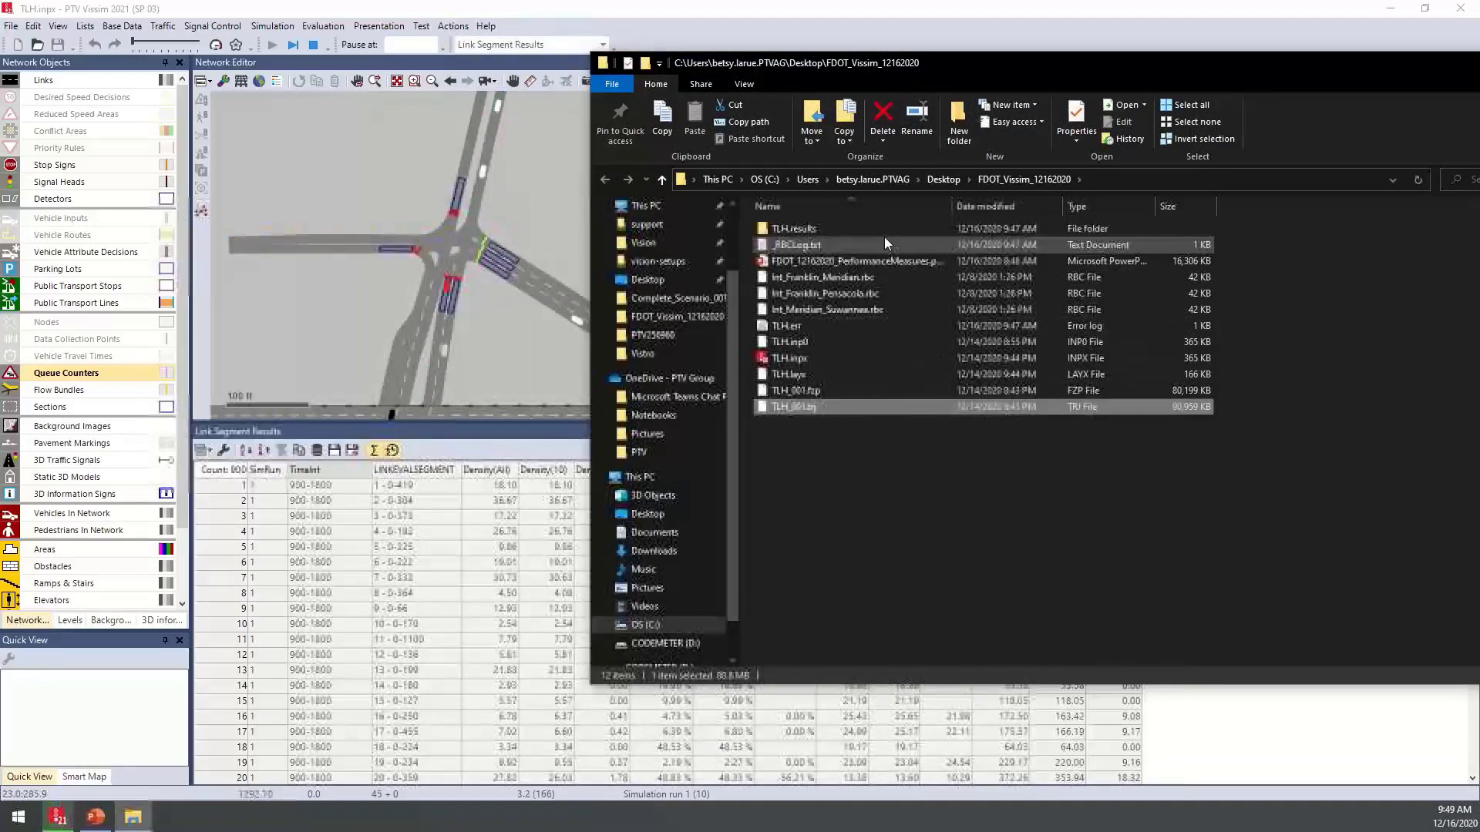
double_click(784, 231)
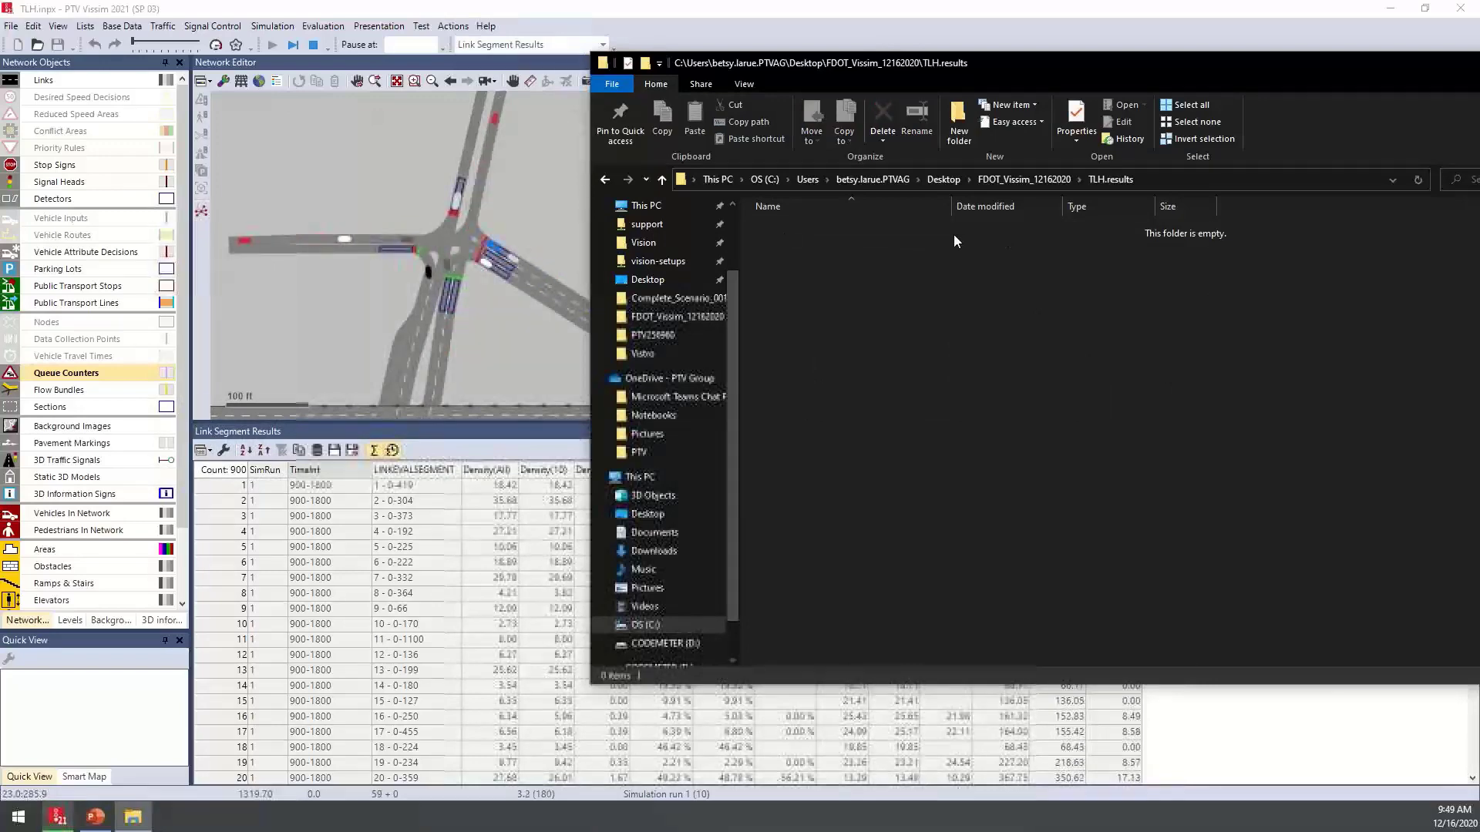
click(1033, 178)
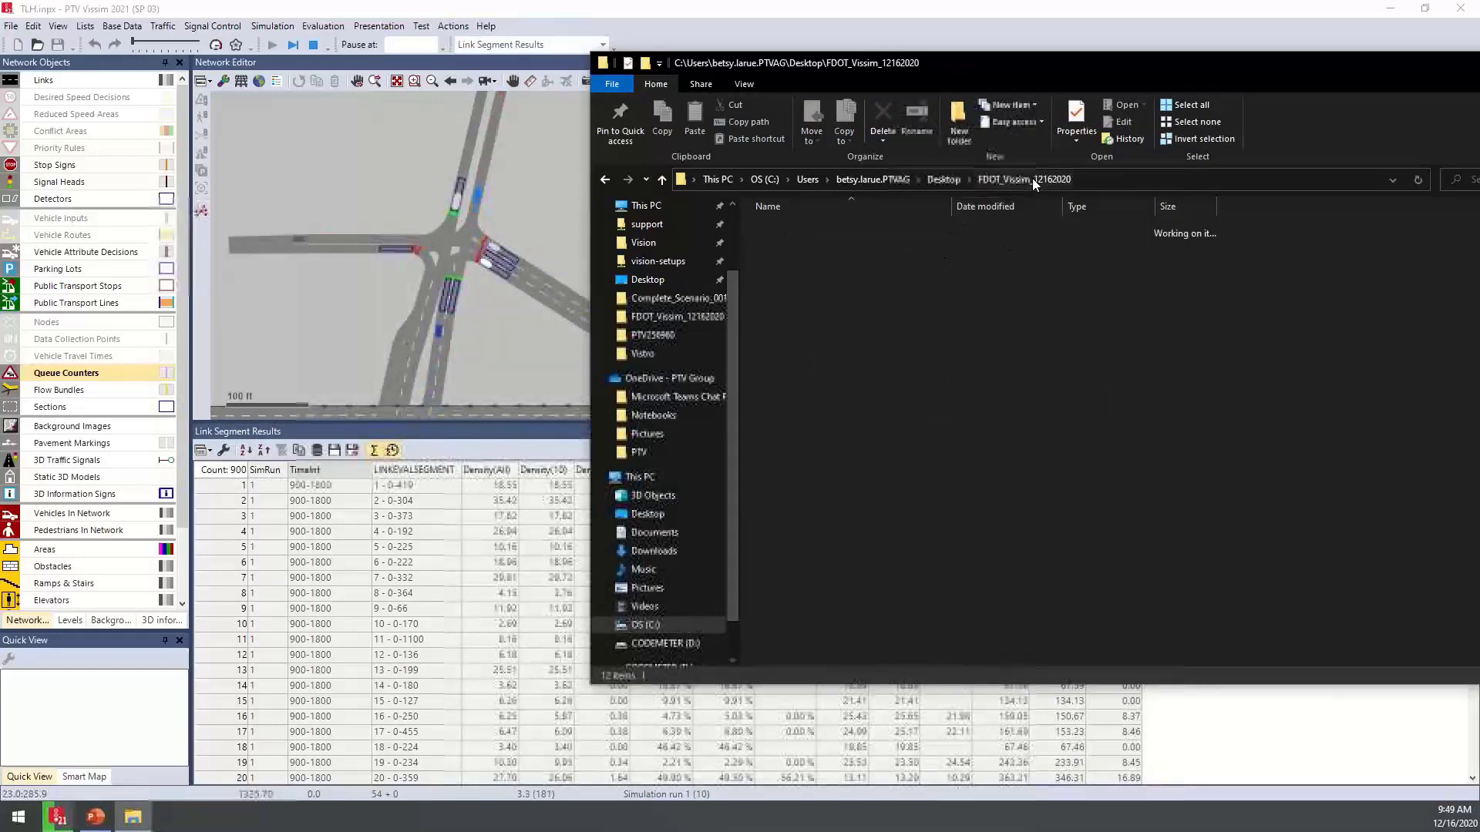
Advance the running simulation in Quick Mode past 1800 seconds and restore the vehicle animation
click(219, 45)
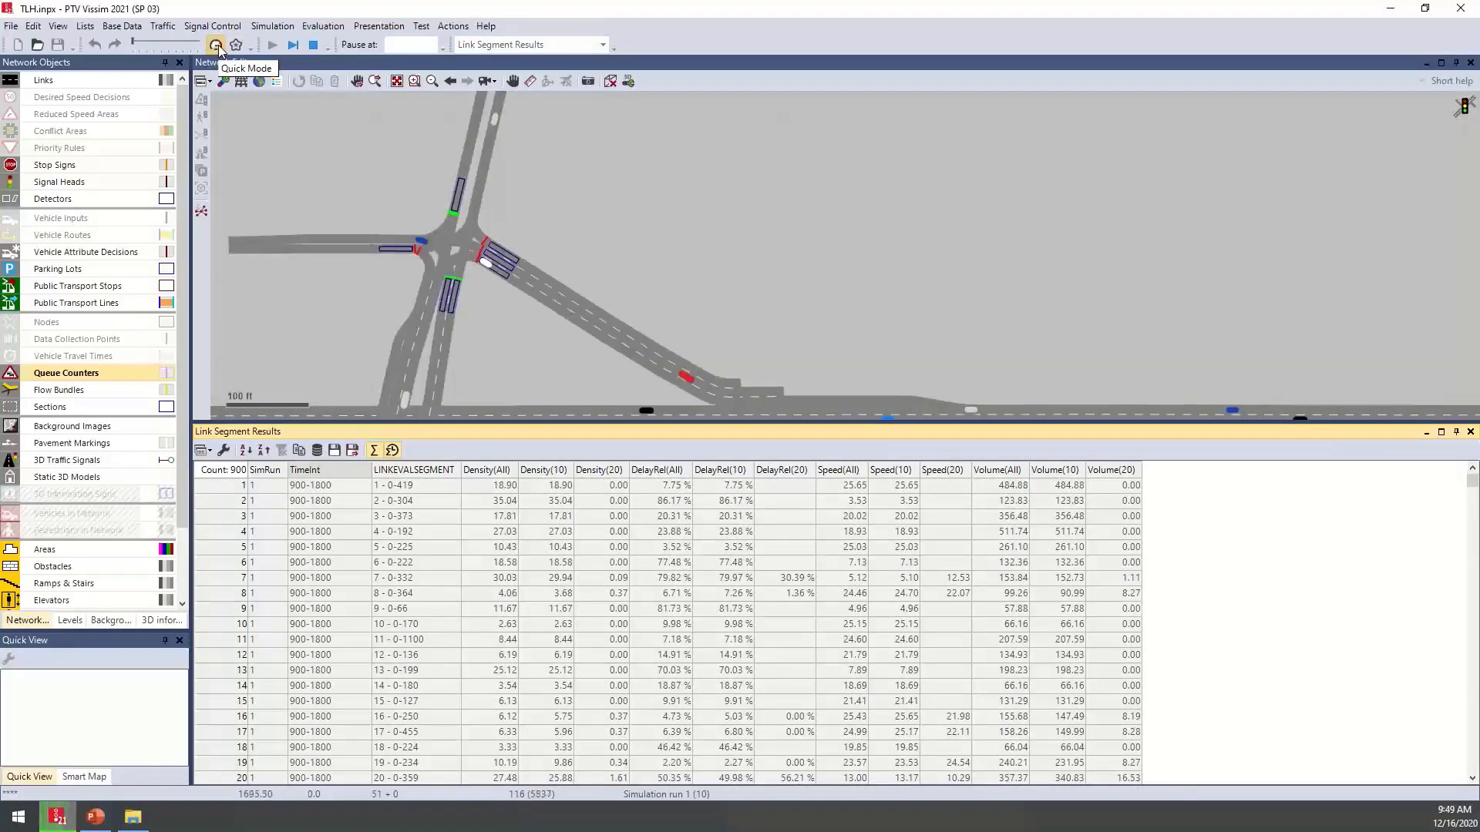
click(216, 45)
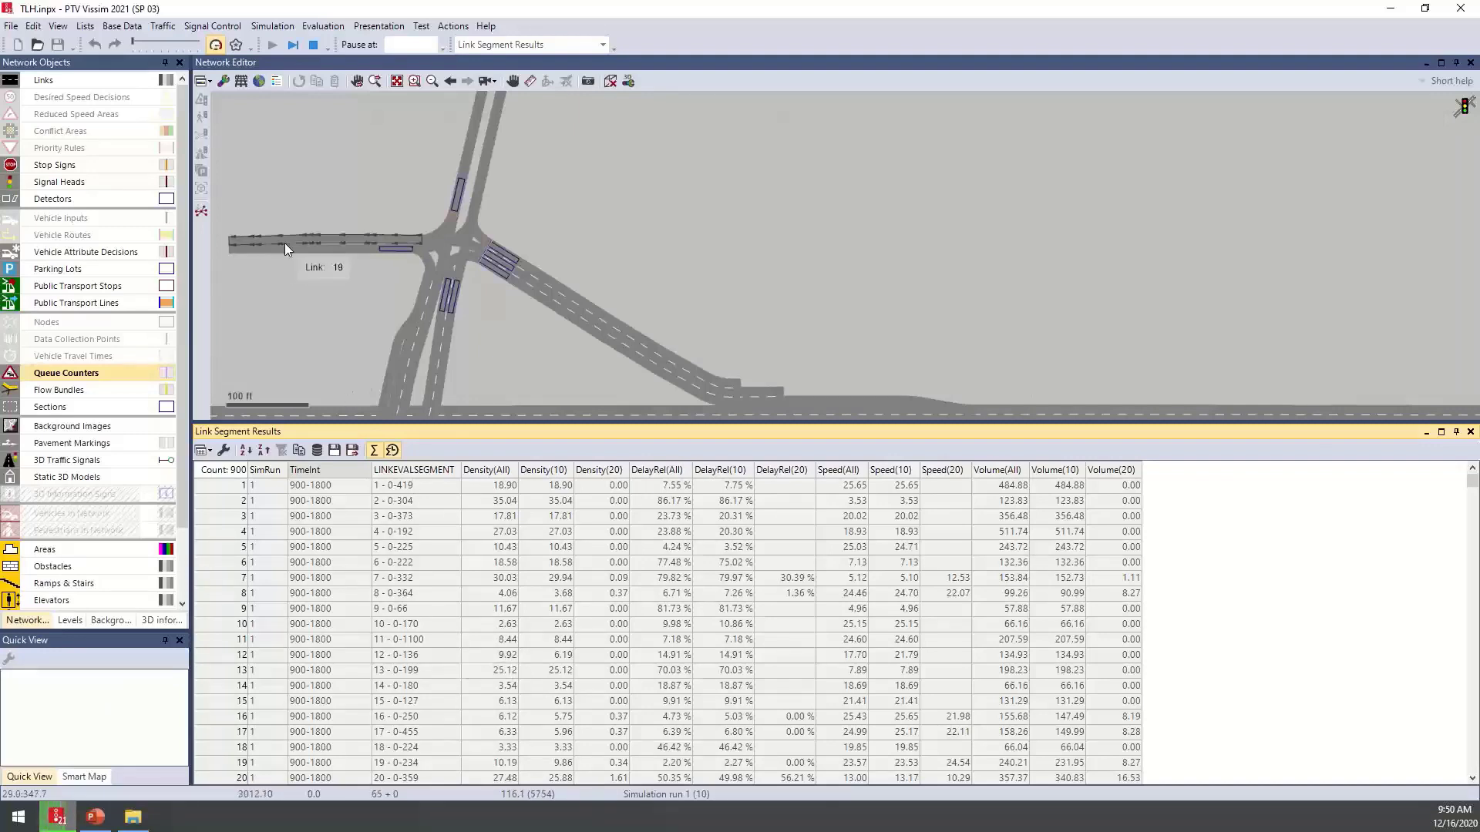
click(216, 44)
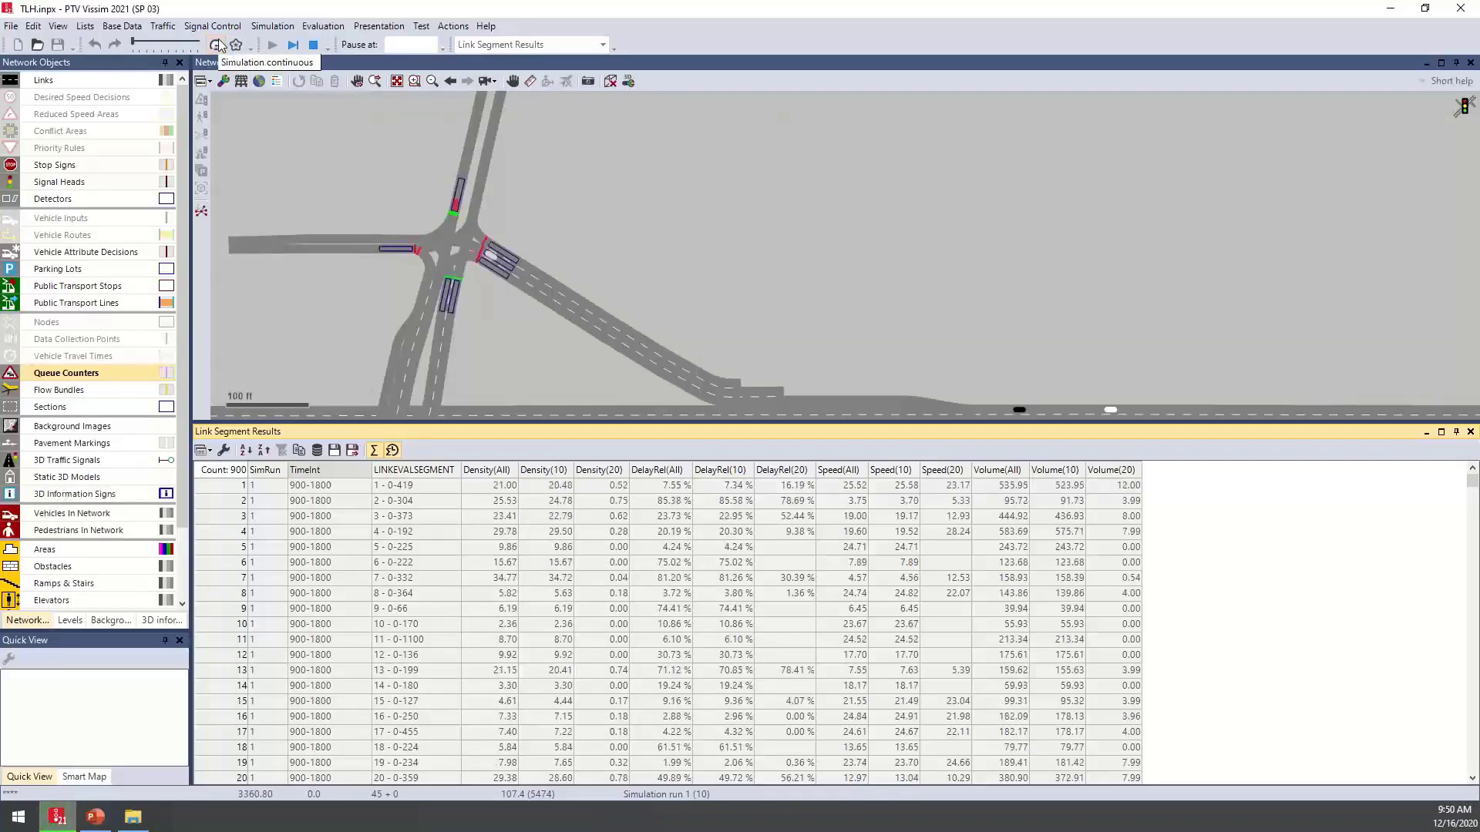
Shrink the Link Segment Results list to show more of the network, with both intersections in view
drag(553, 424, 542, 608)
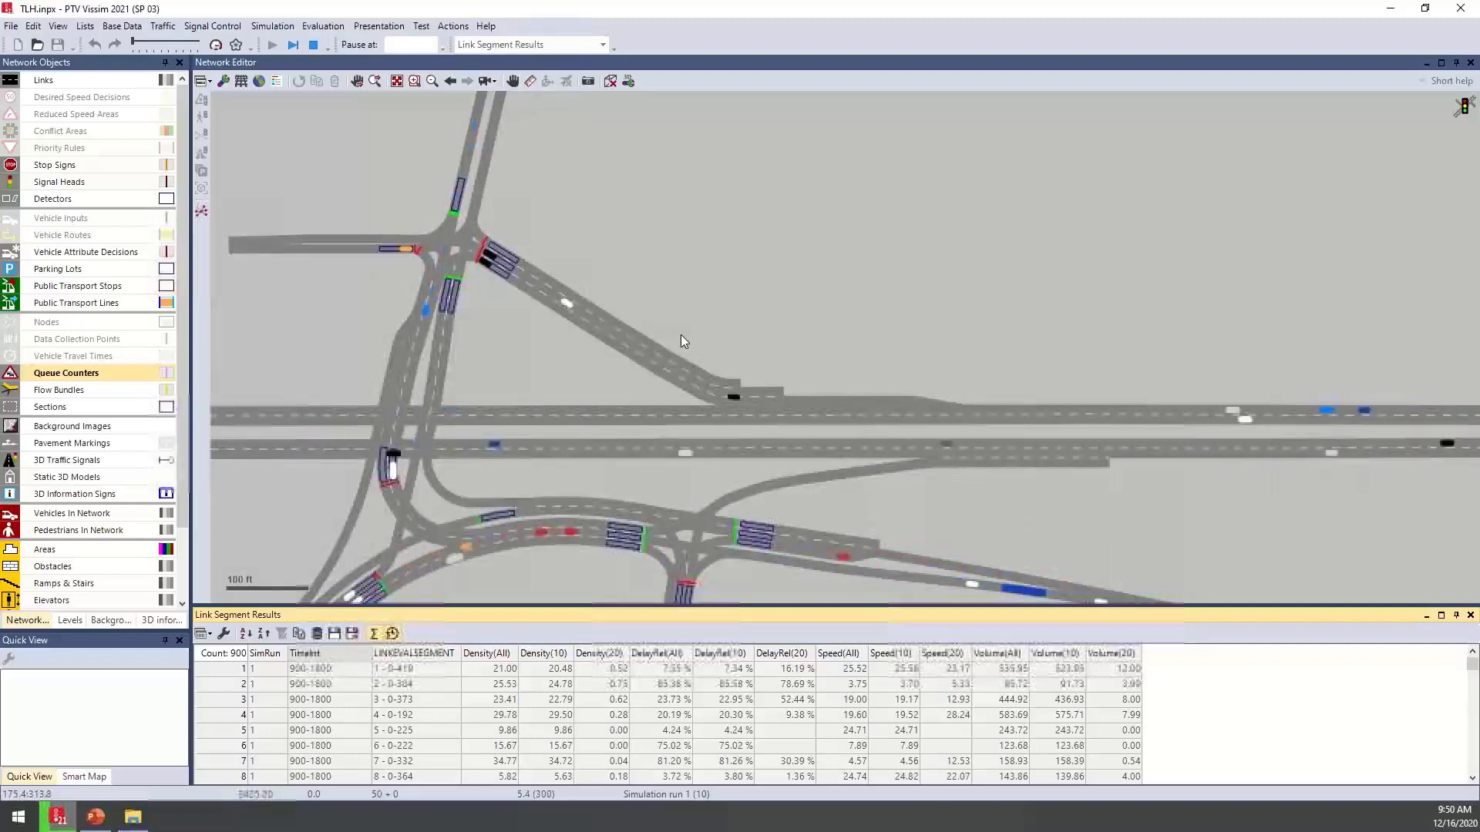
drag(681, 335, 806, 270)
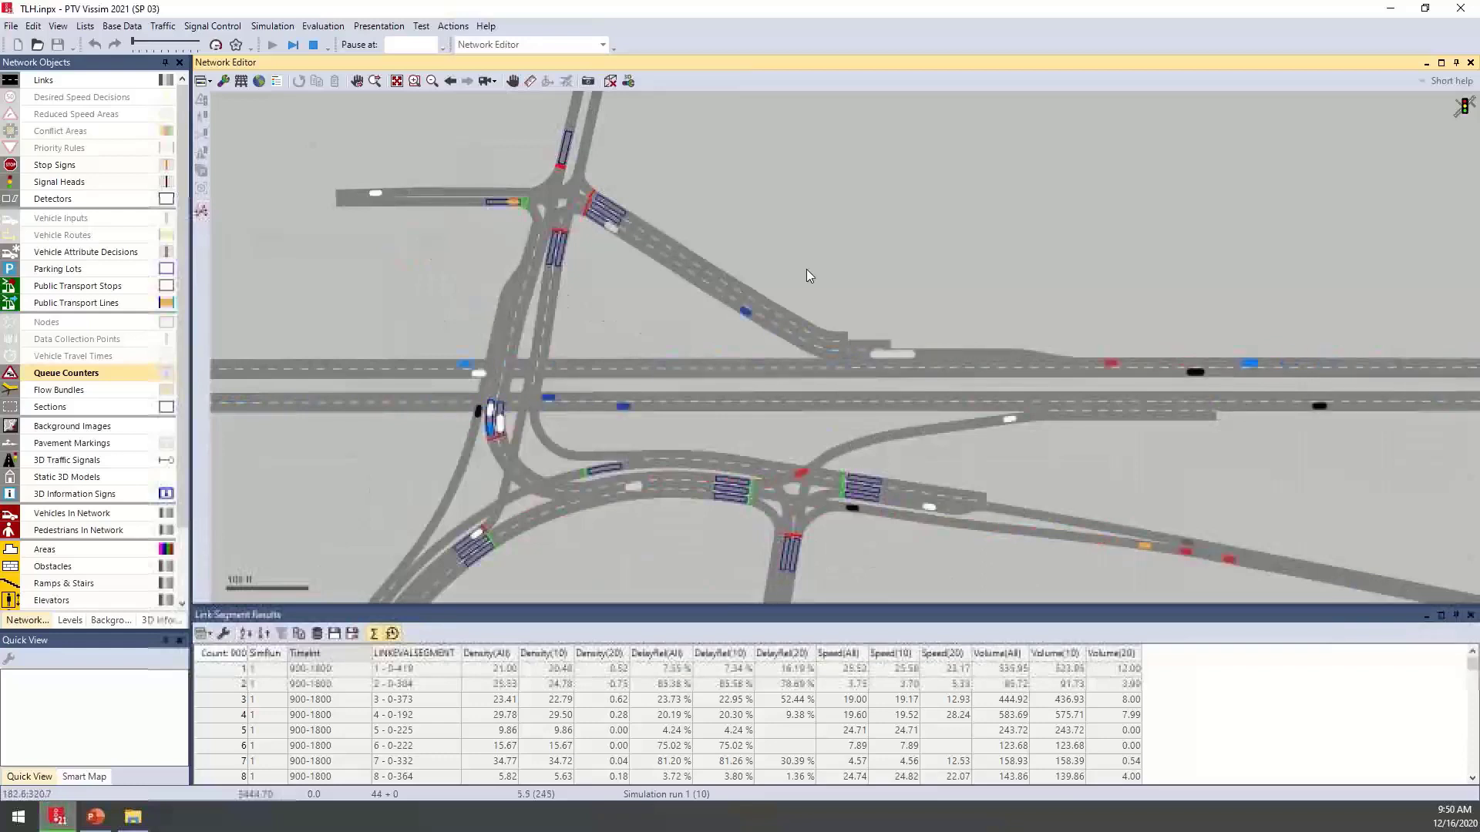